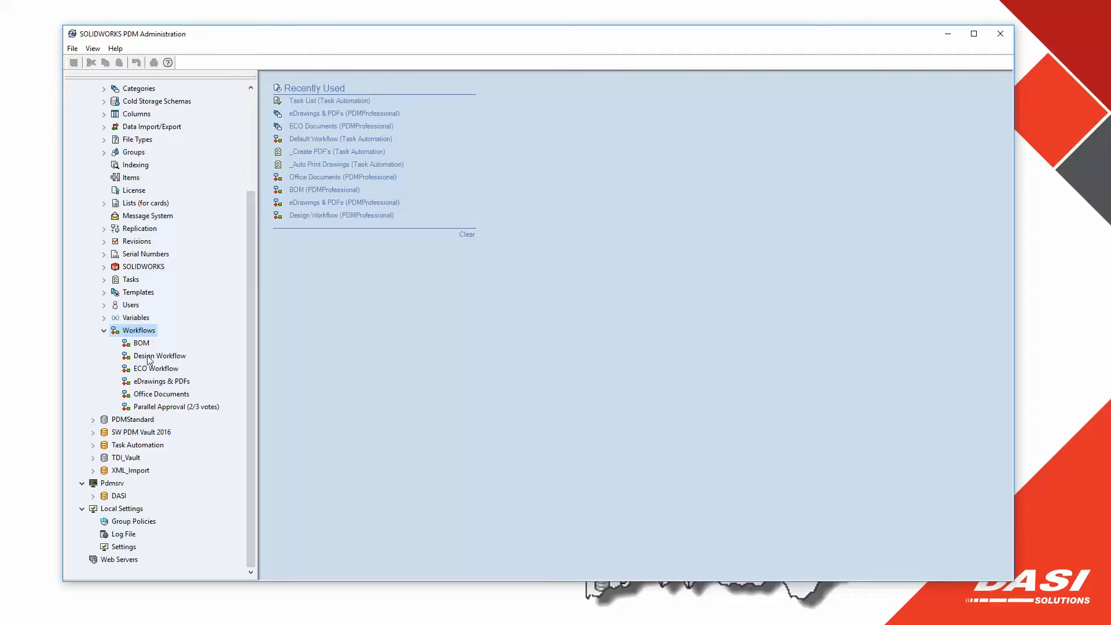
Step: Open the PDMProfessional vault's Design Workflow and examine the Work in Progress and Pending Approval states and the Submit for Approval transition
double_click(149, 357)
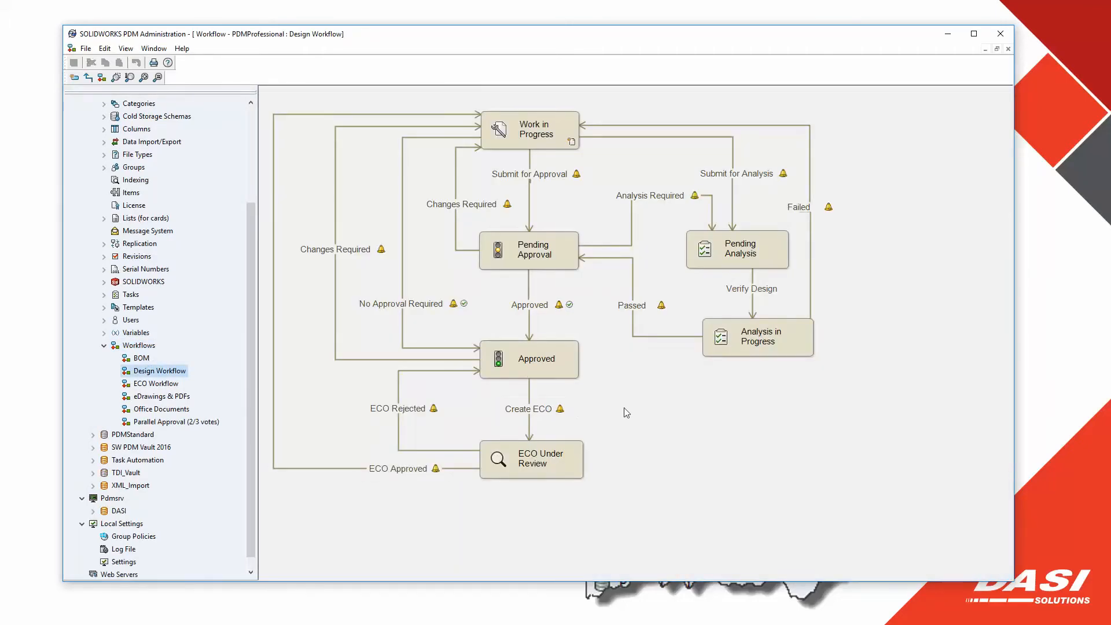
click(530, 130)
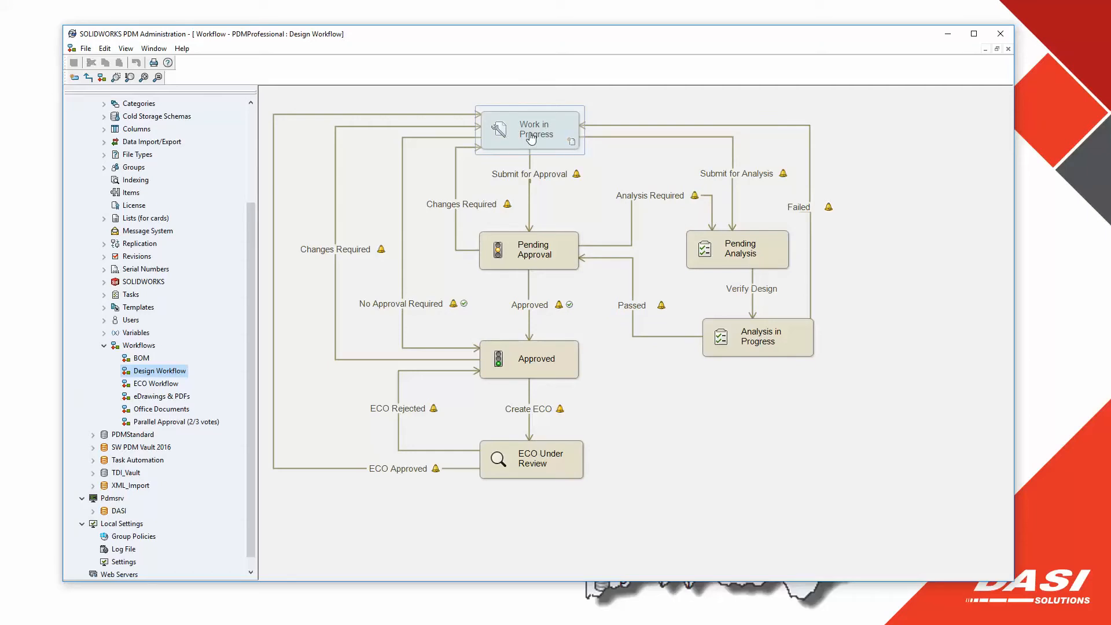
click(537, 175)
click(532, 252)
Step: Open the eDrawings & PDFs workflow and examine its Pending Approval and Released states
click(153, 398)
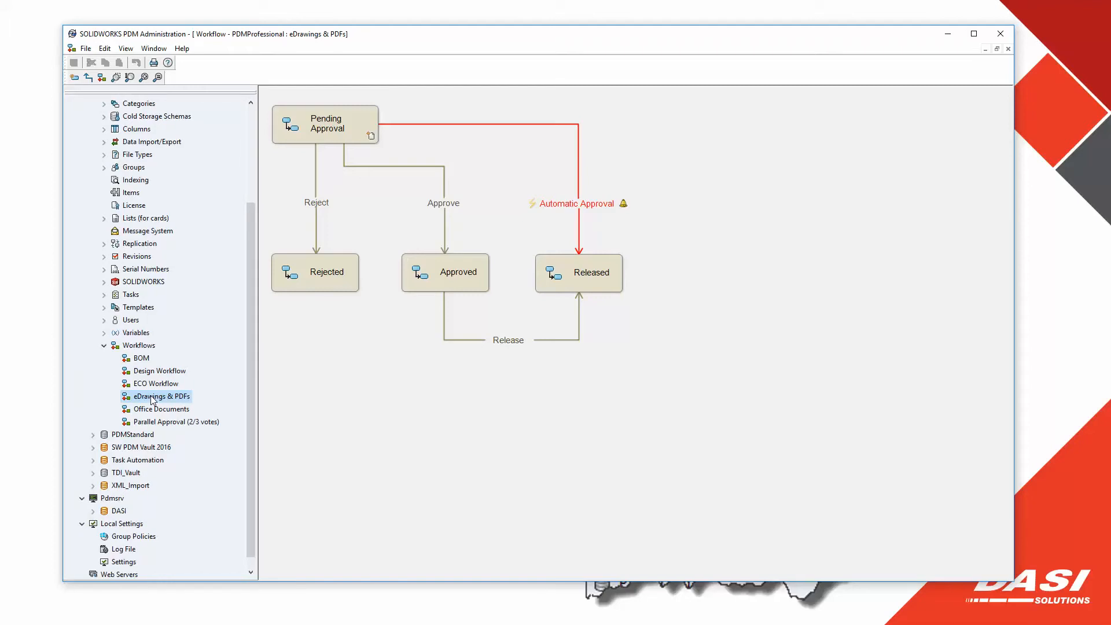
click(321, 134)
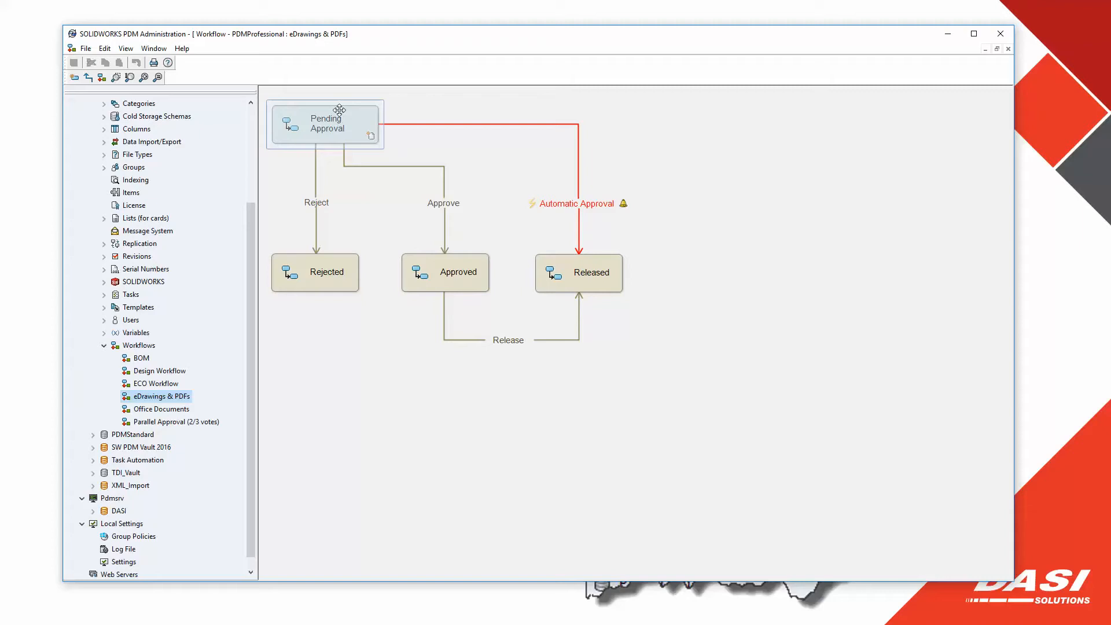
click(573, 275)
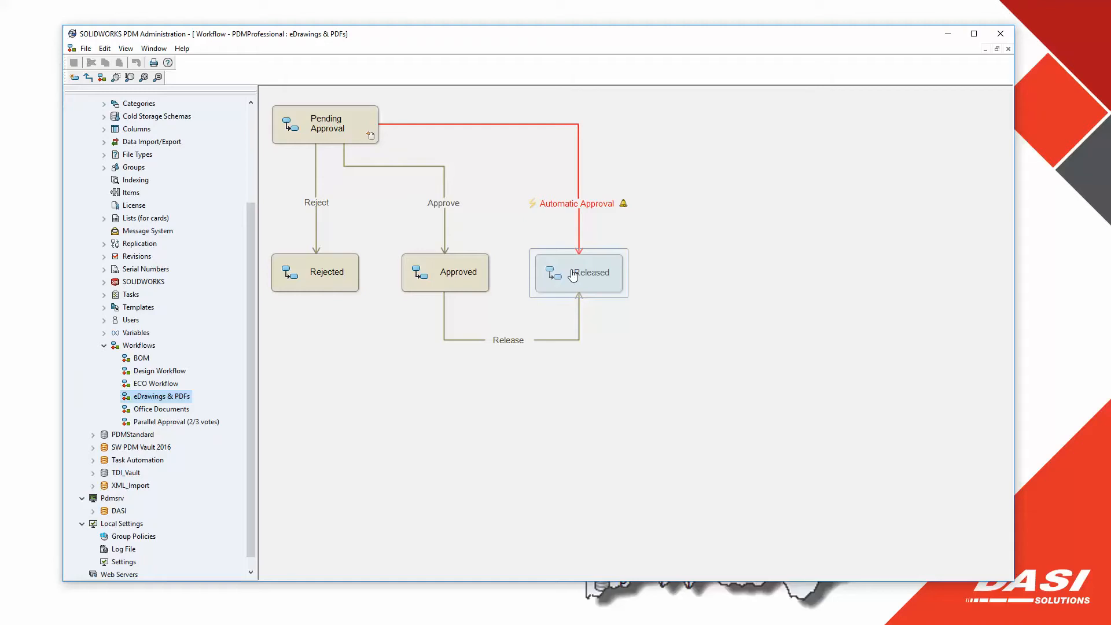
Step: Open the Office Documents workflow and review the roles and required users of its Accepted transition without changing anything
click(161, 409)
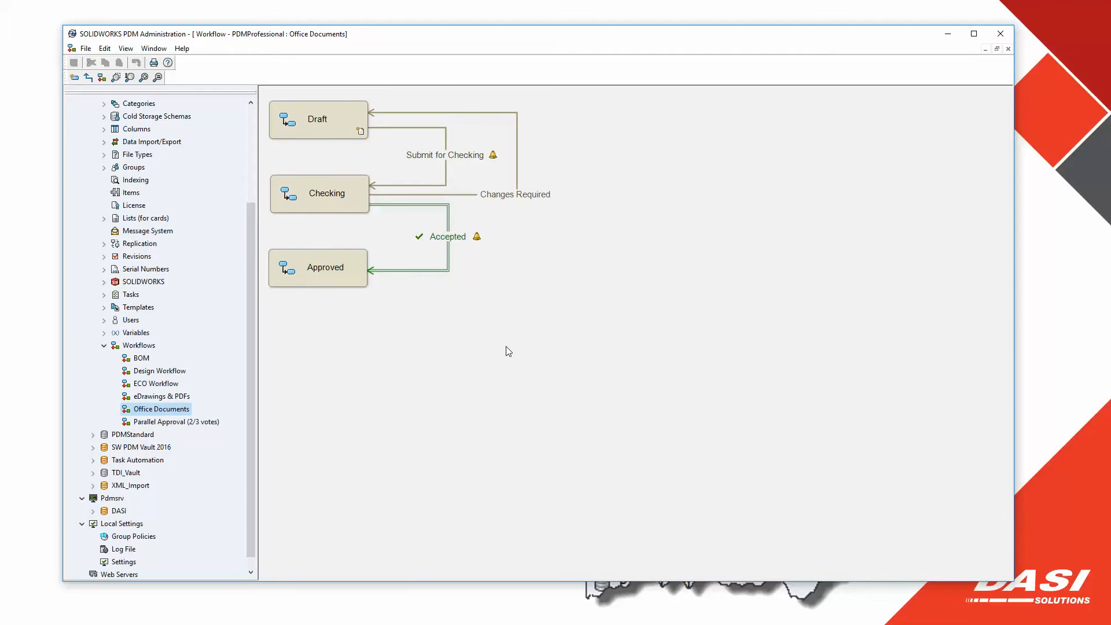
click(457, 240)
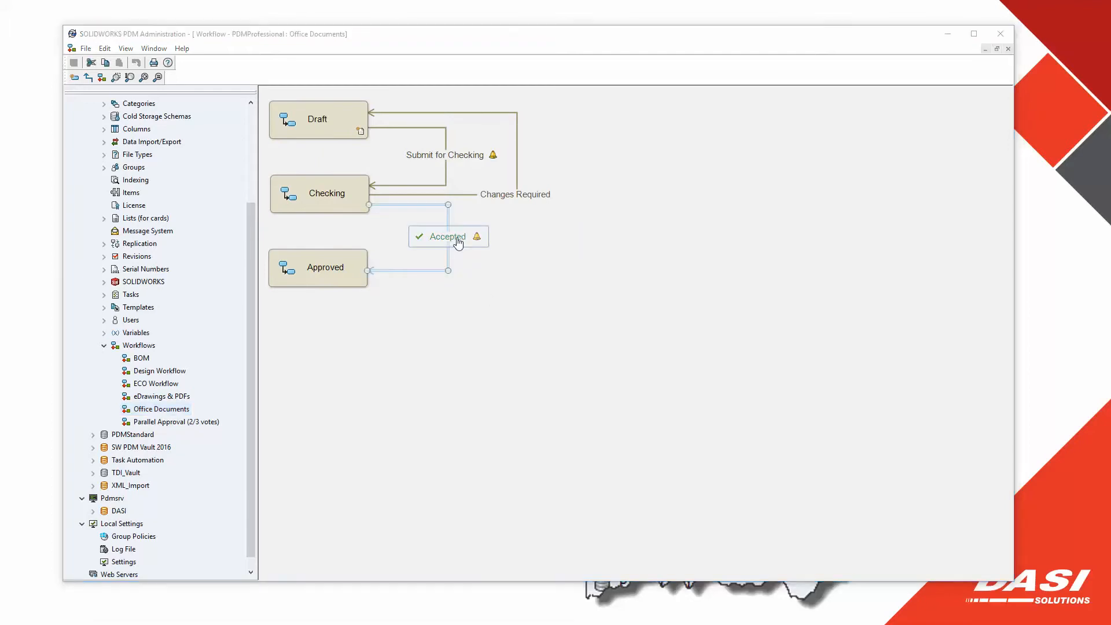
double_click(458, 240)
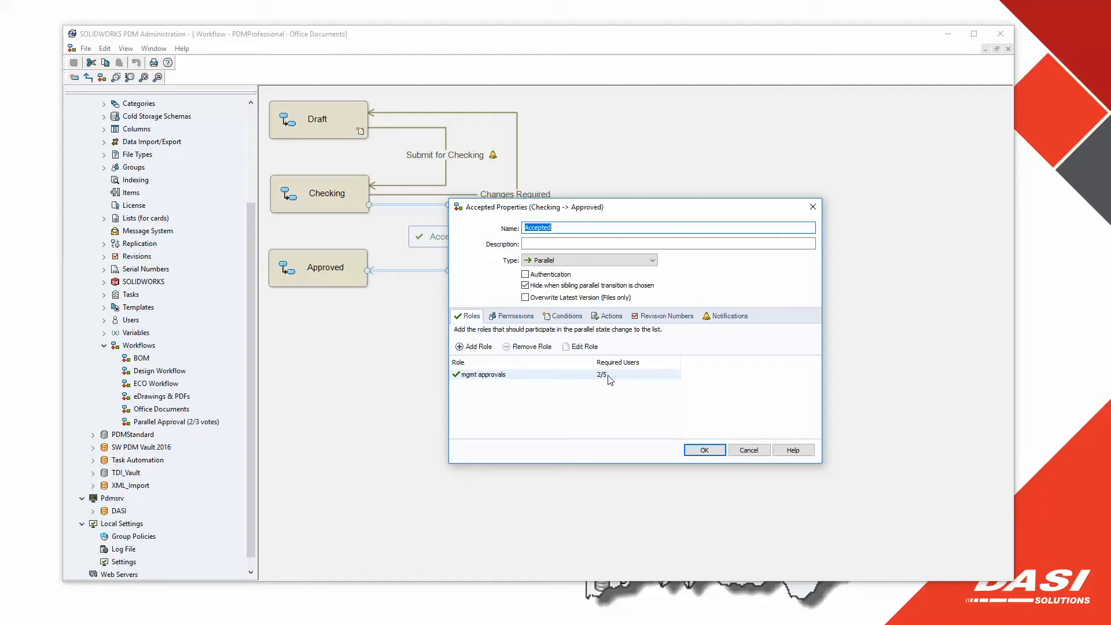
click(749, 450)
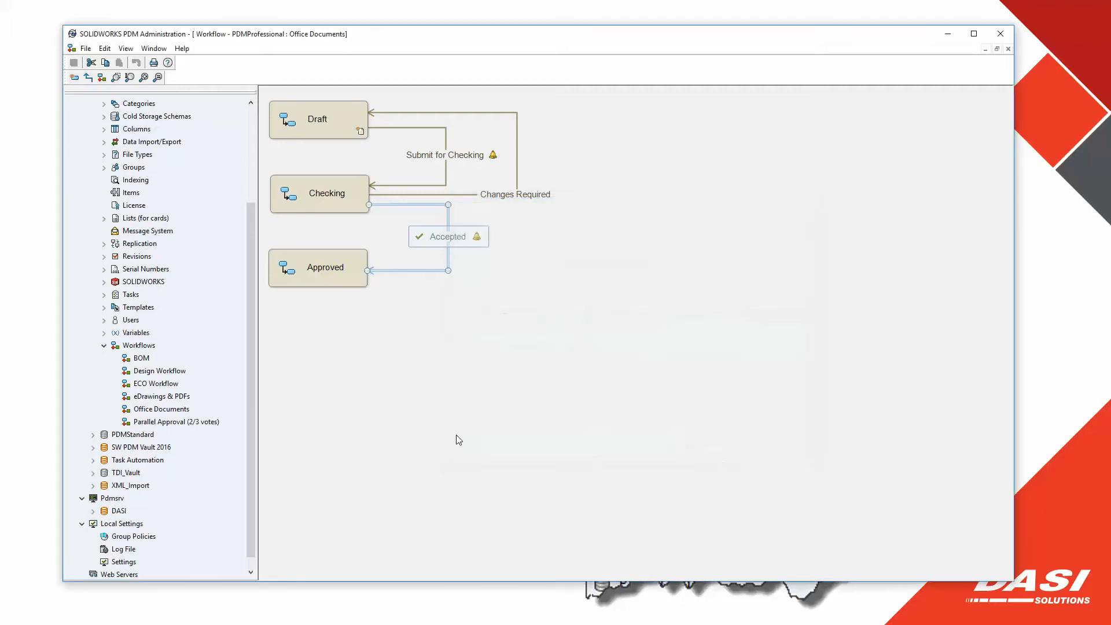
Step: Open the eDrawings & PDFs workflow's properties and review the type and argument of its condition
right_click(151, 398)
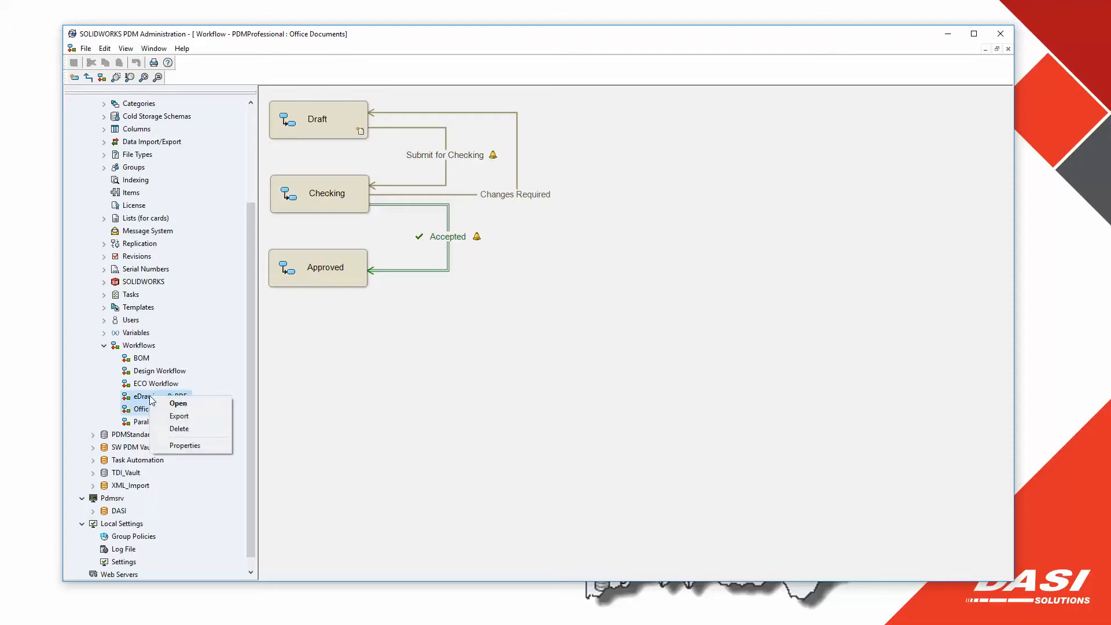
click(190, 446)
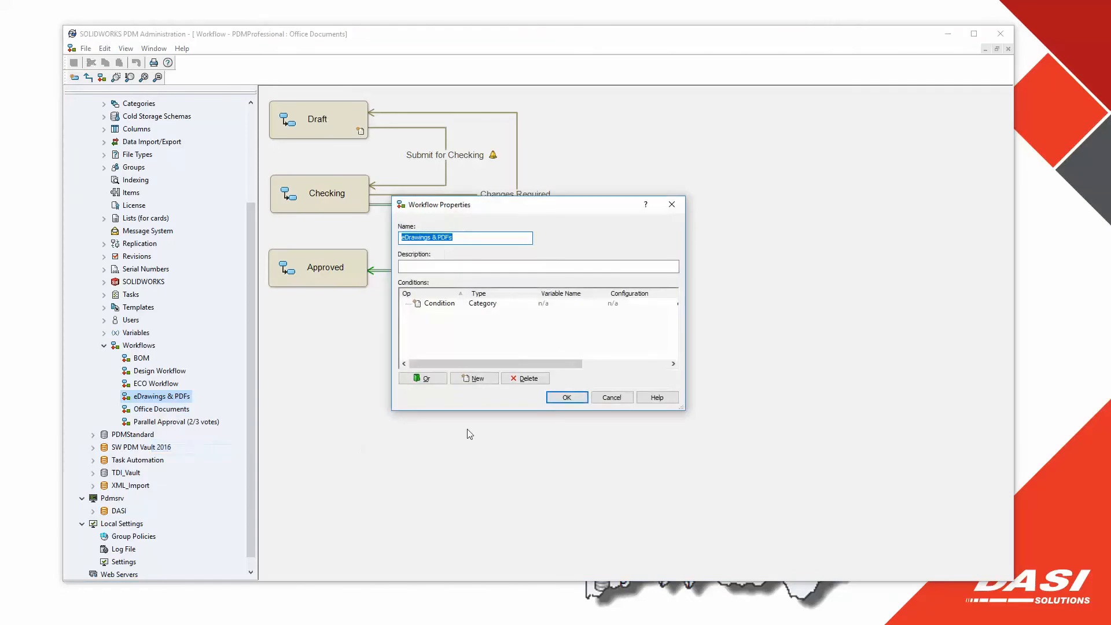
drag(540, 363, 627, 363)
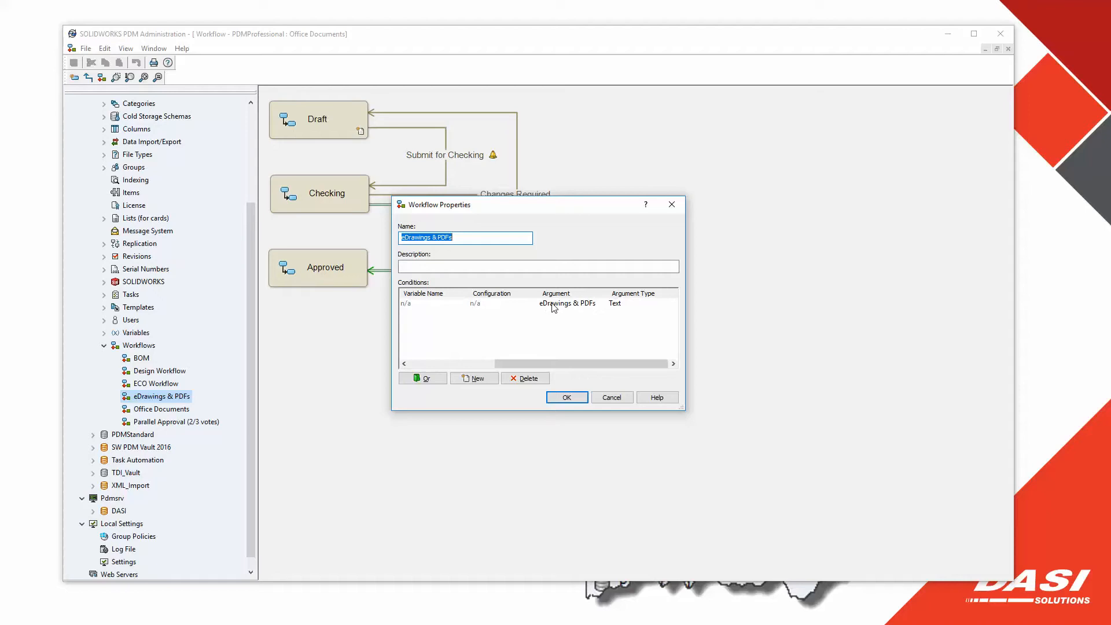
drag(554, 363, 469, 363)
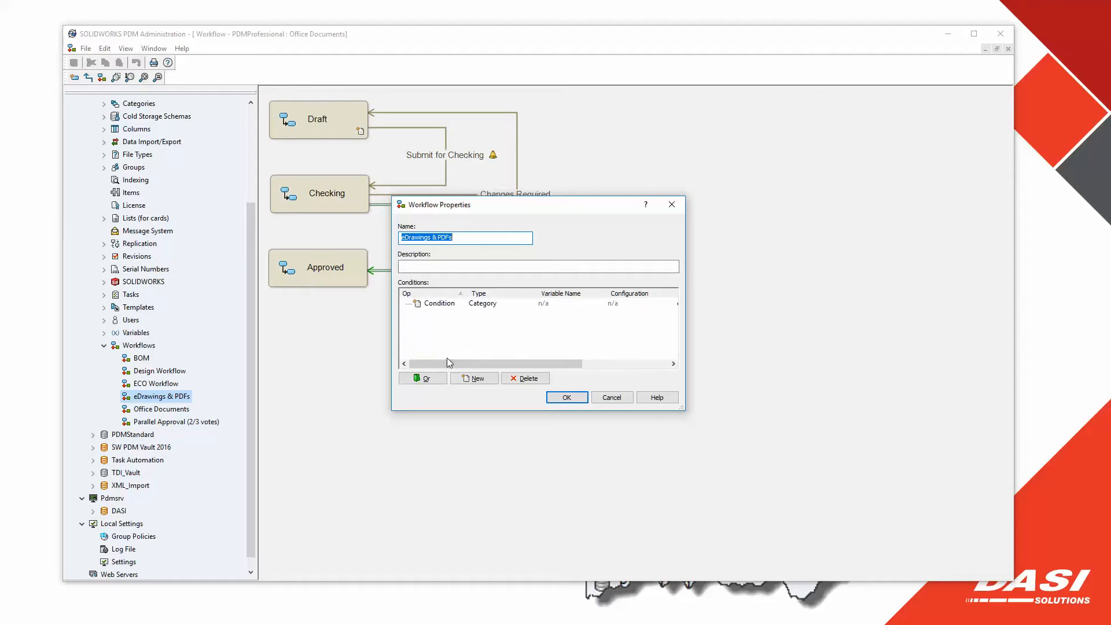
Step: Try adding a Filepath condition with the argument sld to the eDrawings & PDFs workflow, and discard it
click(476, 379)
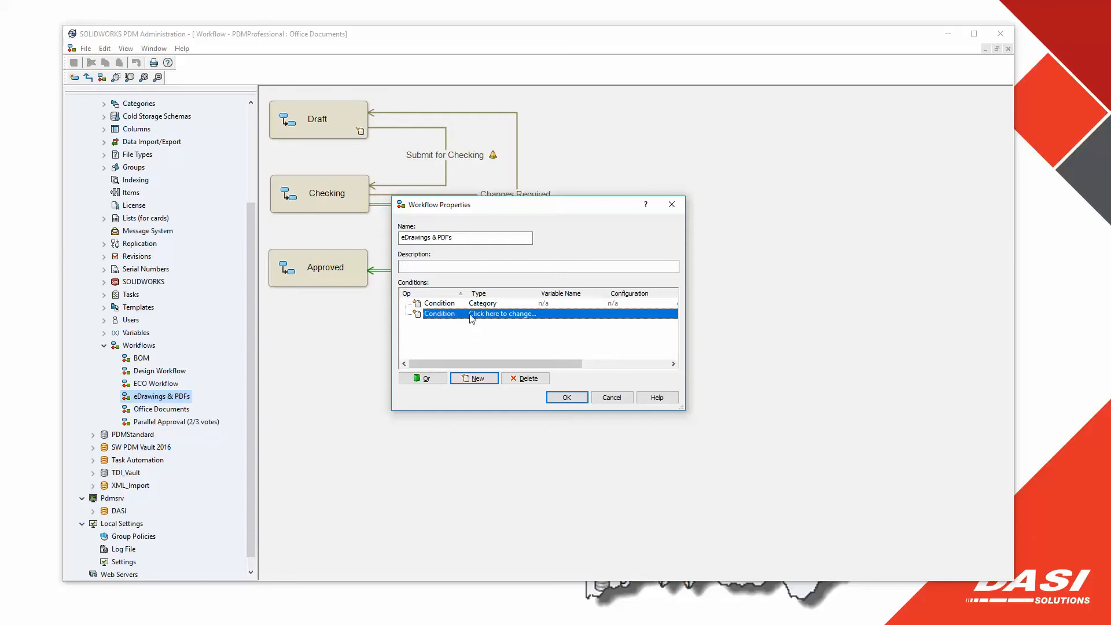
click(498, 316)
click(505, 320)
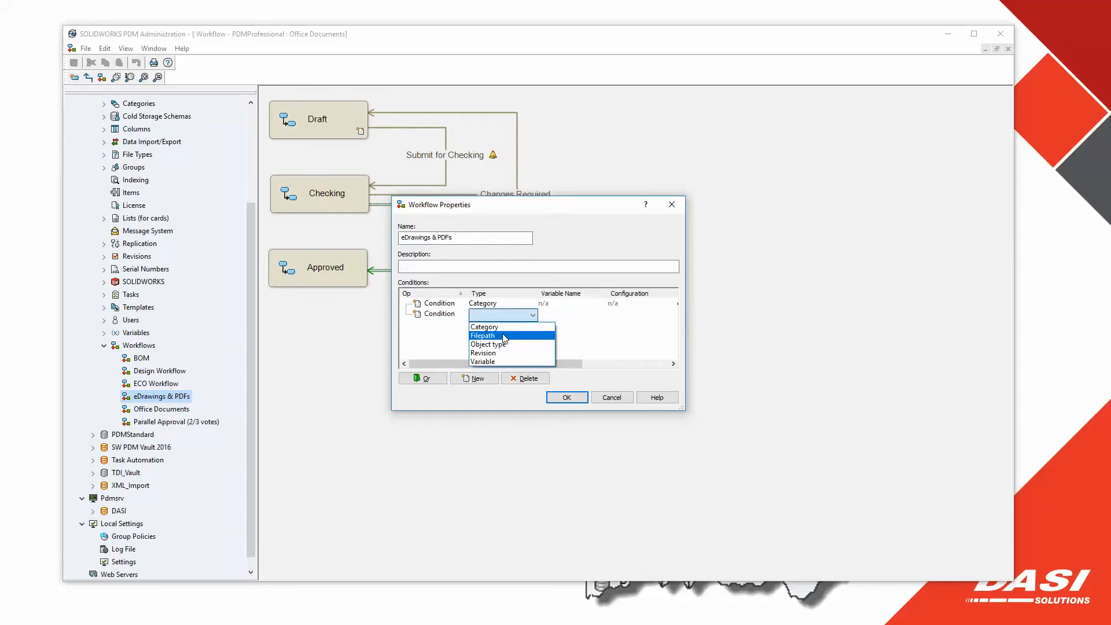
click(504, 336)
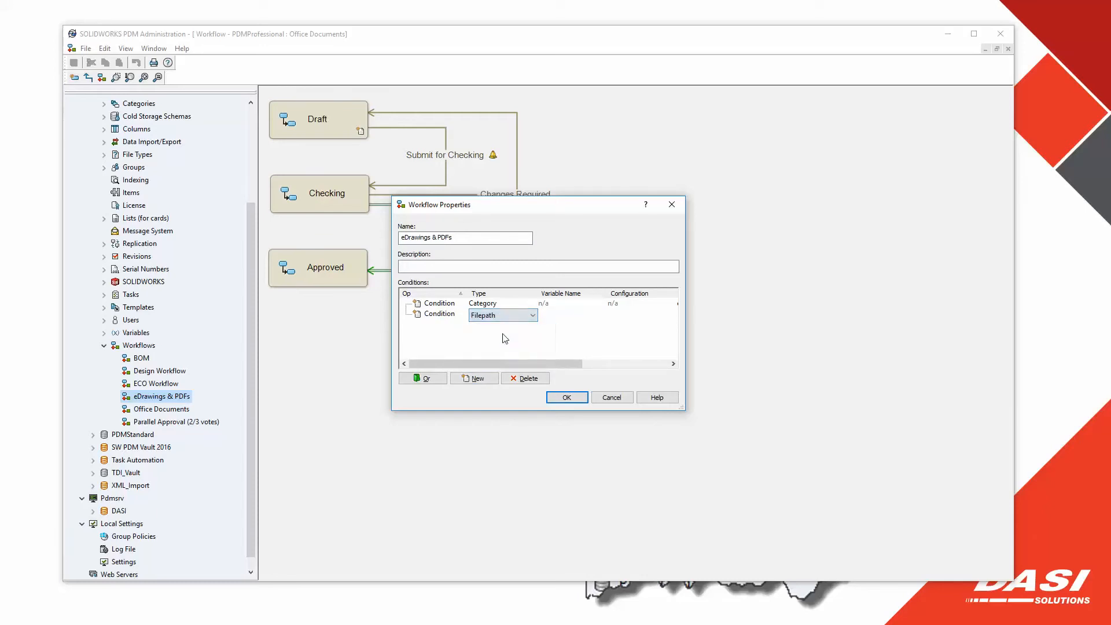
drag(523, 363, 602, 363)
click(568, 314)
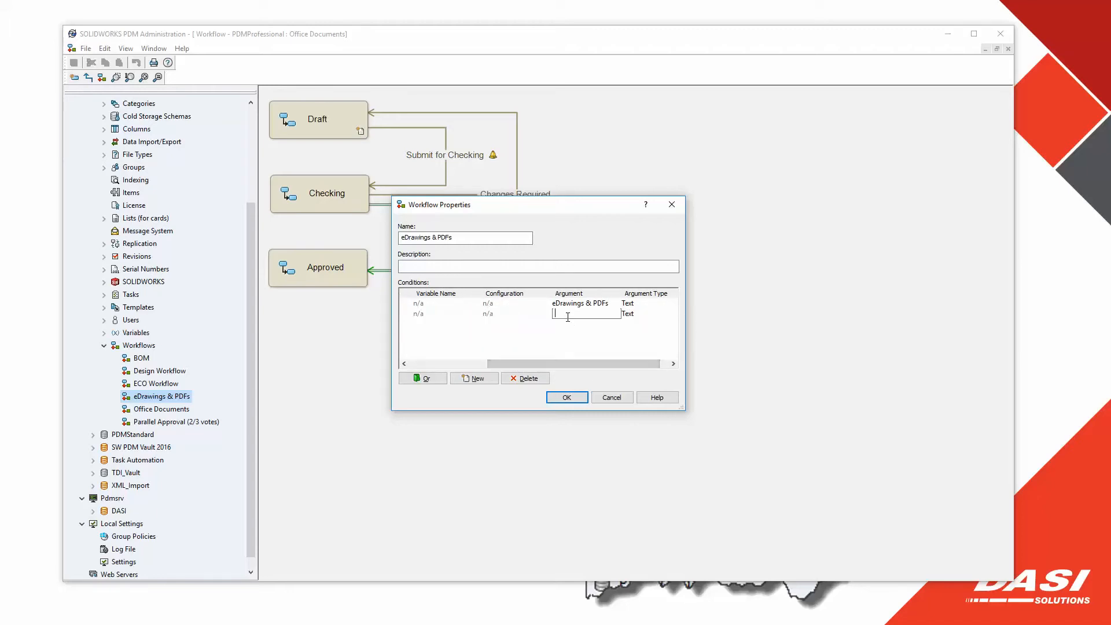
text(%)
text(w)
key(BackSpace)
key(BackSpace)
key(BackSpace)
text(sld)
click(612, 398)
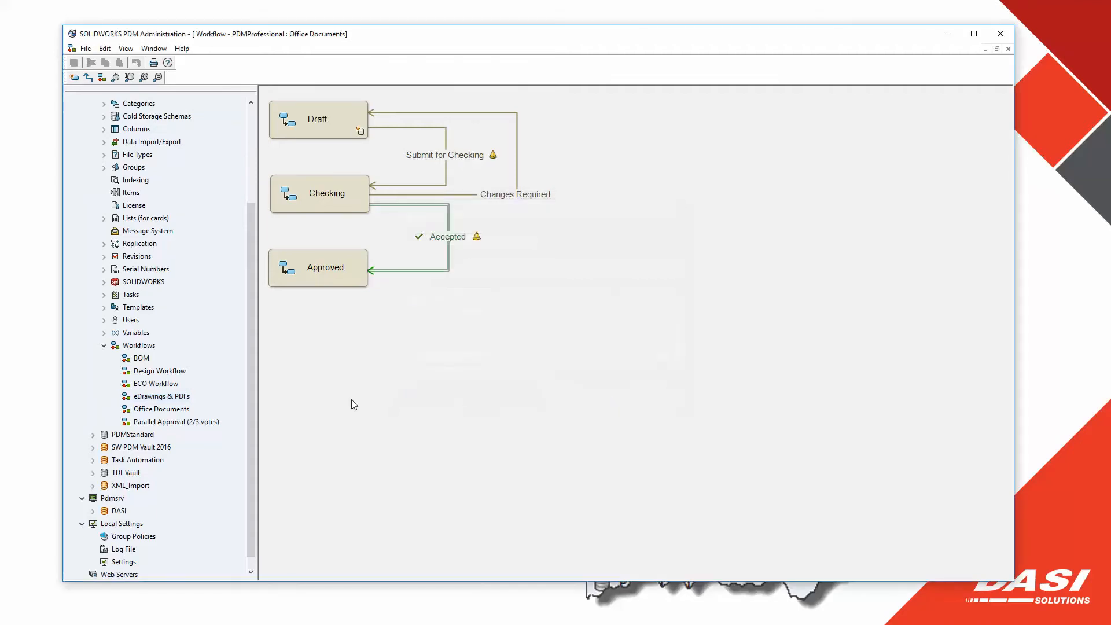
Step: Review the OR conditions and file extension arguments of the eDrawings & PDFs category, leaving them as they are
drag(248, 373, 252, 266)
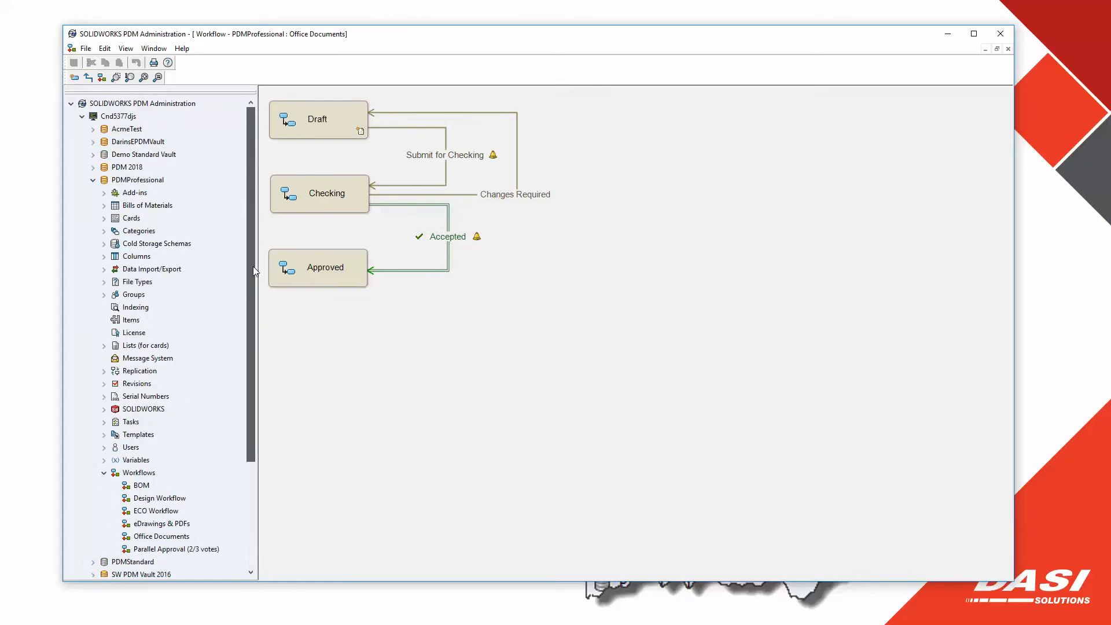
double_click(157, 232)
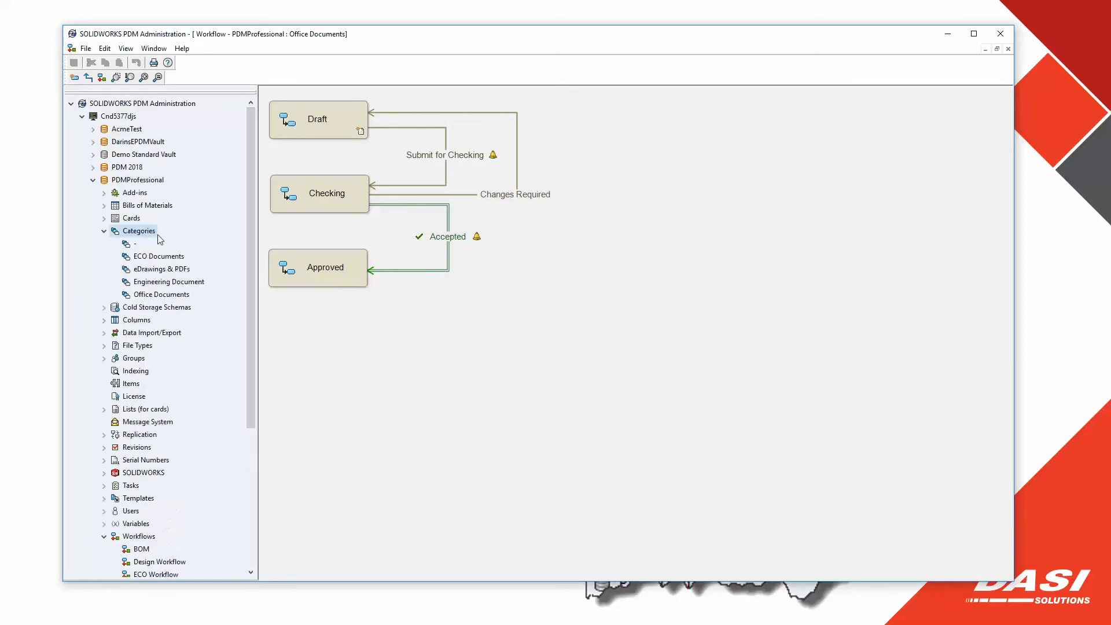
double_click(155, 269)
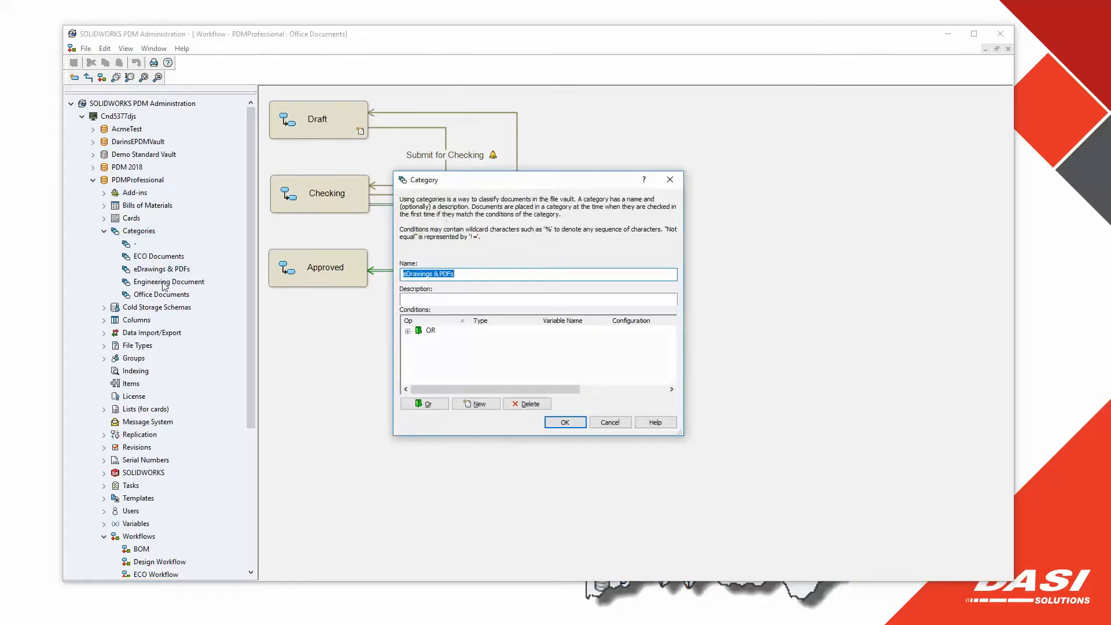
click(408, 331)
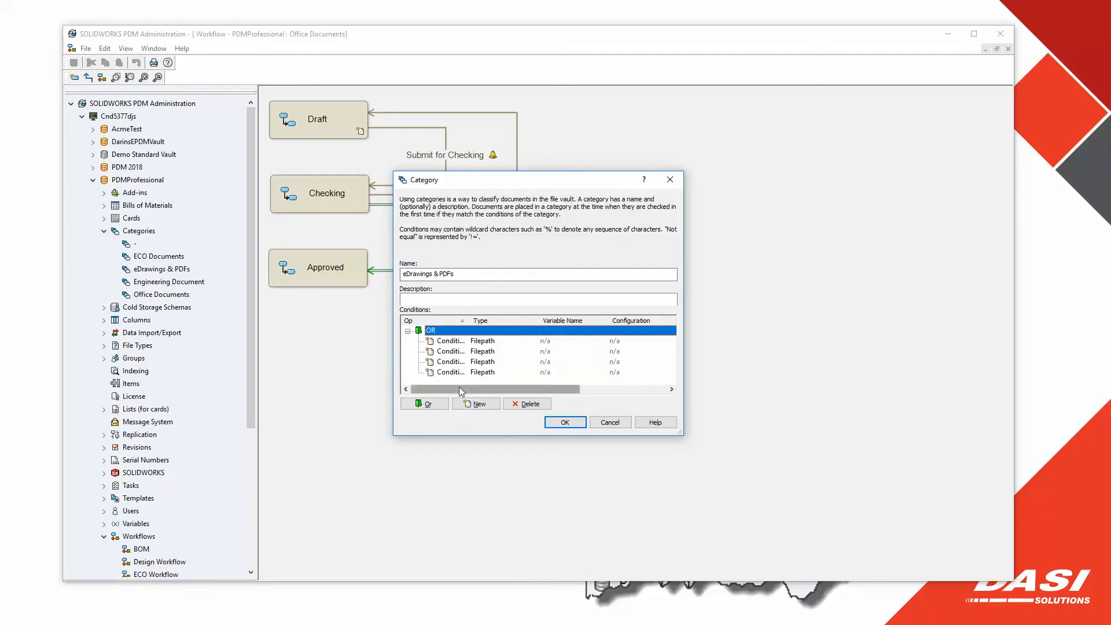
drag(460, 387, 552, 391)
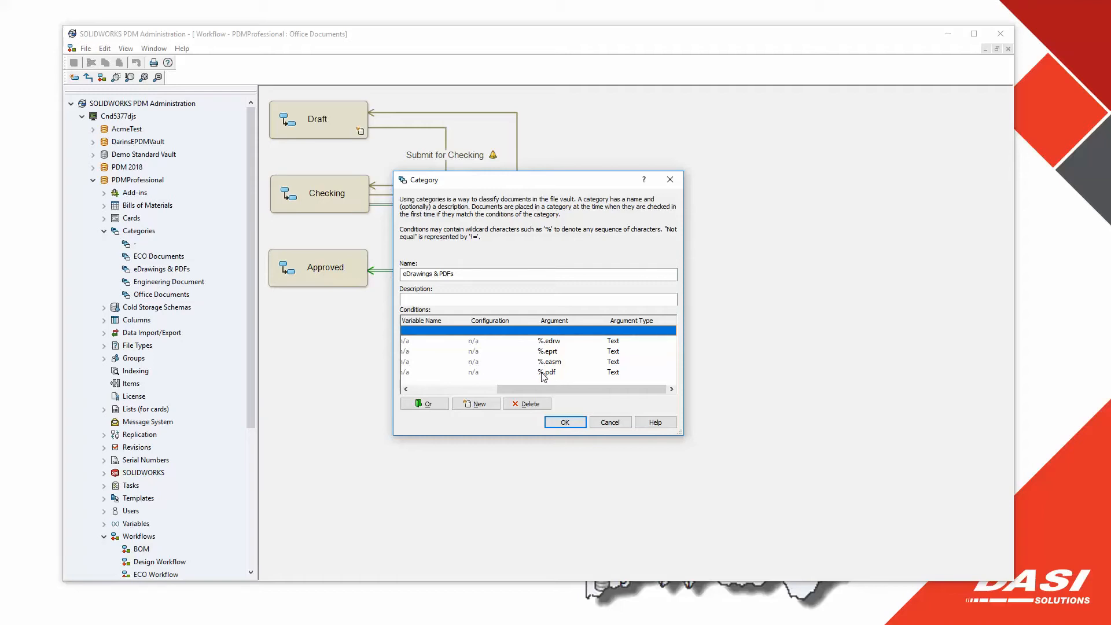
click(609, 423)
Step: Reopen the Design Workflow and review the Engineering group's permissions in the Approved state without changing them
drag(251, 350, 255, 472)
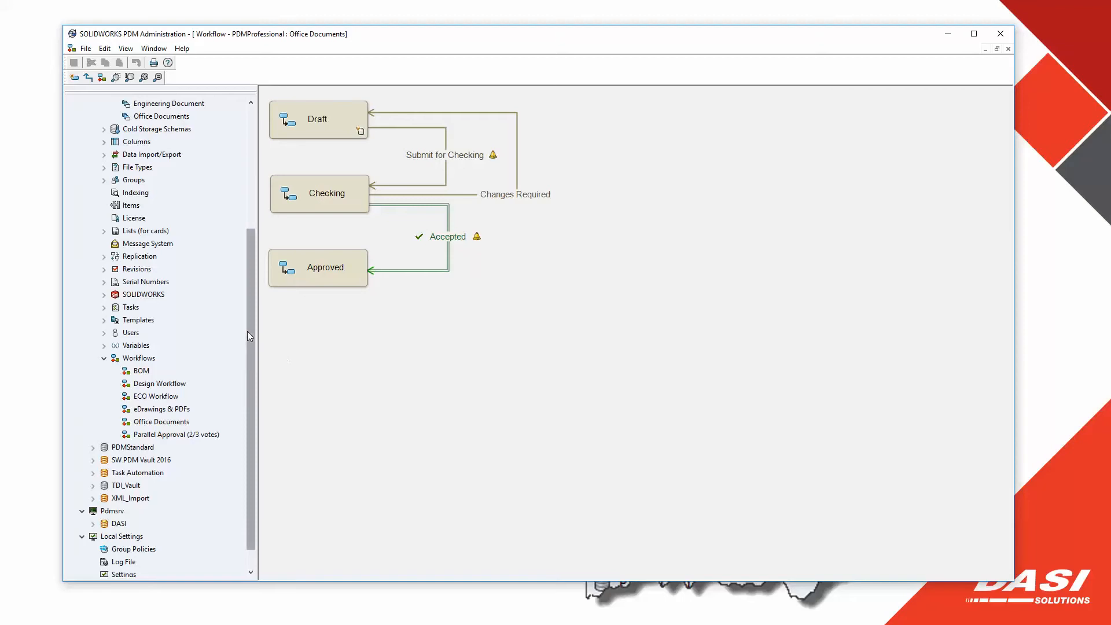
drag(251, 324, 253, 373)
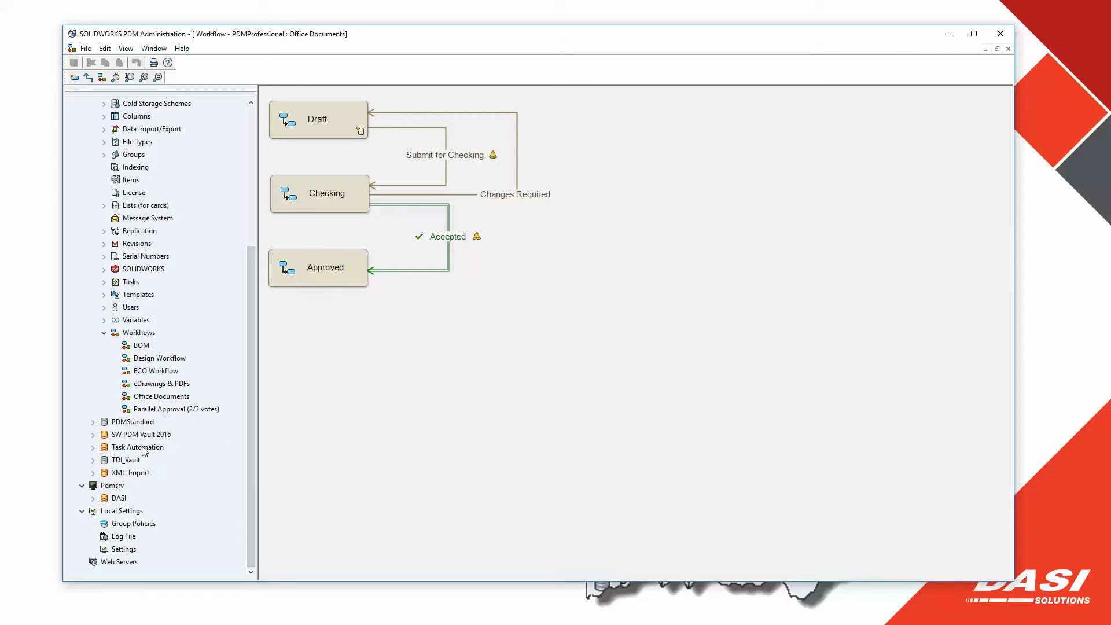
click(163, 358)
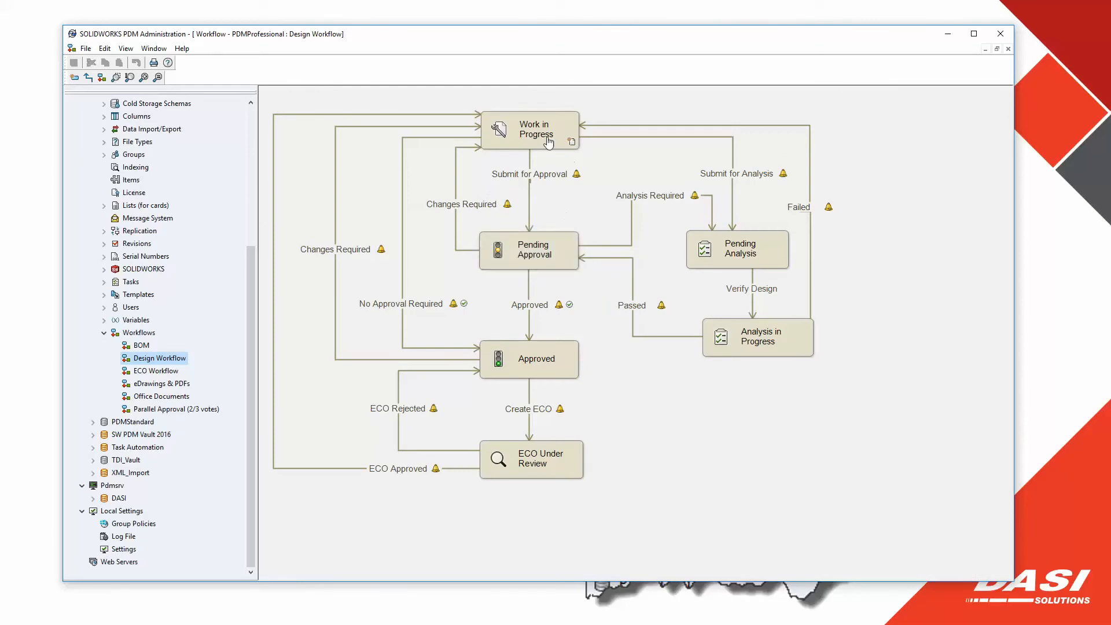
double_click(537, 363)
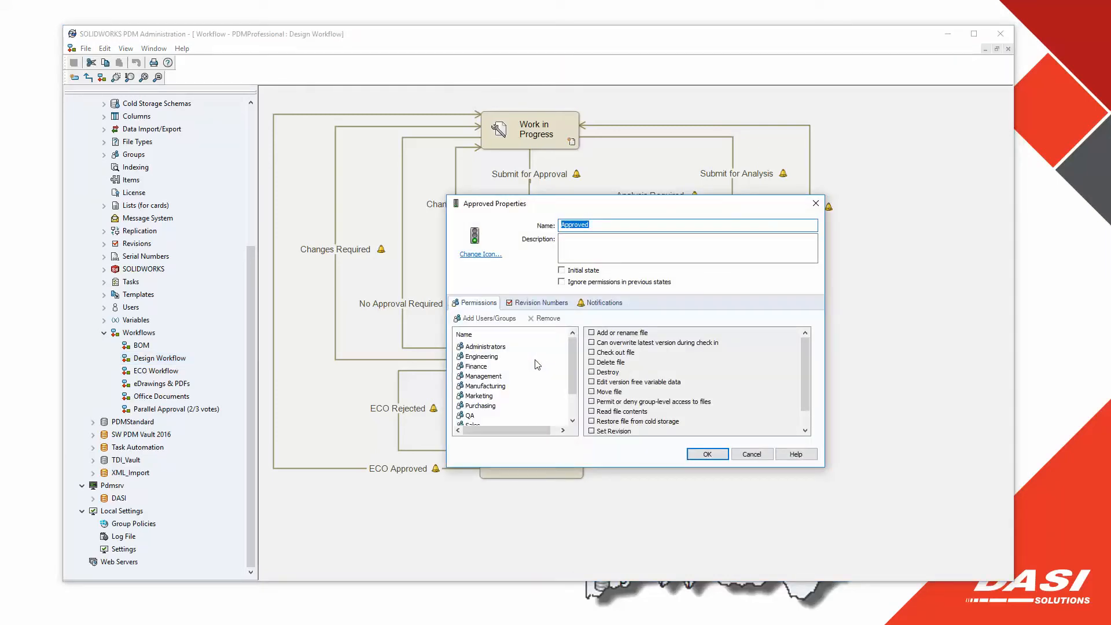
click(477, 357)
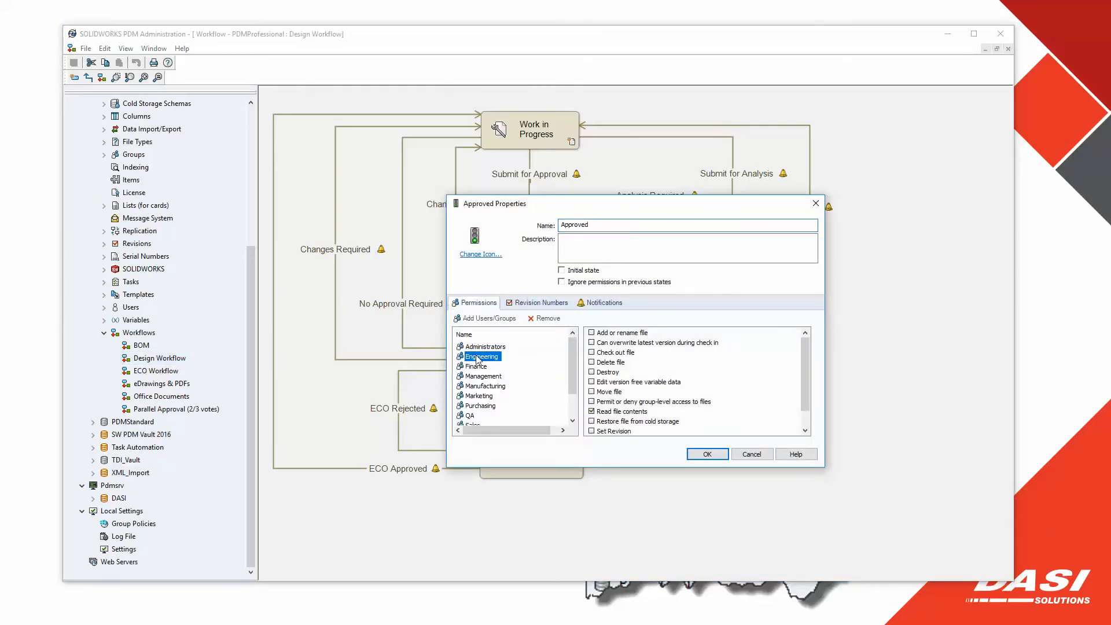
click(604, 412)
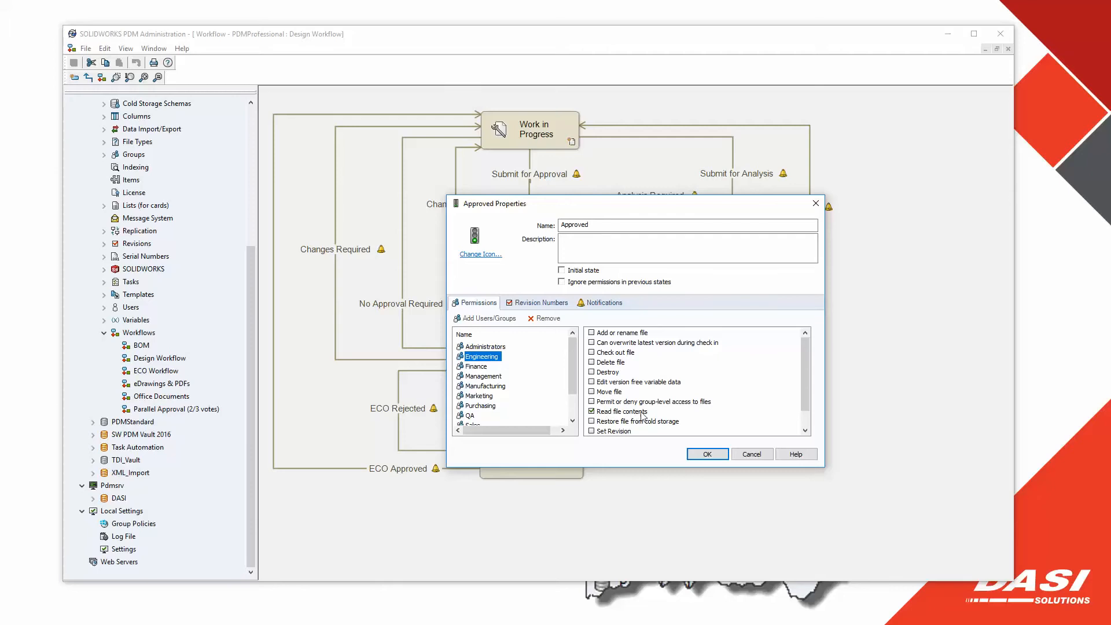
drag(657, 203, 809, 99)
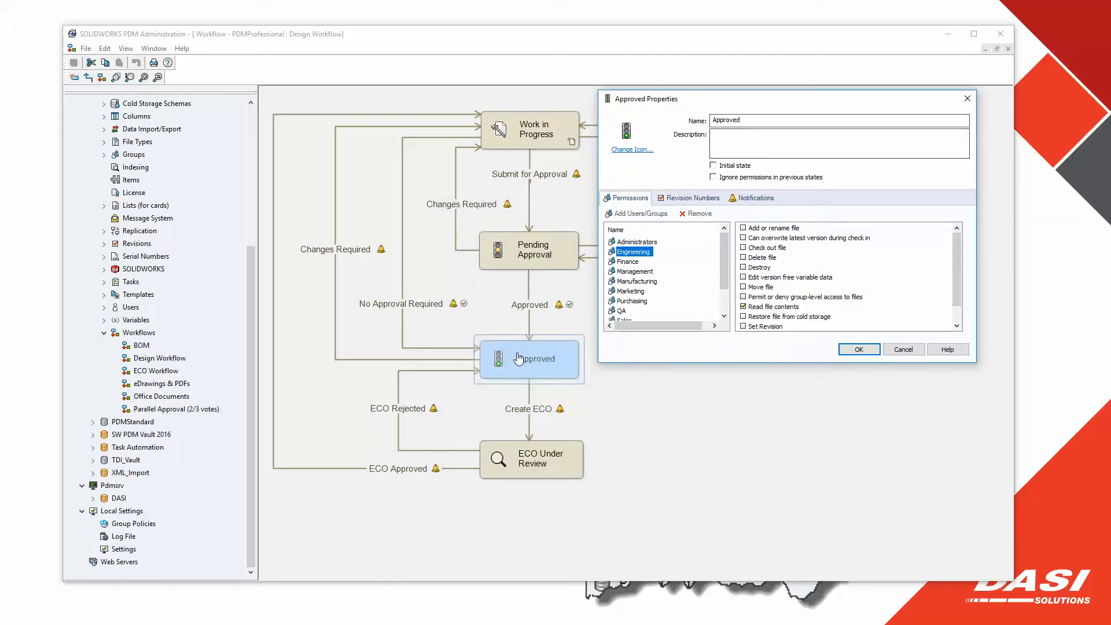
click(904, 350)
Step: Review the Engineering group's permissions in the Design Workflow's Work in Progress state without changing them
double_click(530, 130)
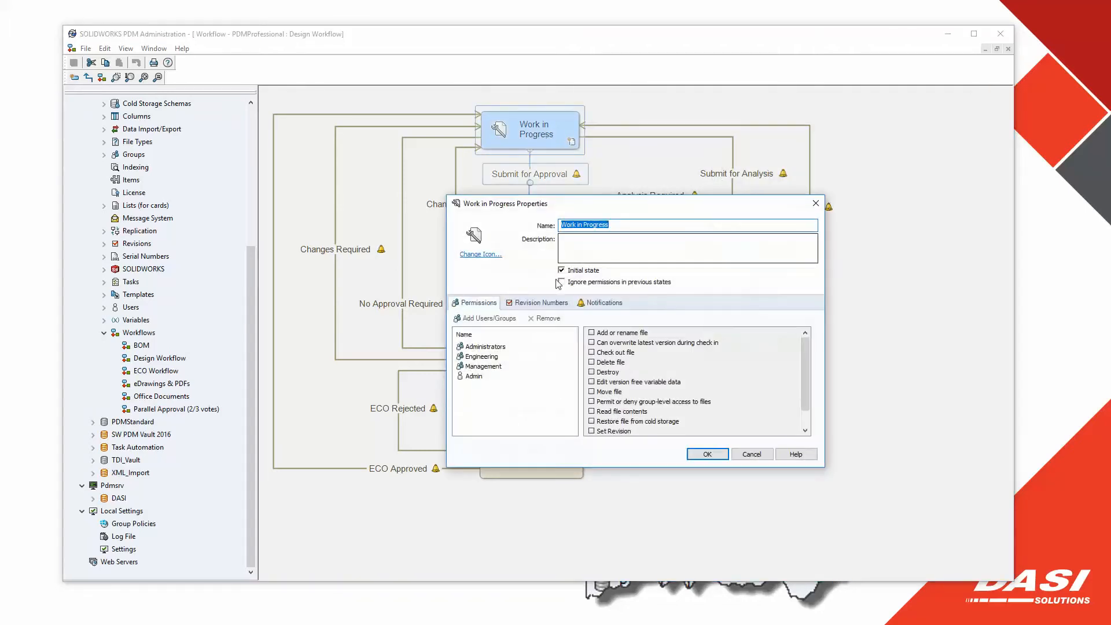
click(483, 357)
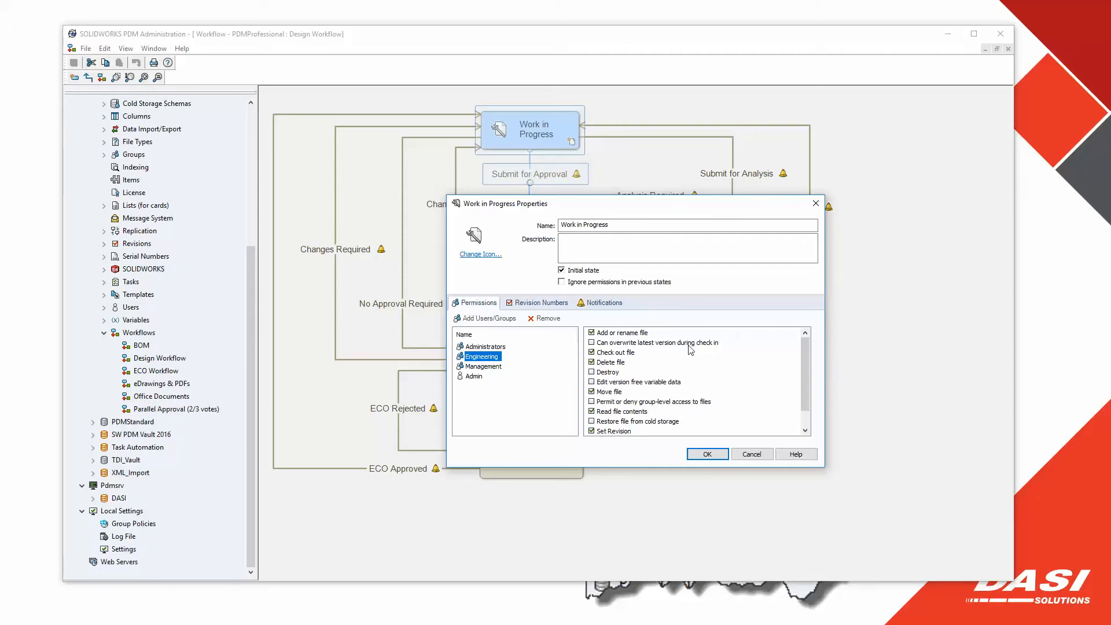
click(752, 455)
click(652, 418)
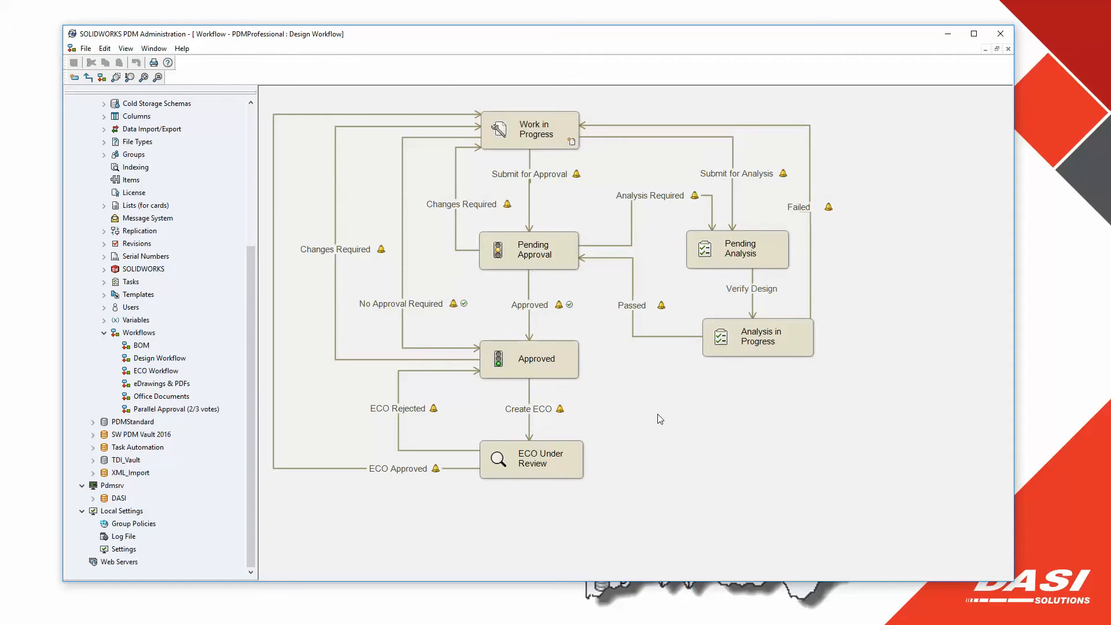
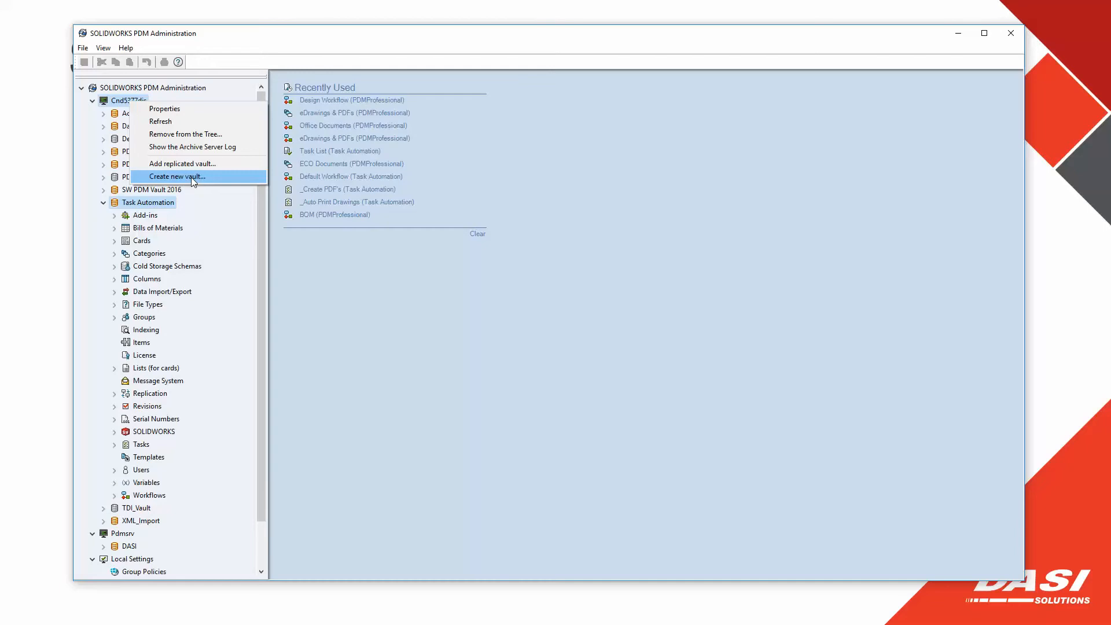
Step: Dismiss the vault creation options and list the tasks of the Task Automation vault
click(358, 437)
click(114, 444)
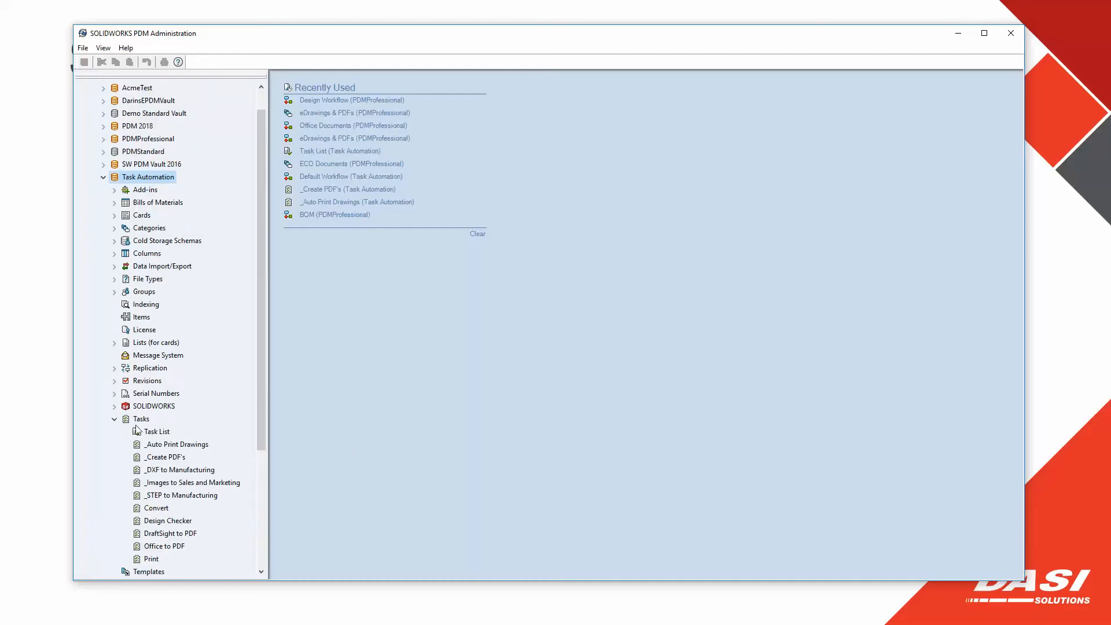
Step: Open the Task Automation vault's Convert task and review its add-in and execute-as-user options without changing them
scroll(247, 481, down, 5)
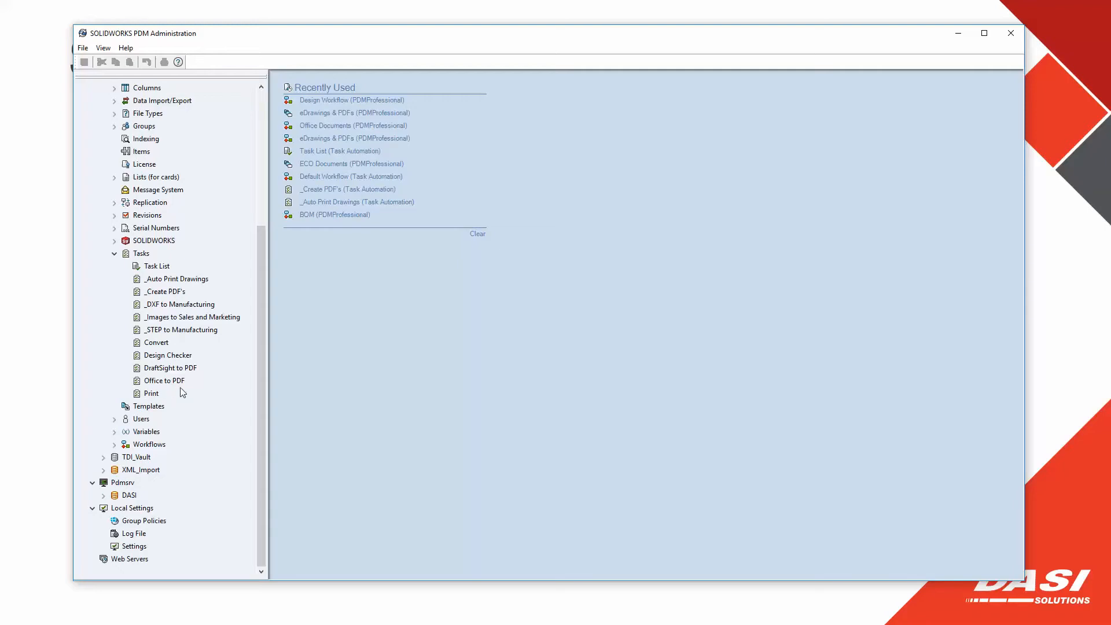
click(155, 342)
double_click(154, 343)
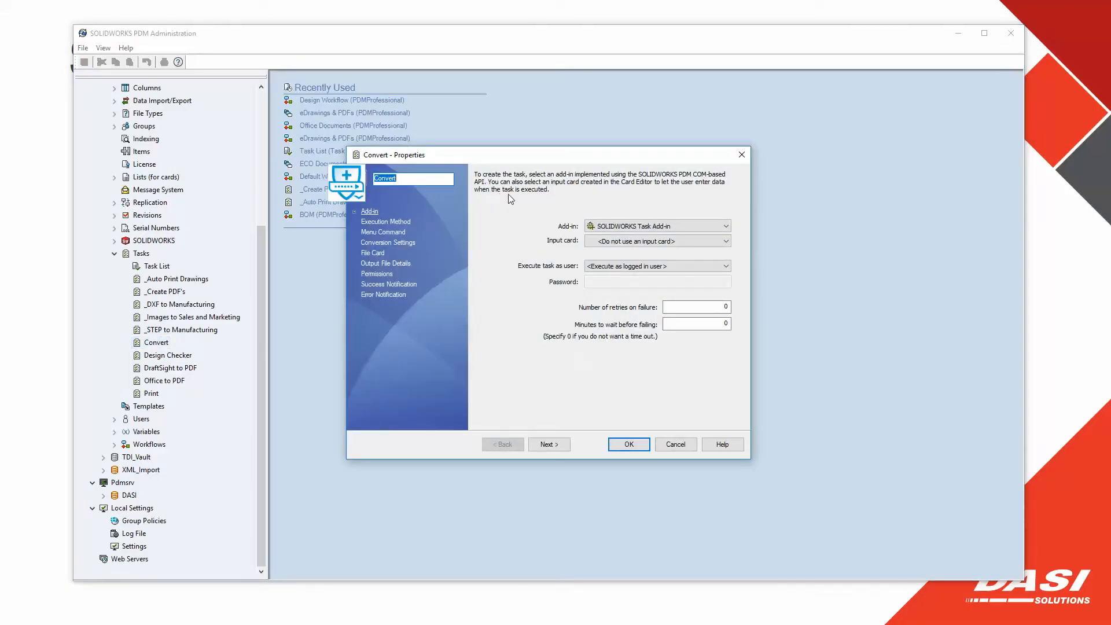
click(685, 225)
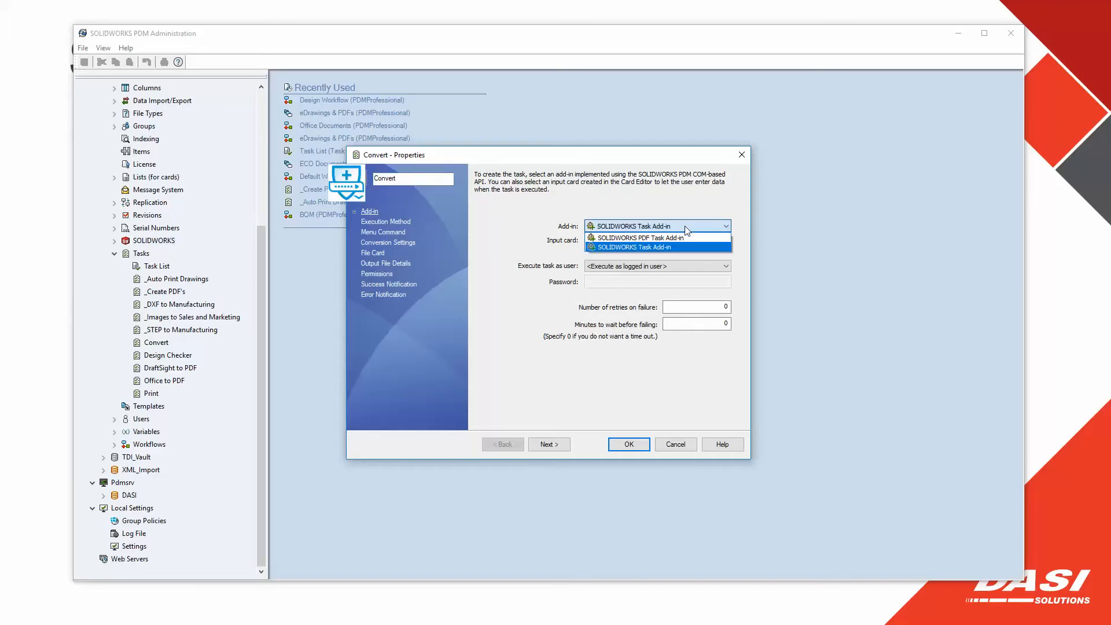
click(685, 227)
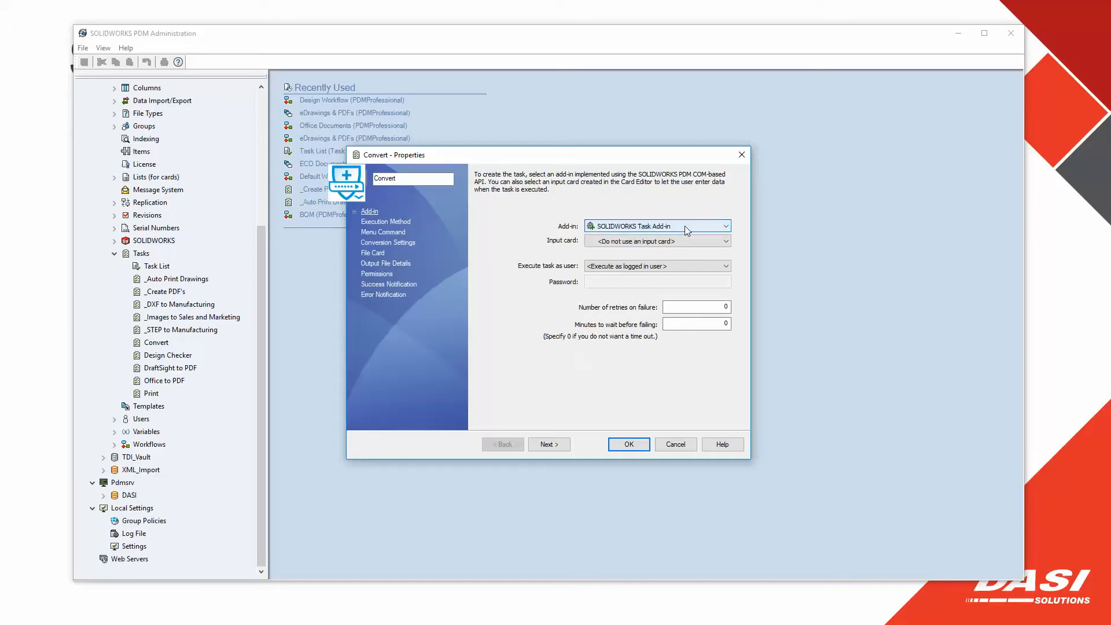
click(630, 266)
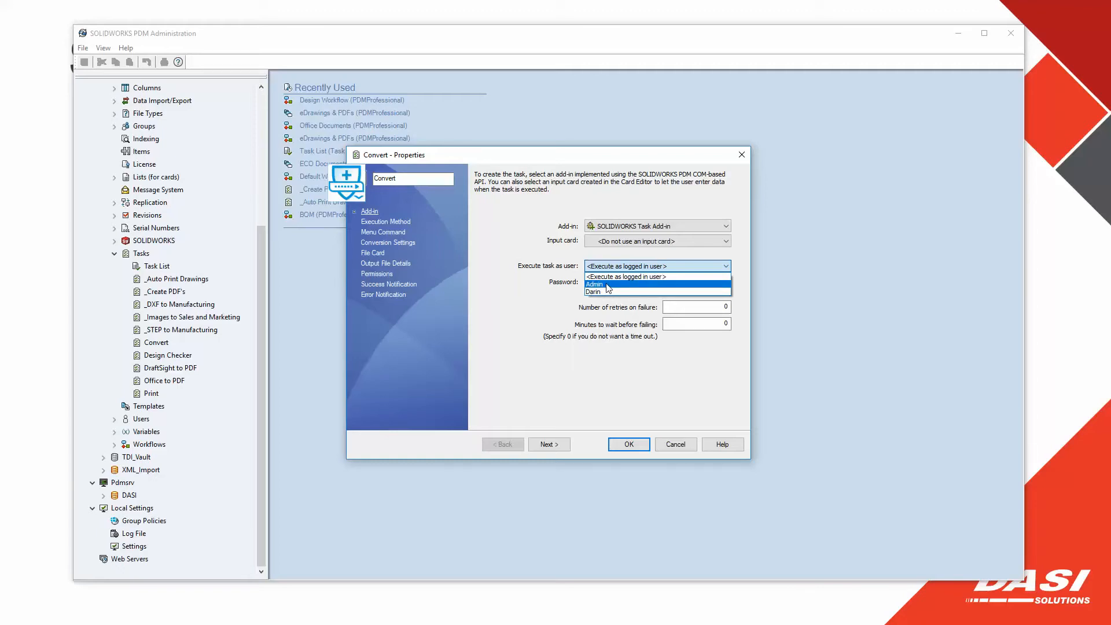
click(506, 210)
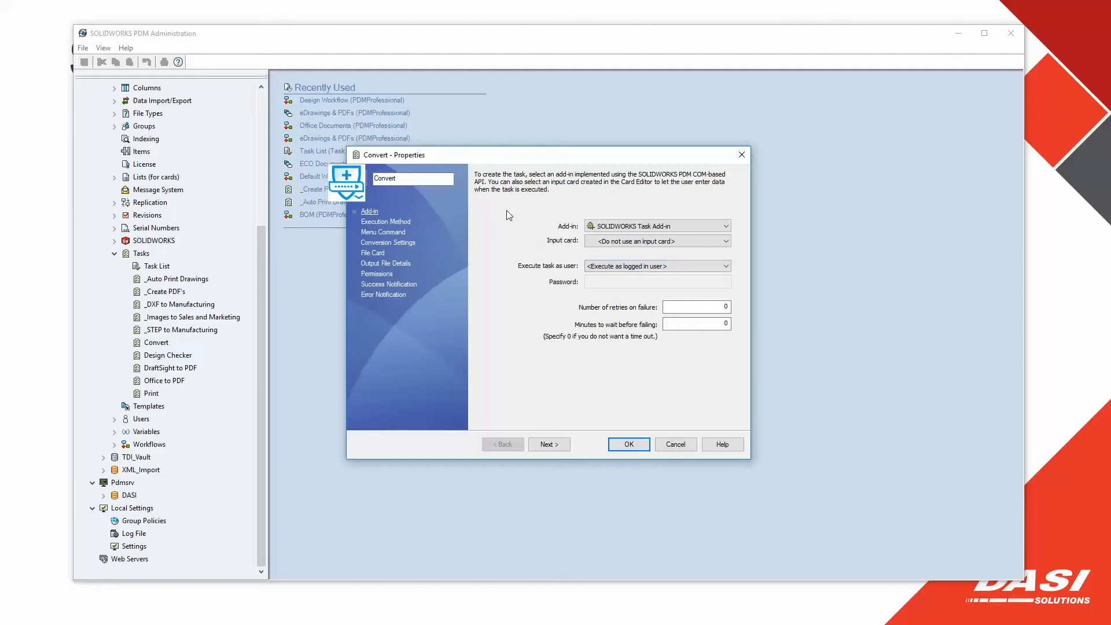
Step: Mark computer CND5377DJS as supporting the Convert task in its execution method settings
click(385, 221)
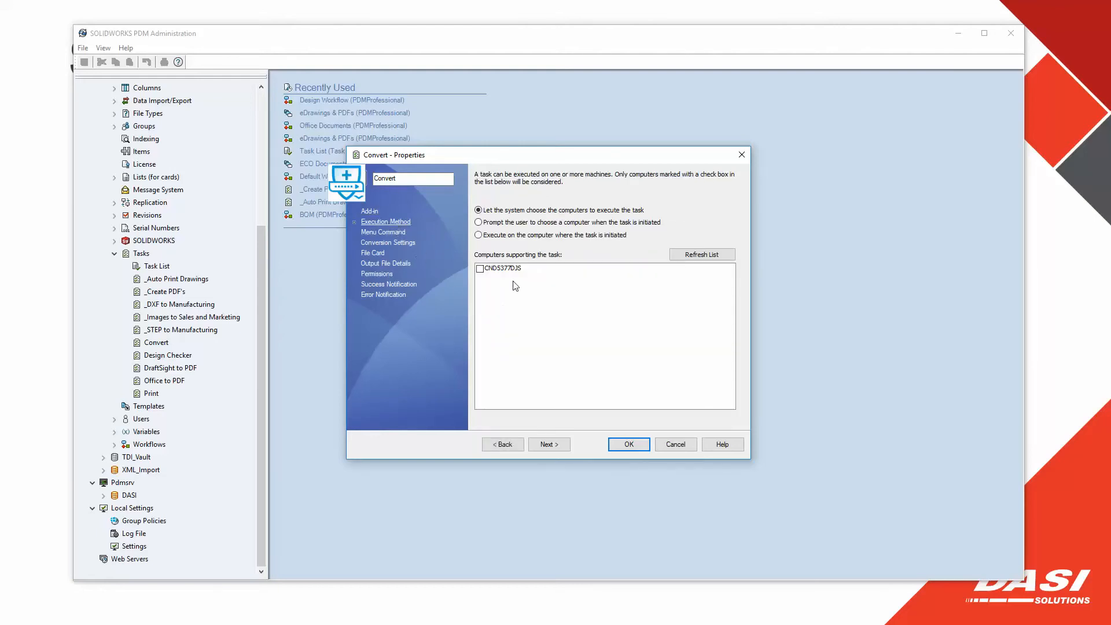
click(480, 269)
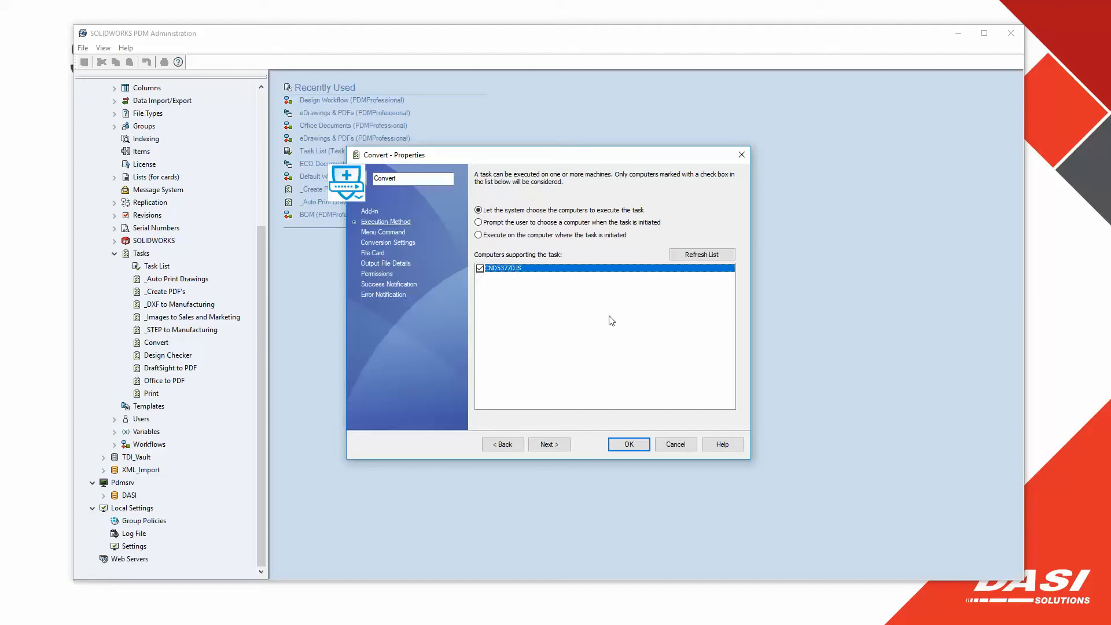
Step: Review the task add-ins permitted on this computer for the Task Automation vault in Task Host Configuration, leaving them unchanged
key(super)
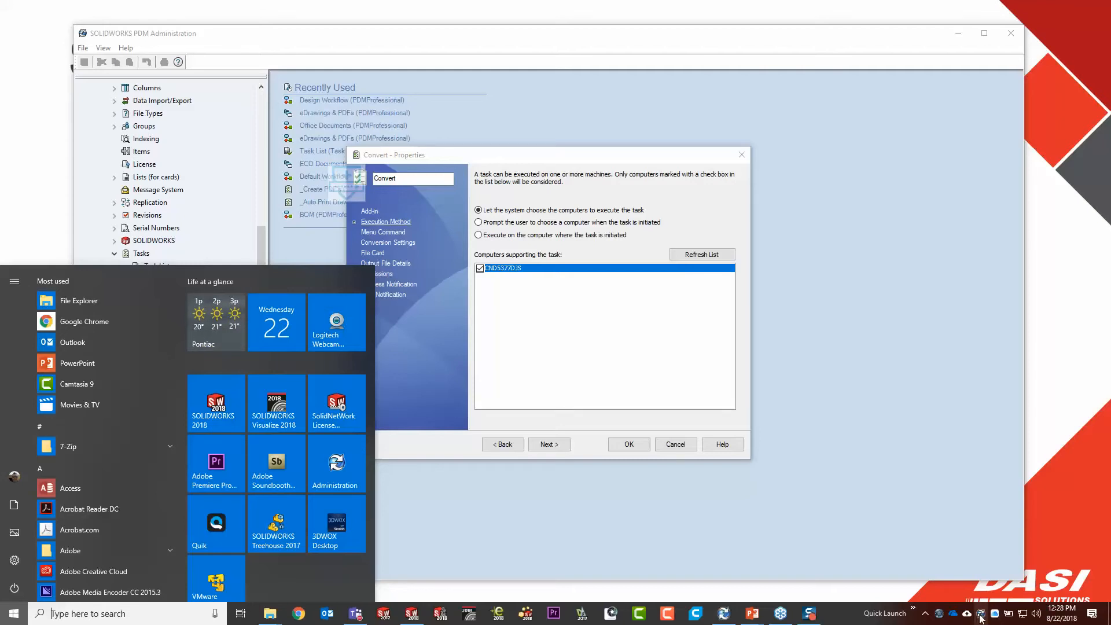
right_click(982, 618)
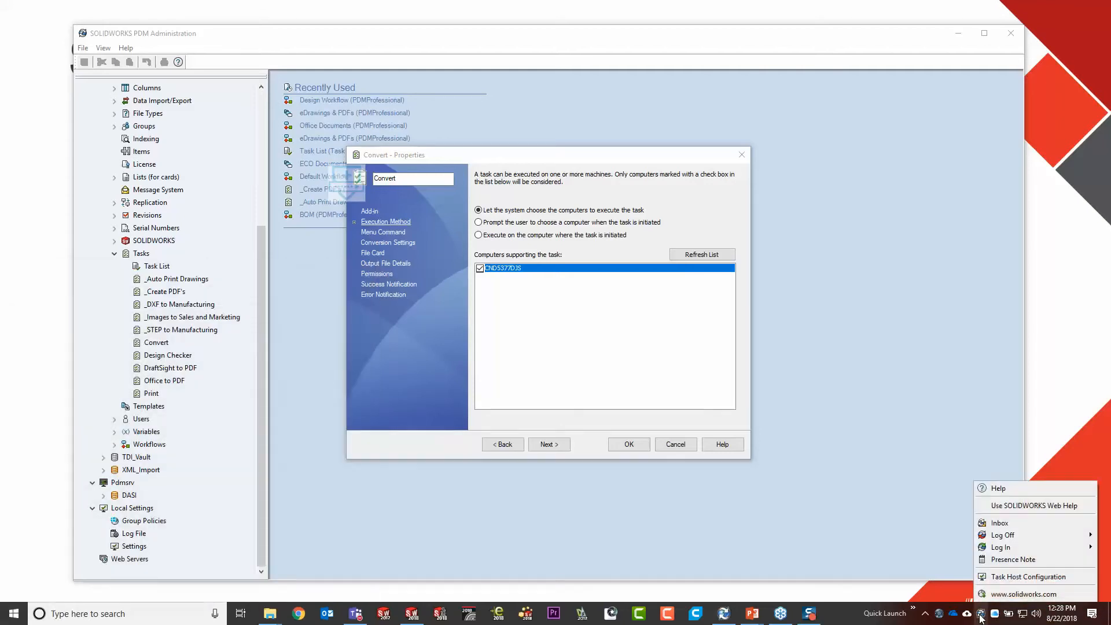
click(996, 579)
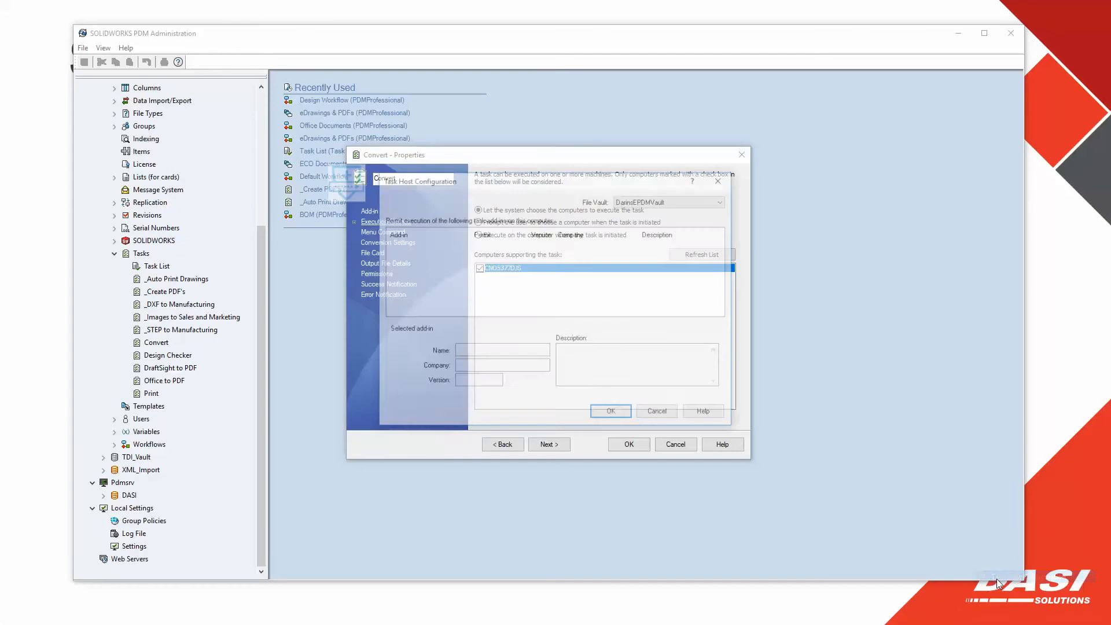
click(683, 202)
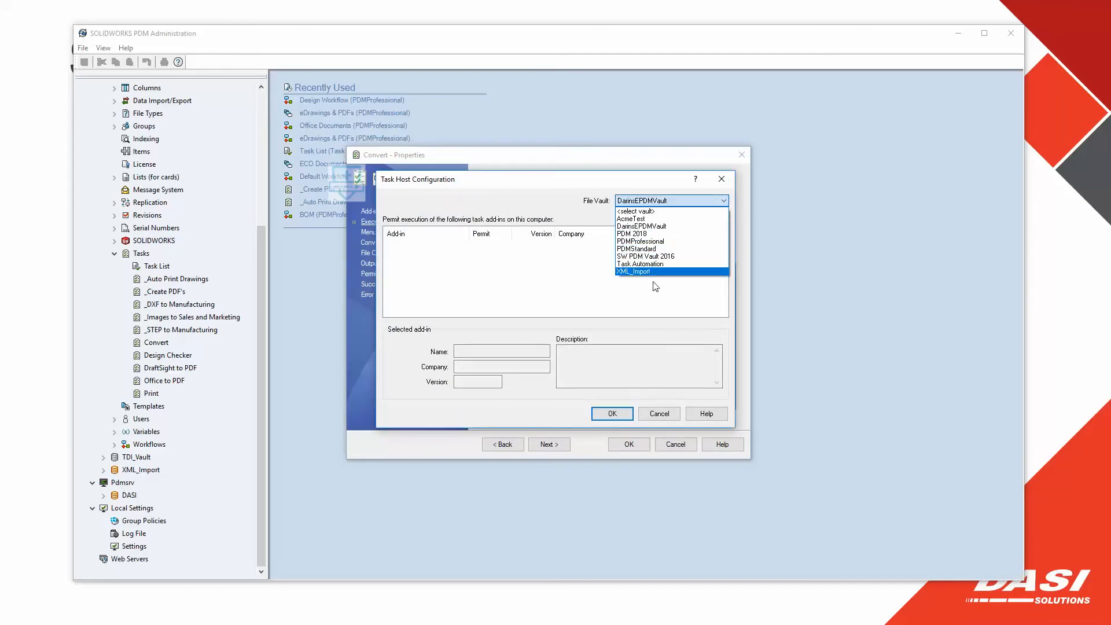
click(651, 265)
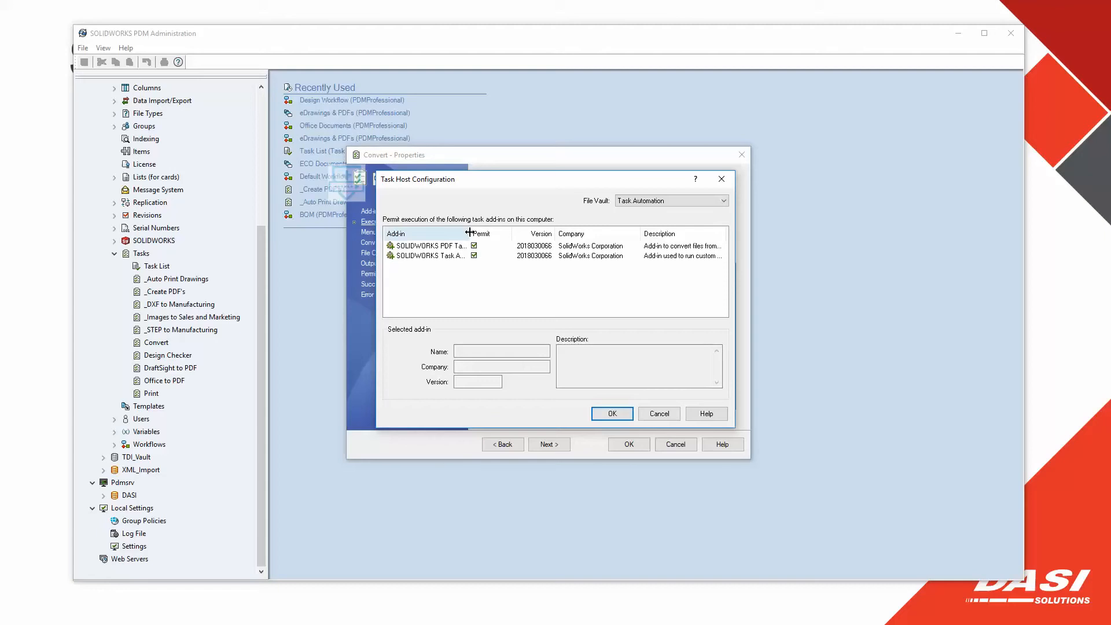
drag(469, 234, 507, 234)
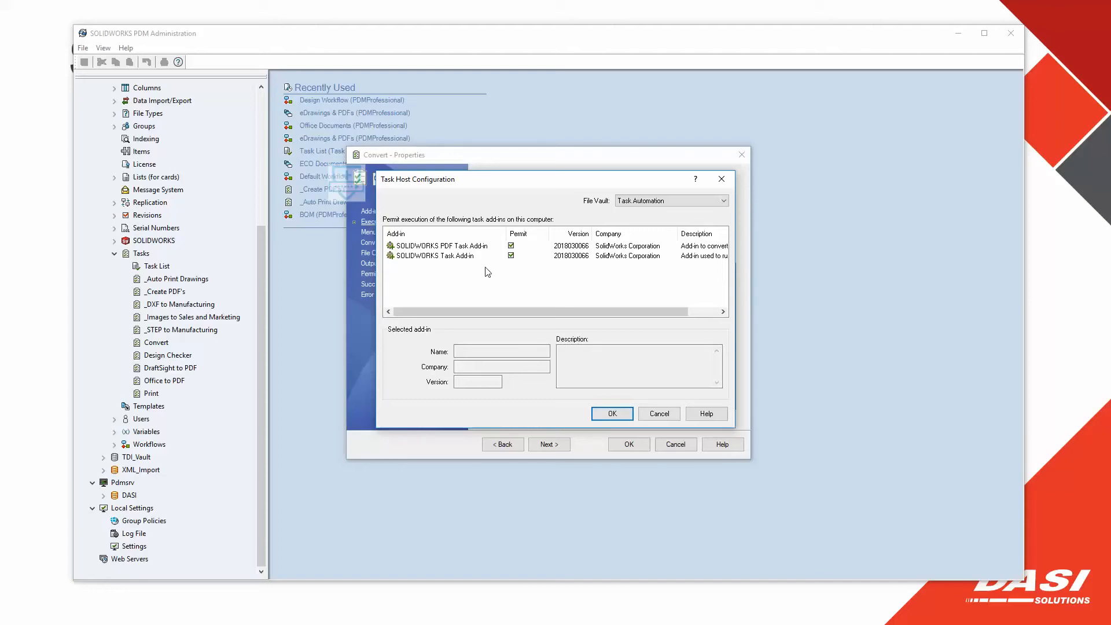
click(659, 414)
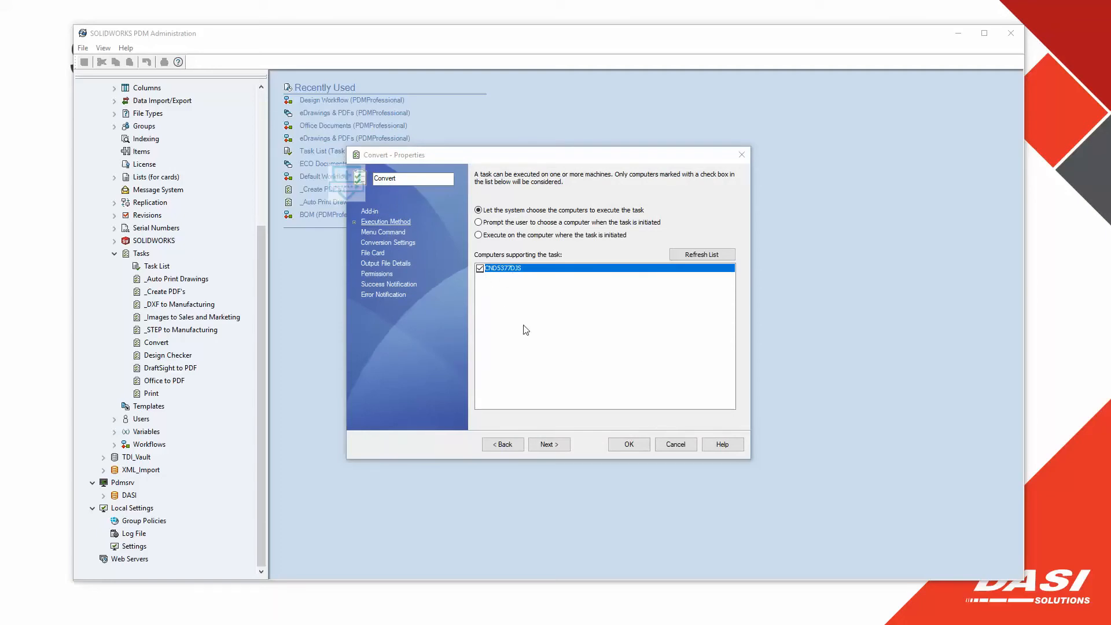
Step: Review the Convert task's menu command and set the conversion output file format to Adobe PDF (*.pdf)
click(390, 234)
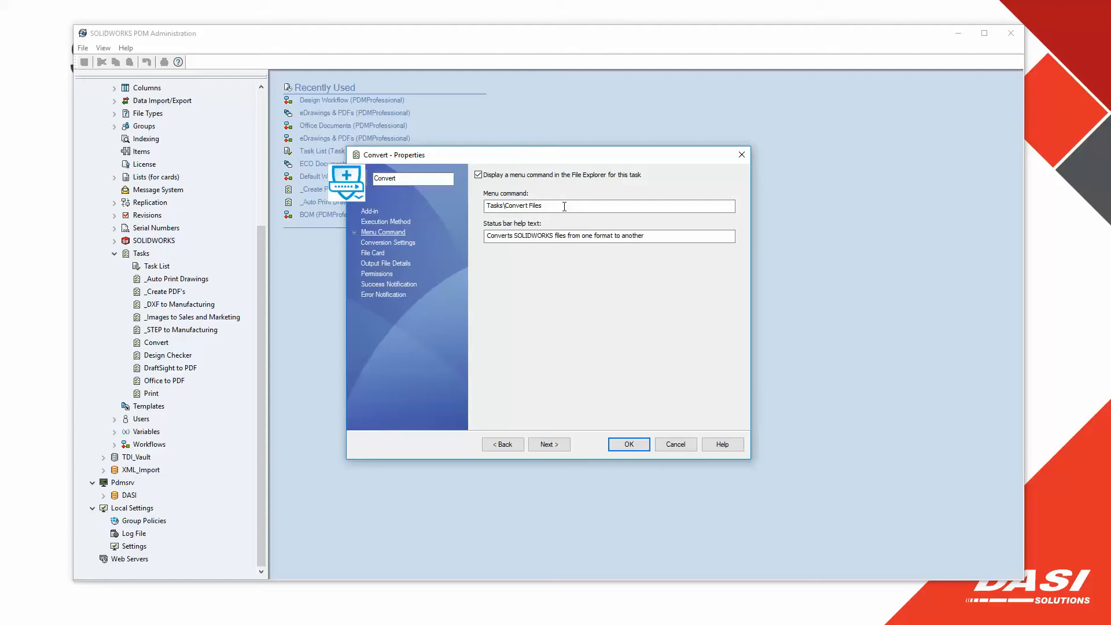
click(395, 246)
click(591, 185)
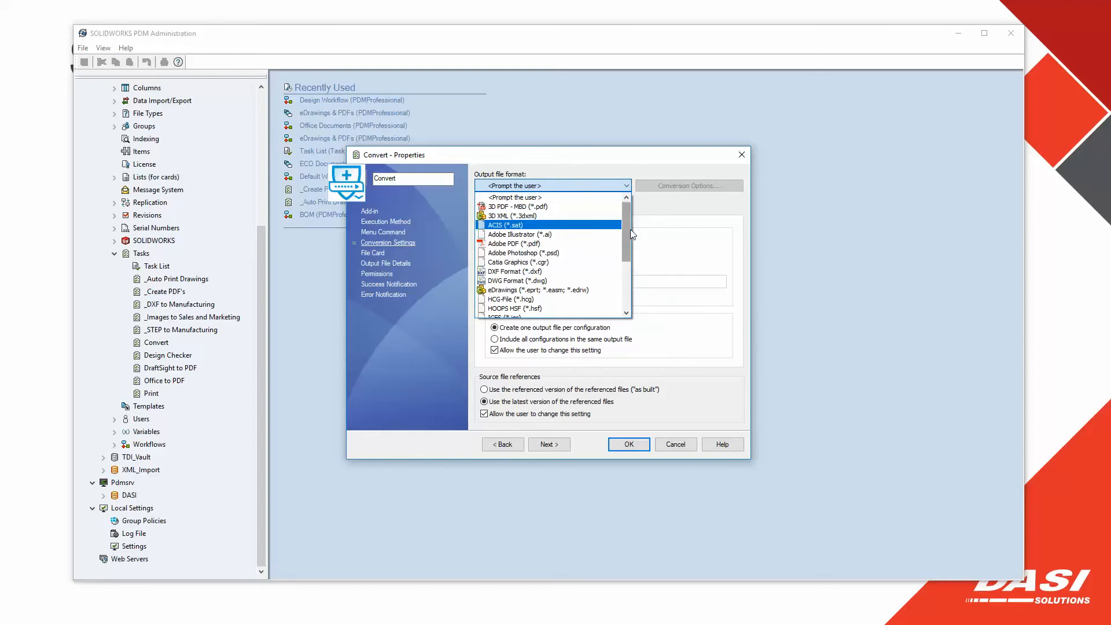
drag(626, 228, 625, 294)
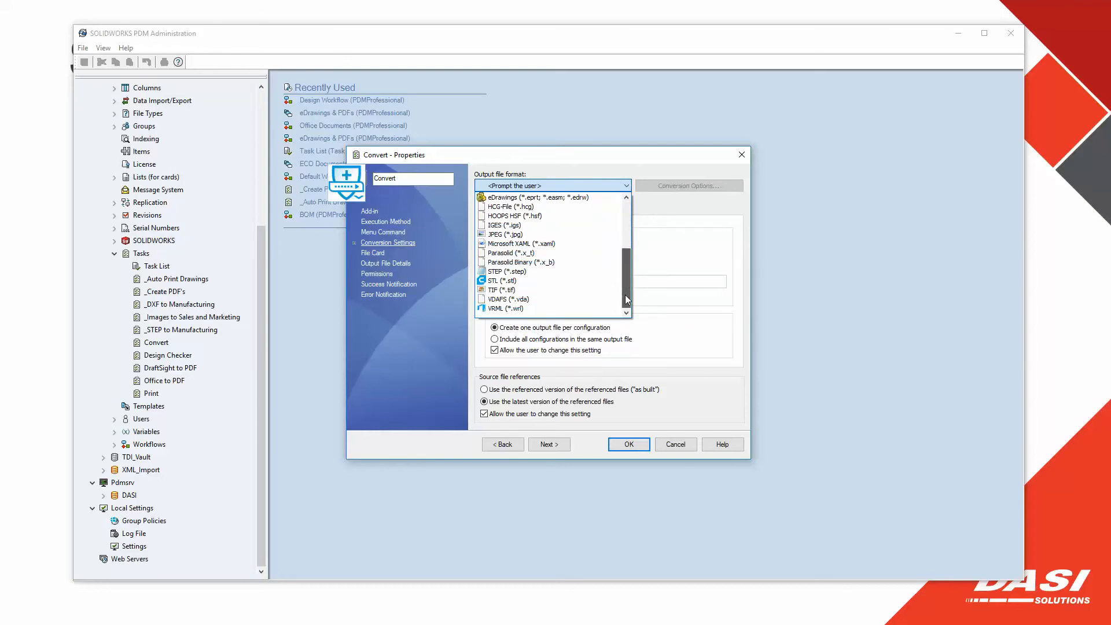
drag(625, 294, 626, 223)
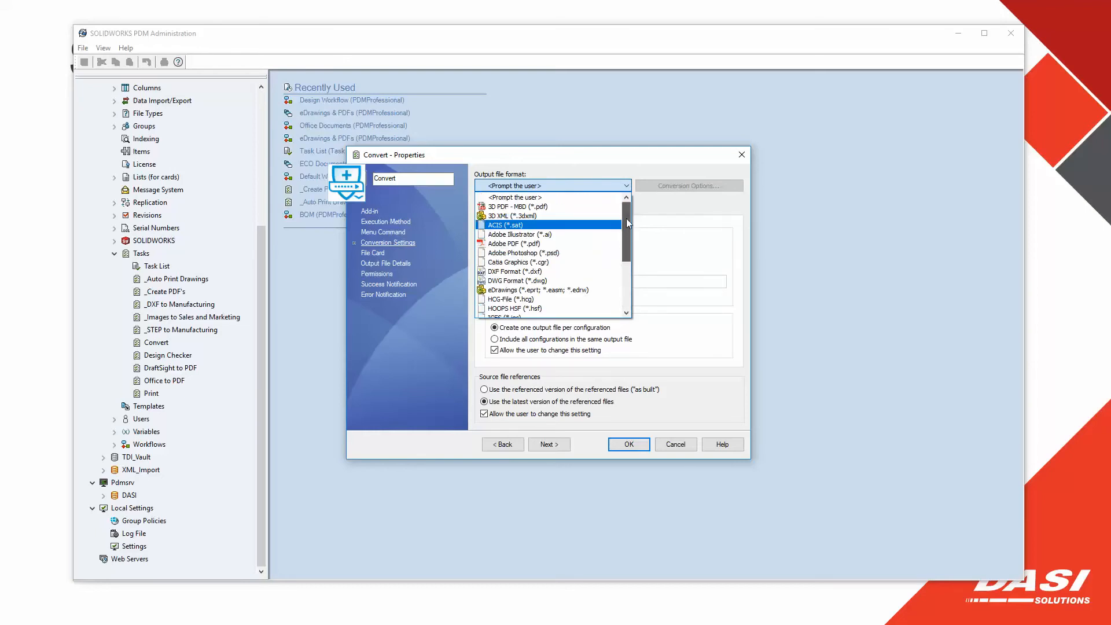
click(549, 244)
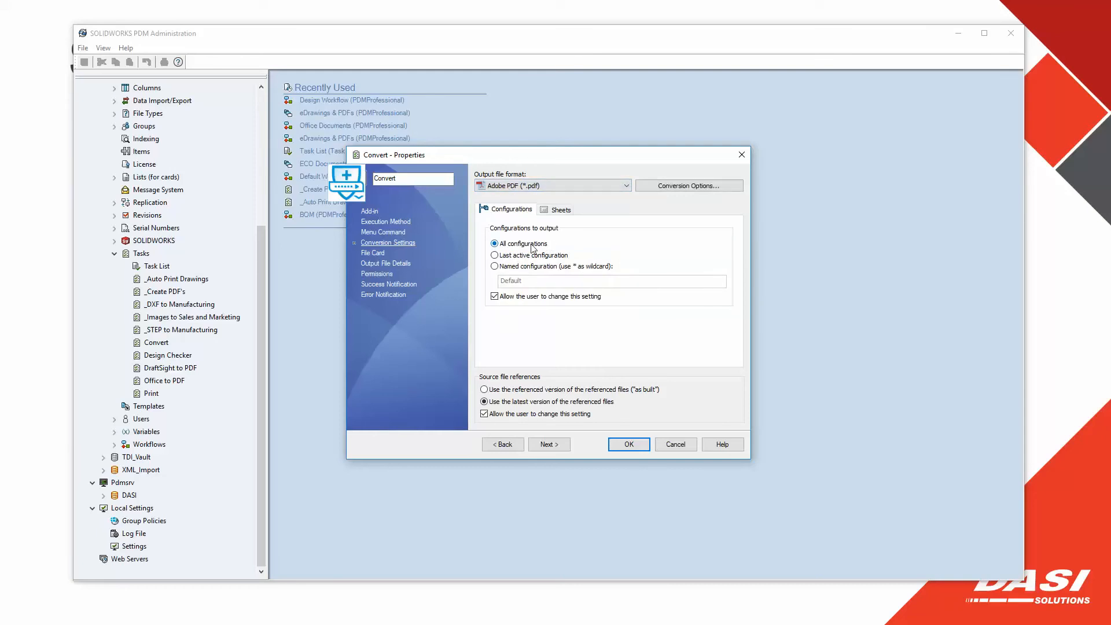
Step: Output only the last active configuration and stop users from changing the configuration and source file reference settings
click(496, 255)
click(495, 296)
click(483, 414)
Step: Stop users from changing the sheets-to-output and multi-sheet output settings of the PDF conversion
click(560, 210)
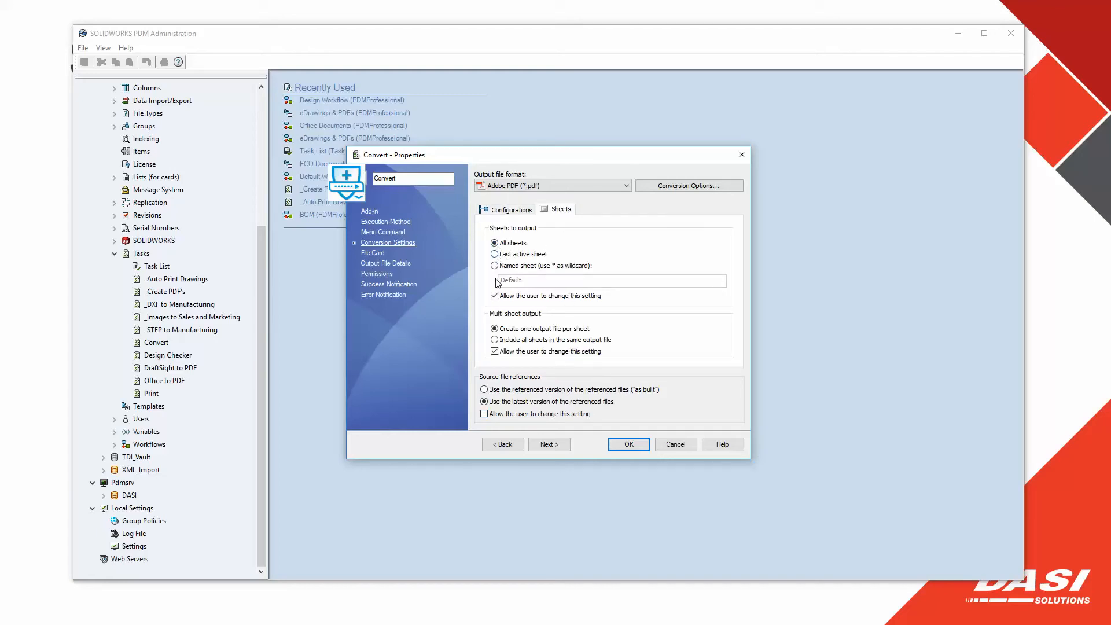
click(495, 296)
click(496, 352)
Step: Check the file card variable mapping and clear the default primary output path in the output file details
click(380, 255)
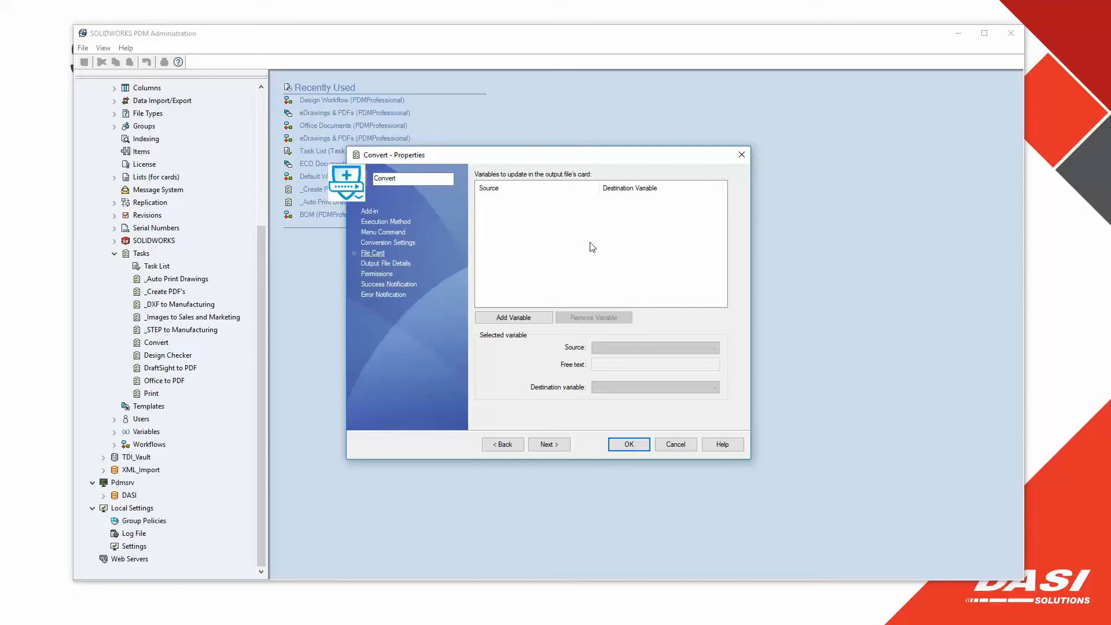
click(404, 264)
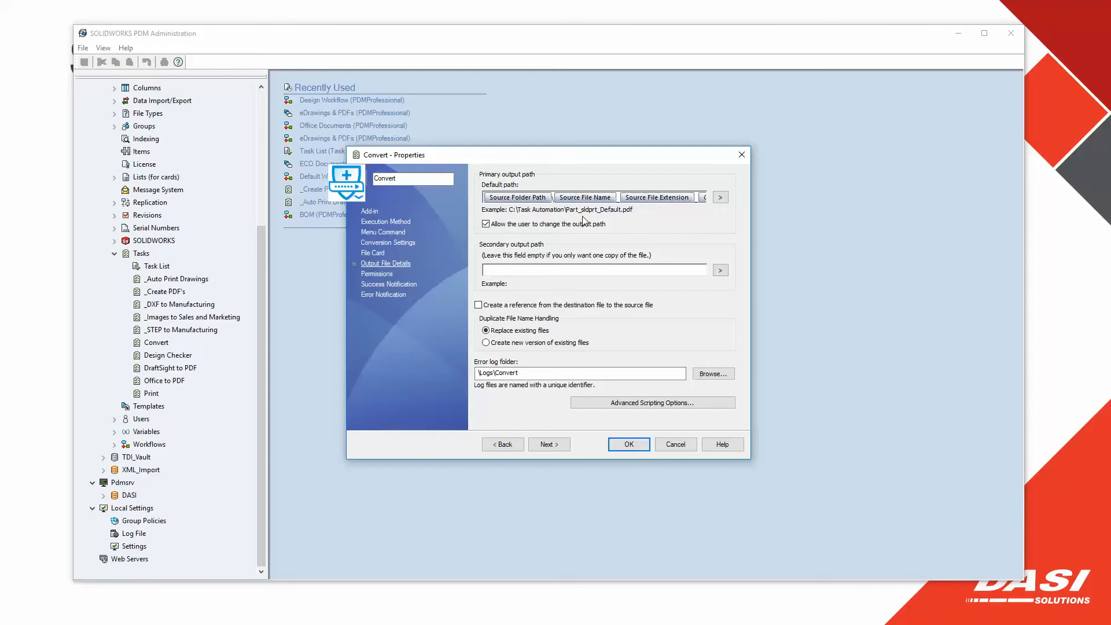
click(490, 197)
key(Delete)
key(Delete)
key(Delete)
key(Delete)
key(Delete)
key(Delete)
key(Delete)
key(Delete)
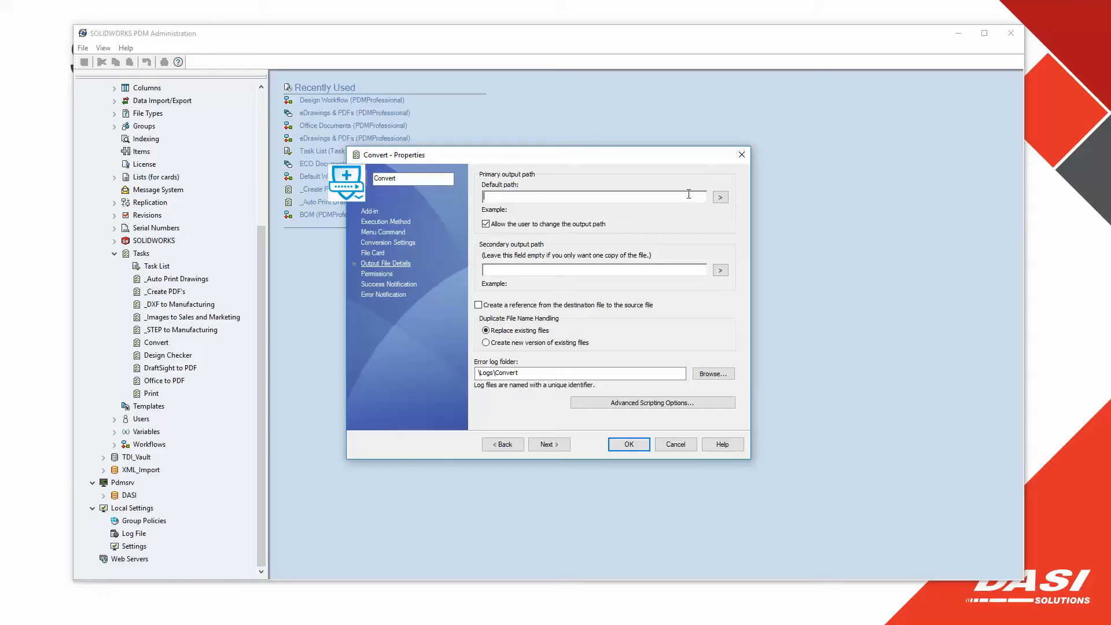
Step: Build the default output path as Vault Root Folder Path\Sales\Source File Name_Source File Extension and disallow users from changing it
click(720, 198)
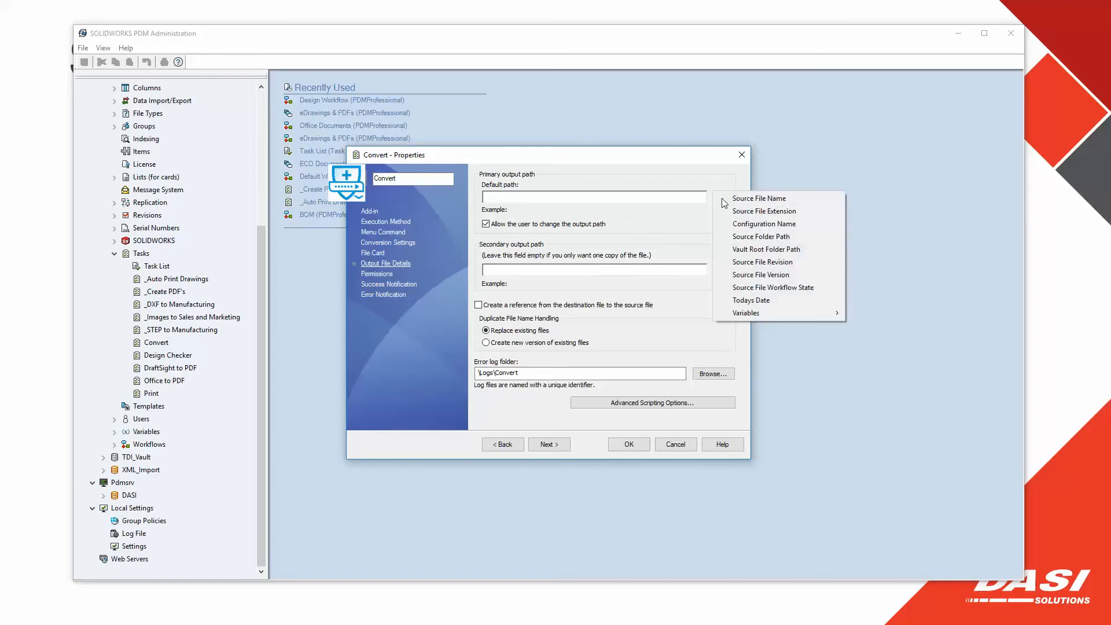
click(754, 250)
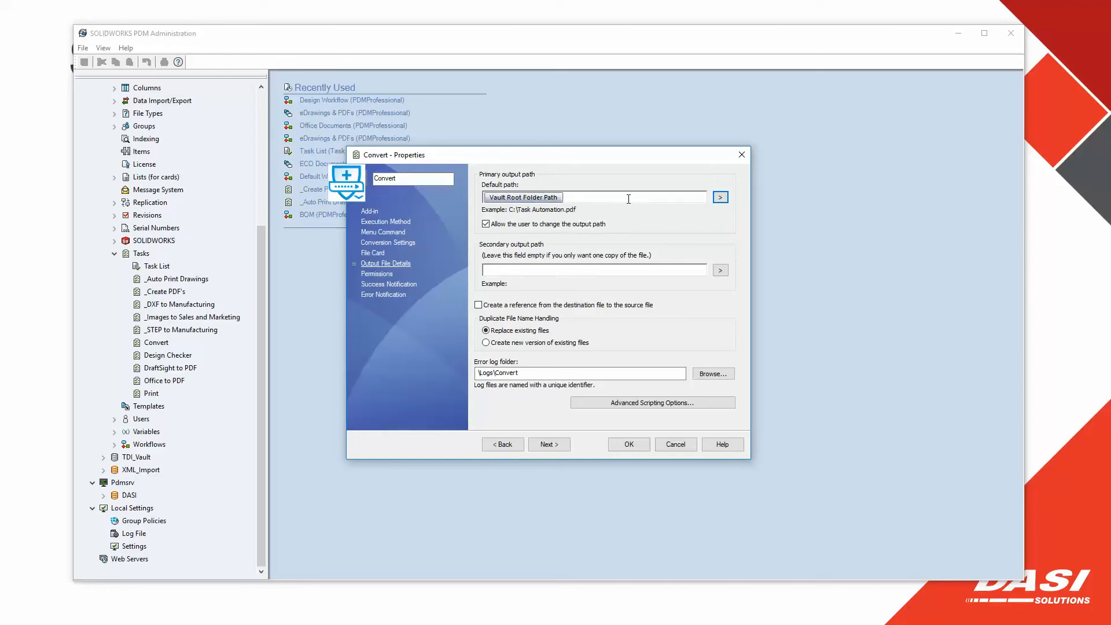
text(\Sales\)
click(720, 197)
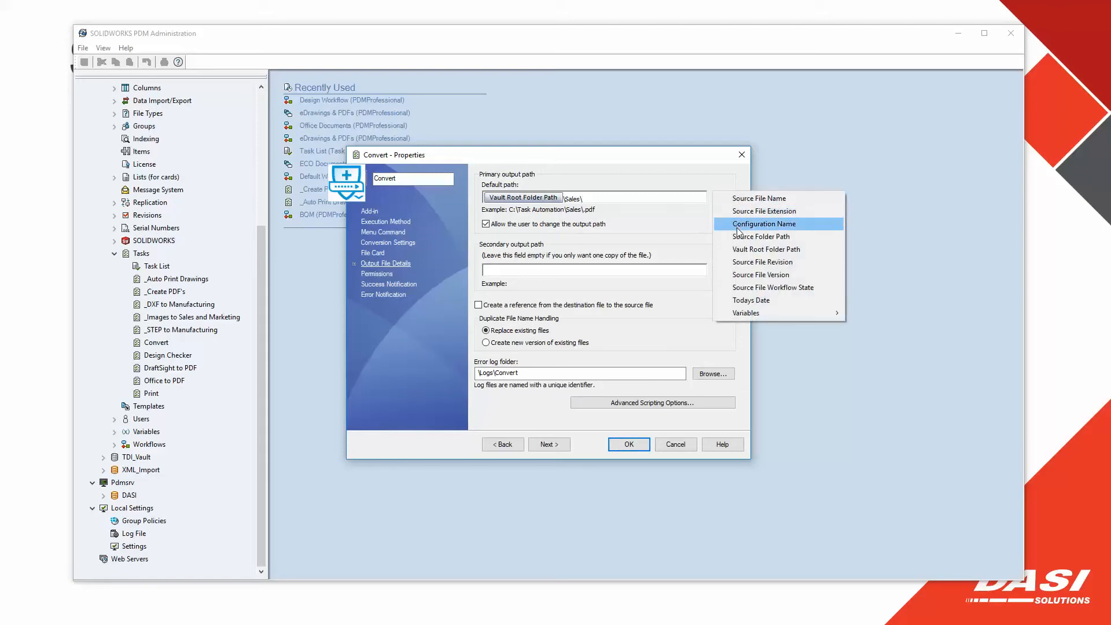
click(753, 199)
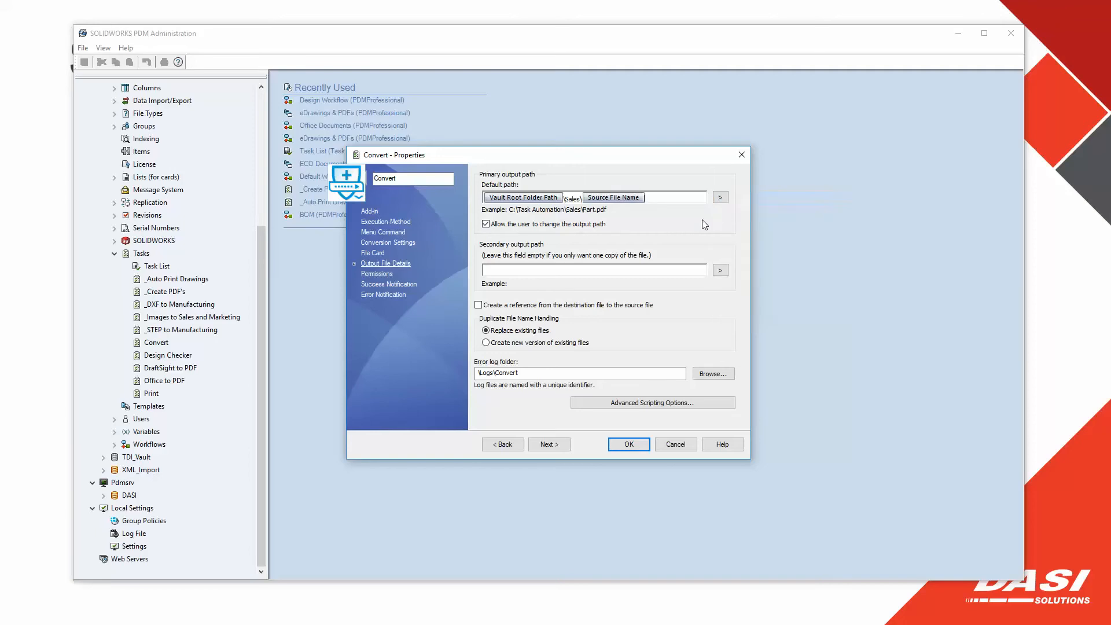
text(_)
click(720, 197)
click(738, 212)
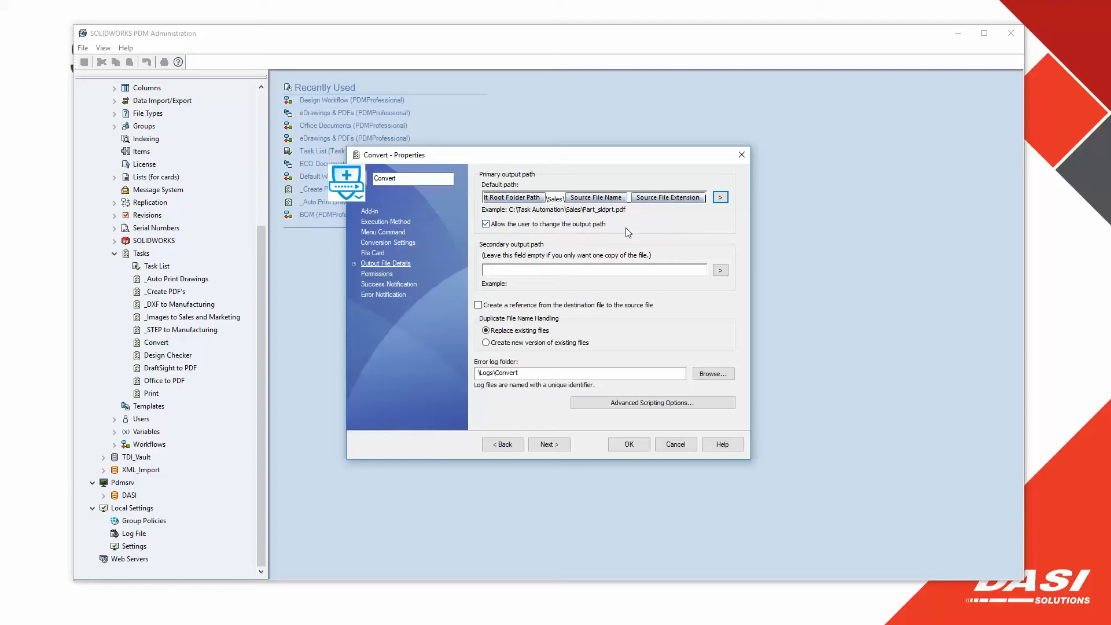
click(501, 225)
click(549, 271)
Step: Permit the Administrators, Engineering, Management, Manufacturing and Purchasing groups to start the Convert task
click(379, 275)
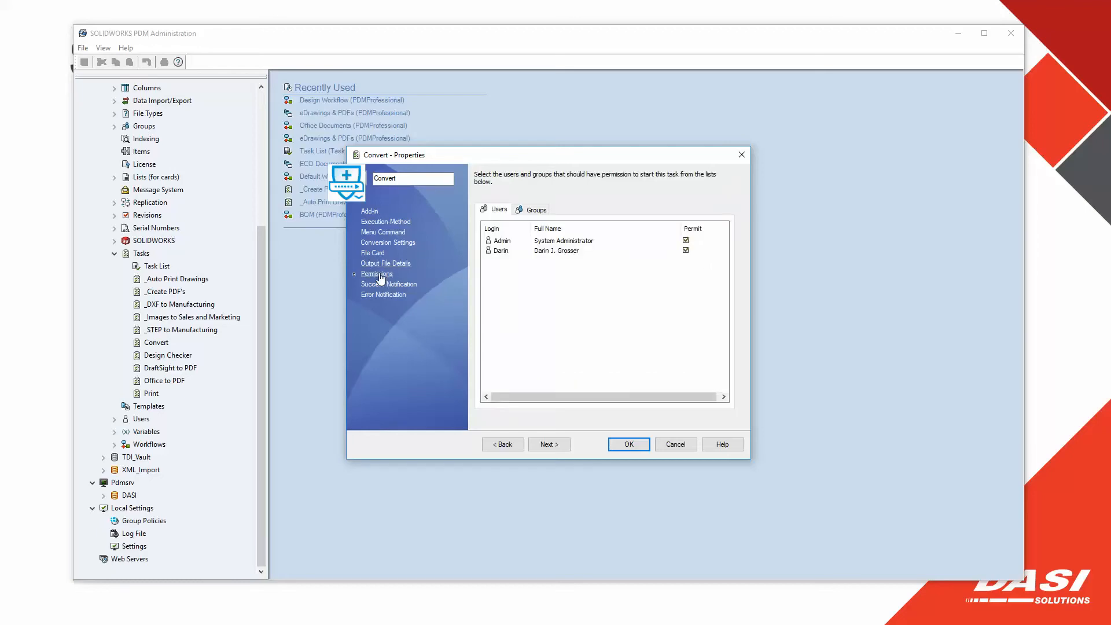
click(536, 209)
click(685, 240)
click(686, 250)
click(685, 260)
click(686, 270)
click(686, 280)
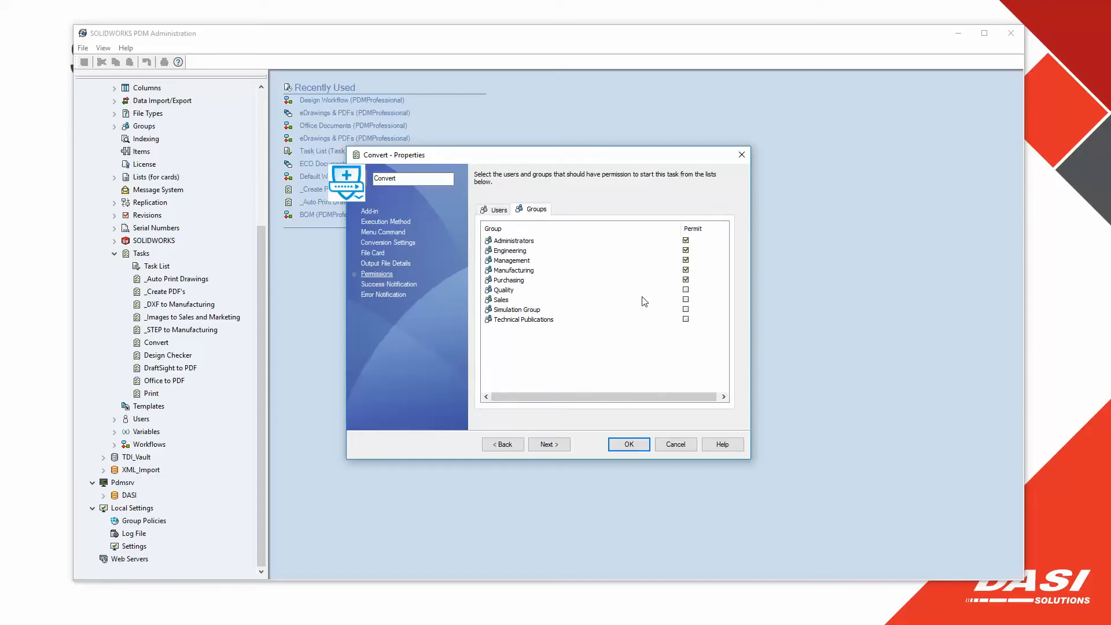
Step: Set the success notification's subject to SUCCESS and have it notify the user who launched the task
click(405, 285)
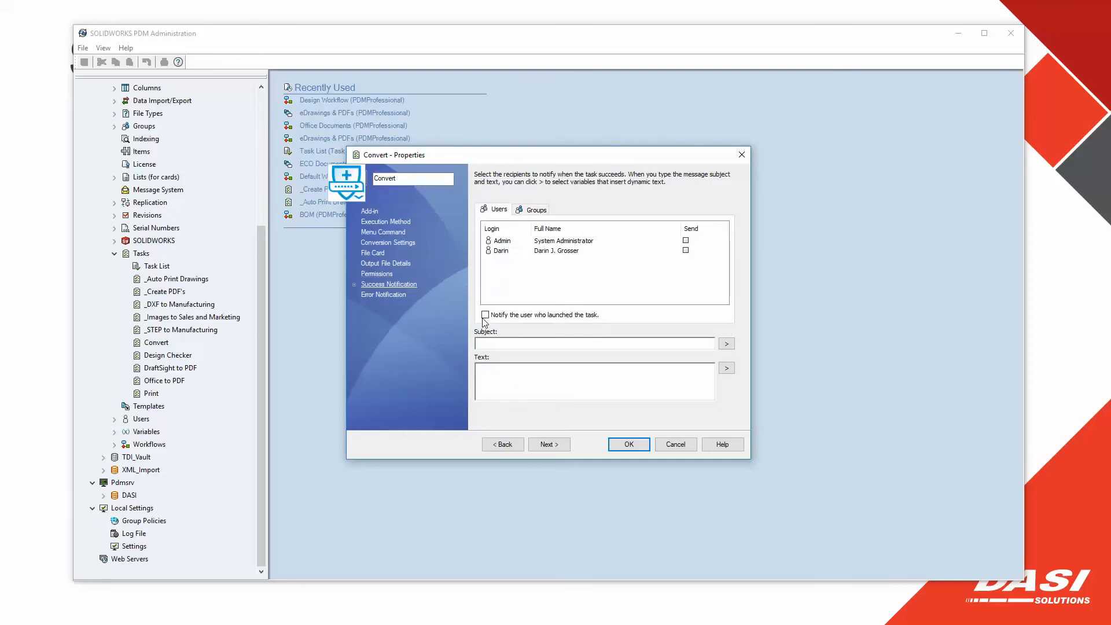
click(504, 343)
text(SUCCESS)
click(486, 315)
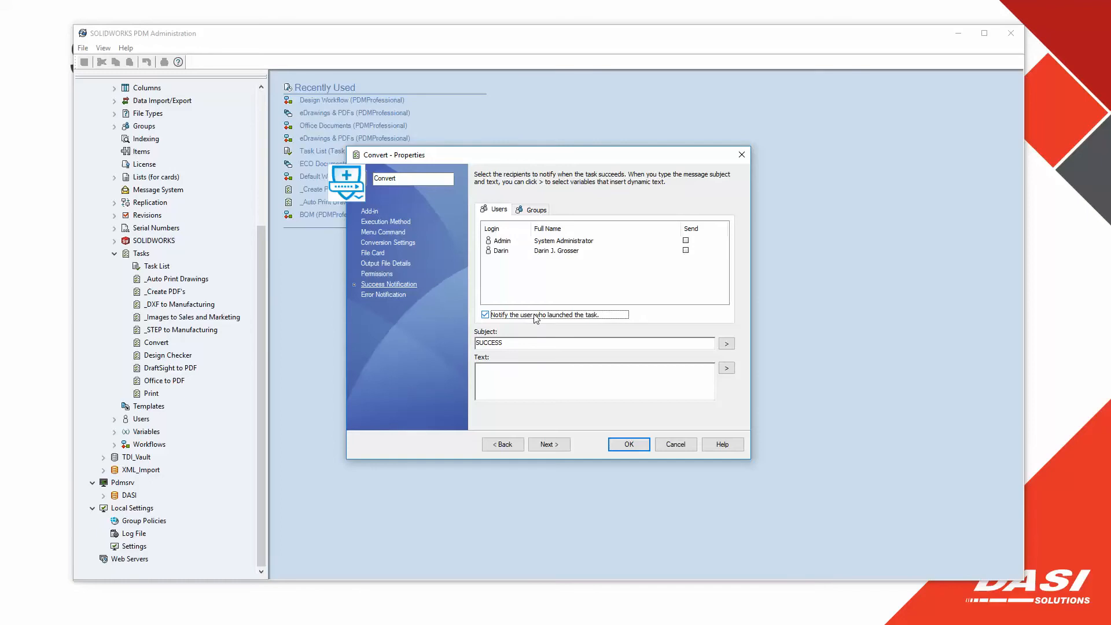
Step: Set the Convert task's error notification to go to the Admin login with the subject OPPS!!
click(382, 294)
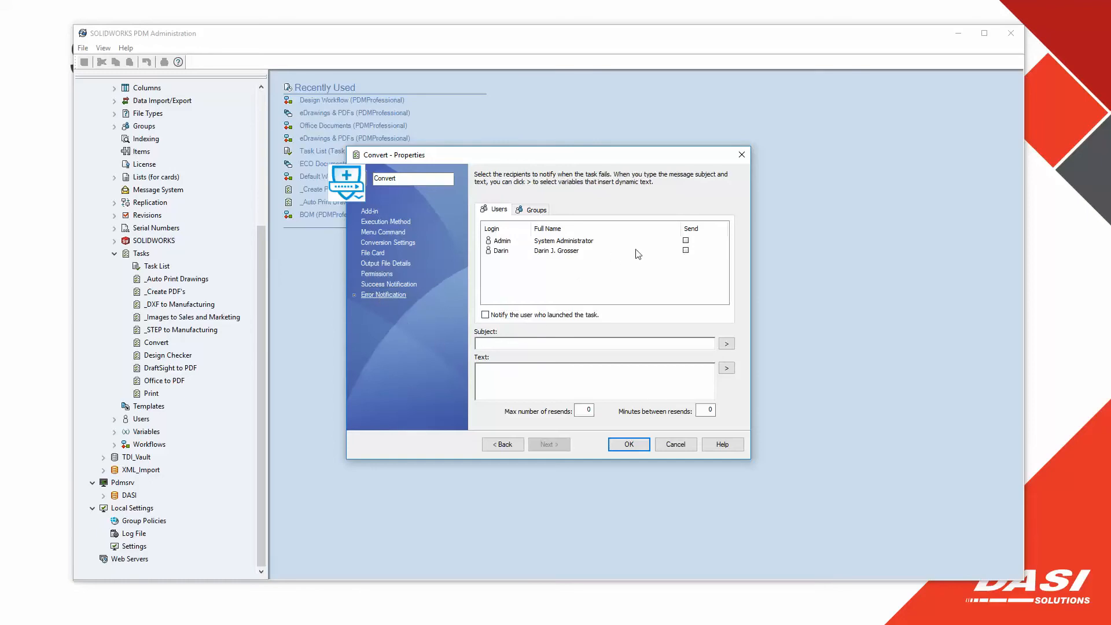
click(685, 240)
click(532, 342)
text(OPPS)
Step: Fill the error notification text with the Host Computer, Current Date, Current Time, Initiated By and Executed As variables
click(726, 368)
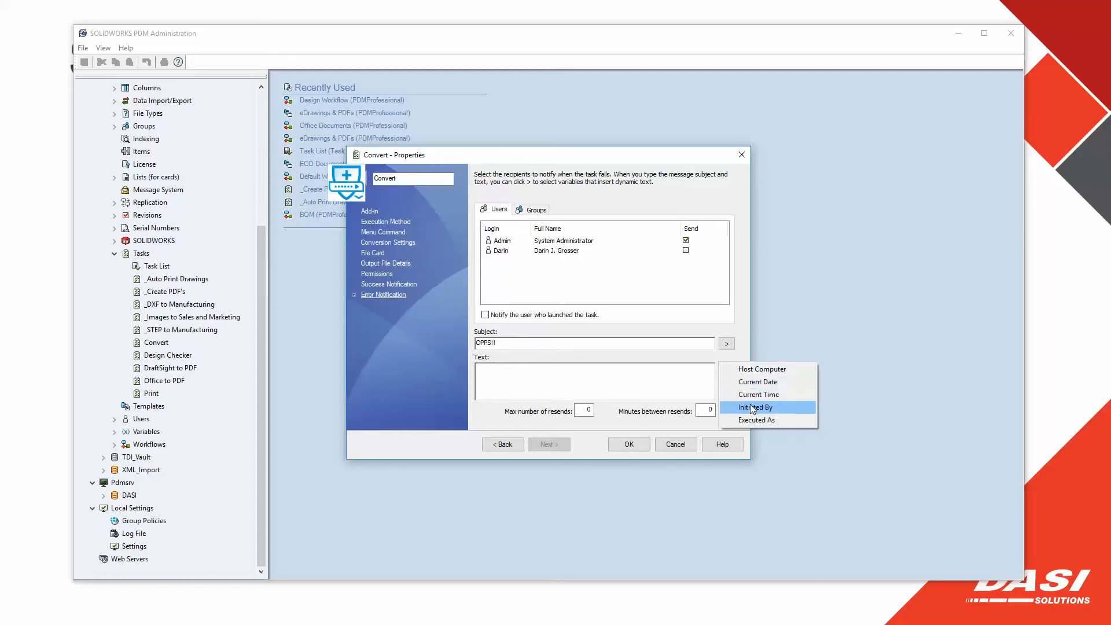
click(755, 371)
click(726, 368)
click(755, 382)
click(726, 368)
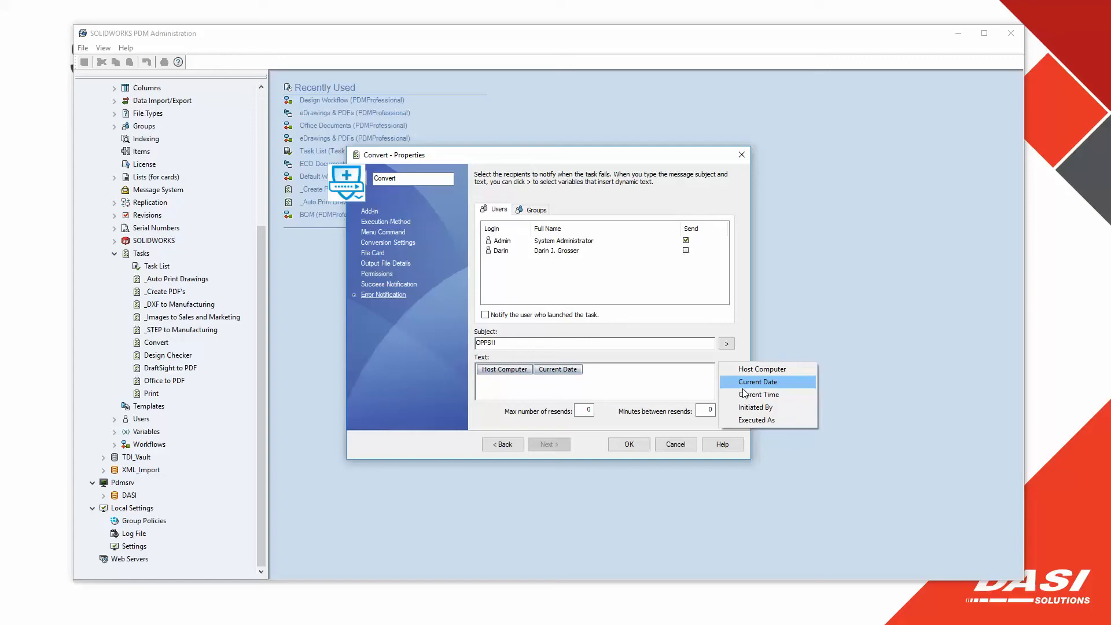
click(756, 394)
click(726, 368)
click(754, 407)
click(726, 368)
click(748, 419)
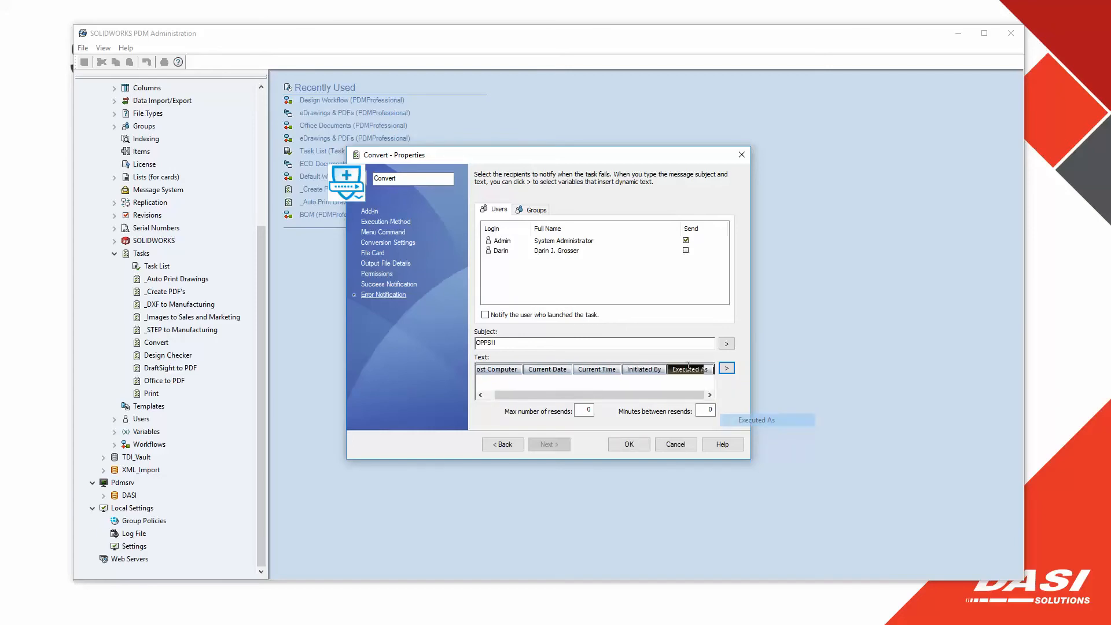
Step: Rename the Convert task as NEW Convert and save its properties
click(374, 178)
text(NEW)
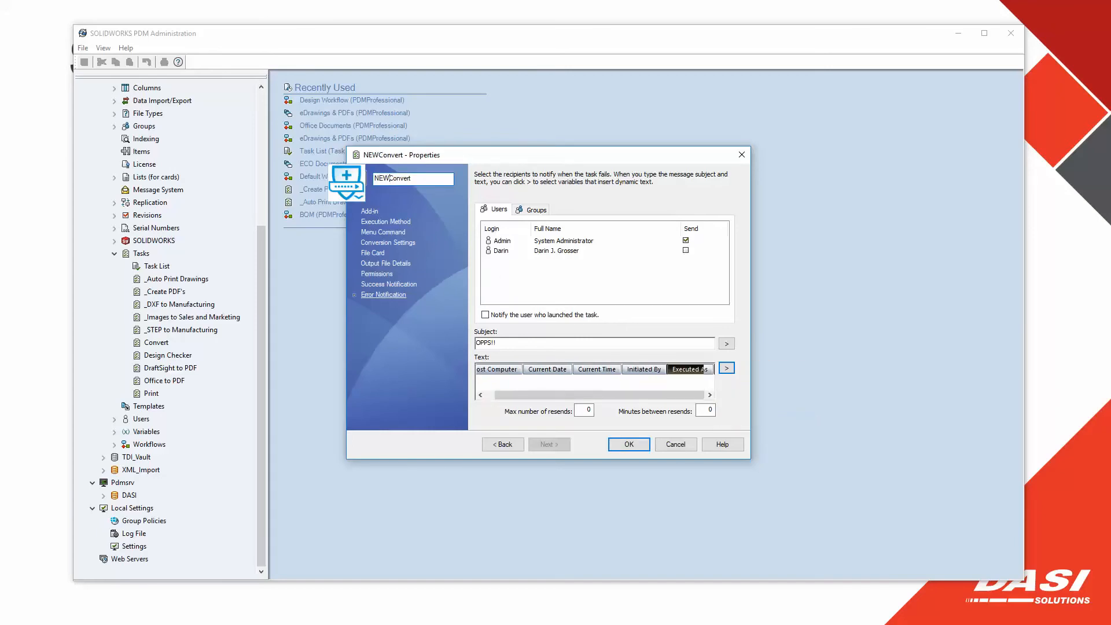
click(628, 444)
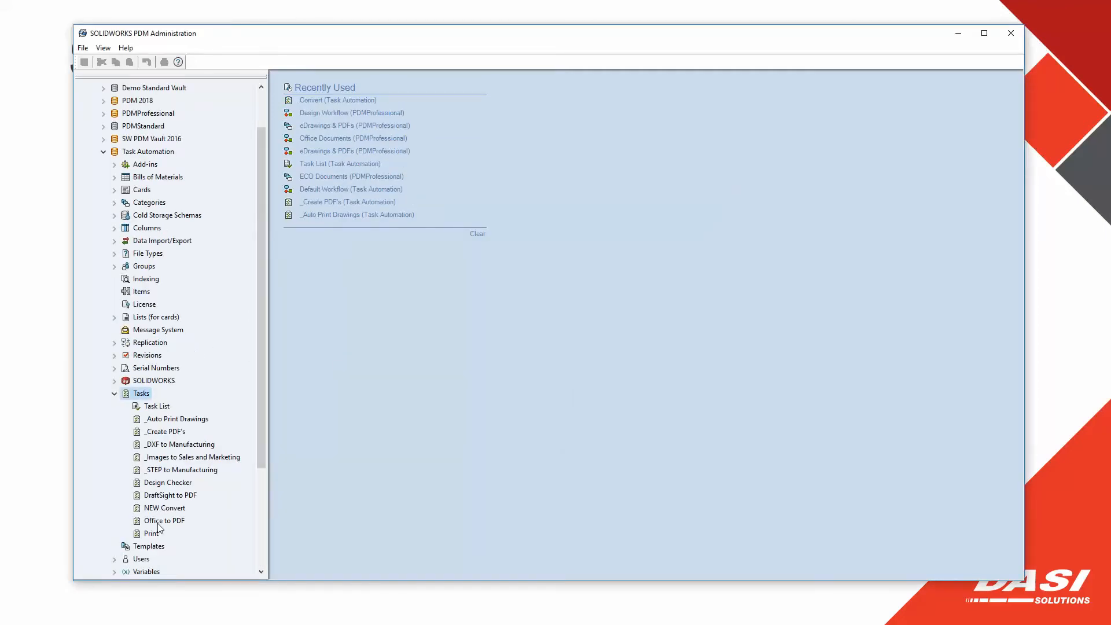
Step: Review the _Images to Sales and Marketing task's conversion settings, output file details, and success and error notifications
scroll(262, 442, down, 3)
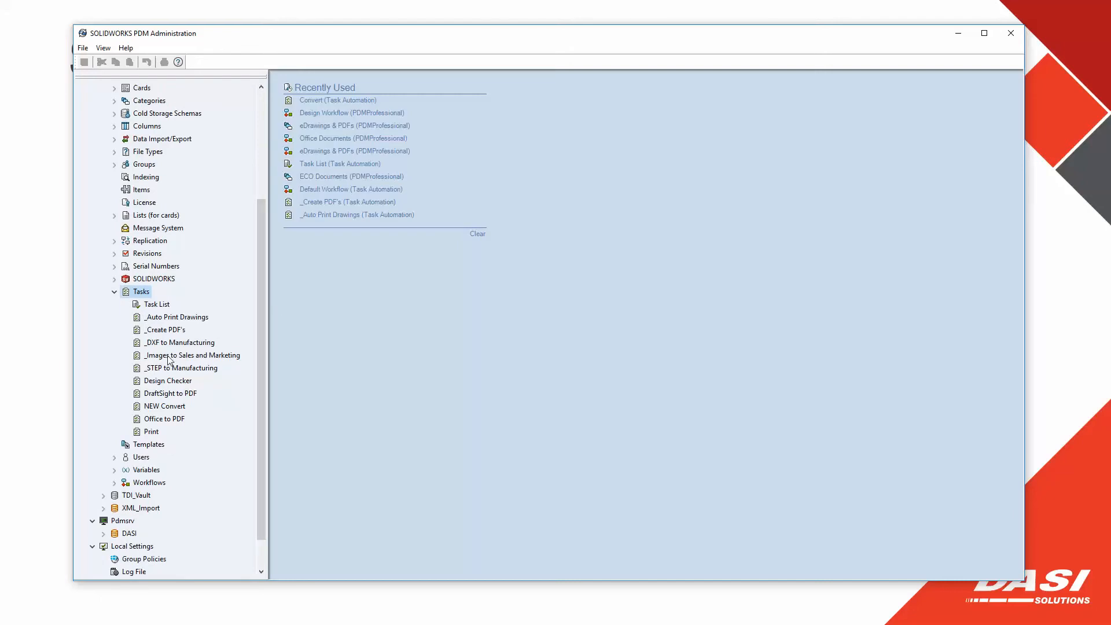
click(186, 357)
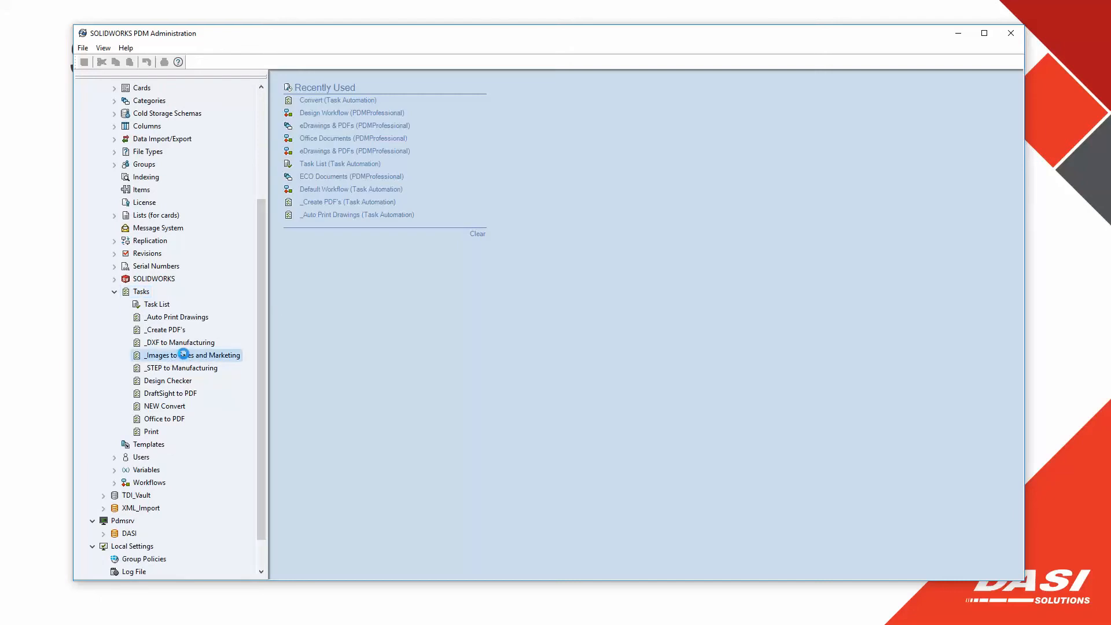
double_click(186, 357)
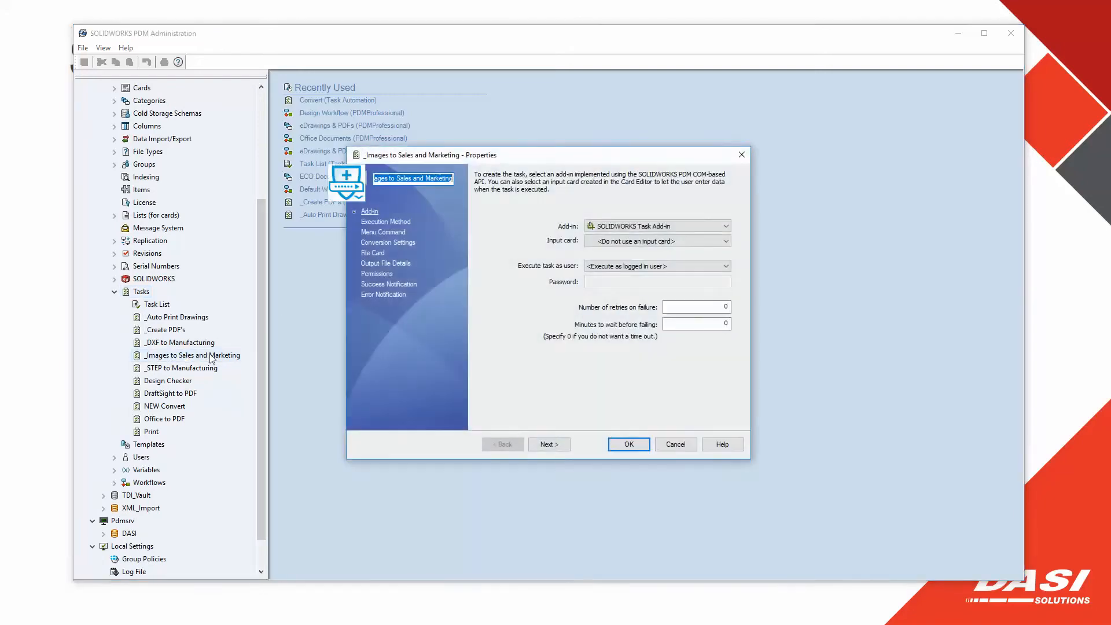
click(396, 243)
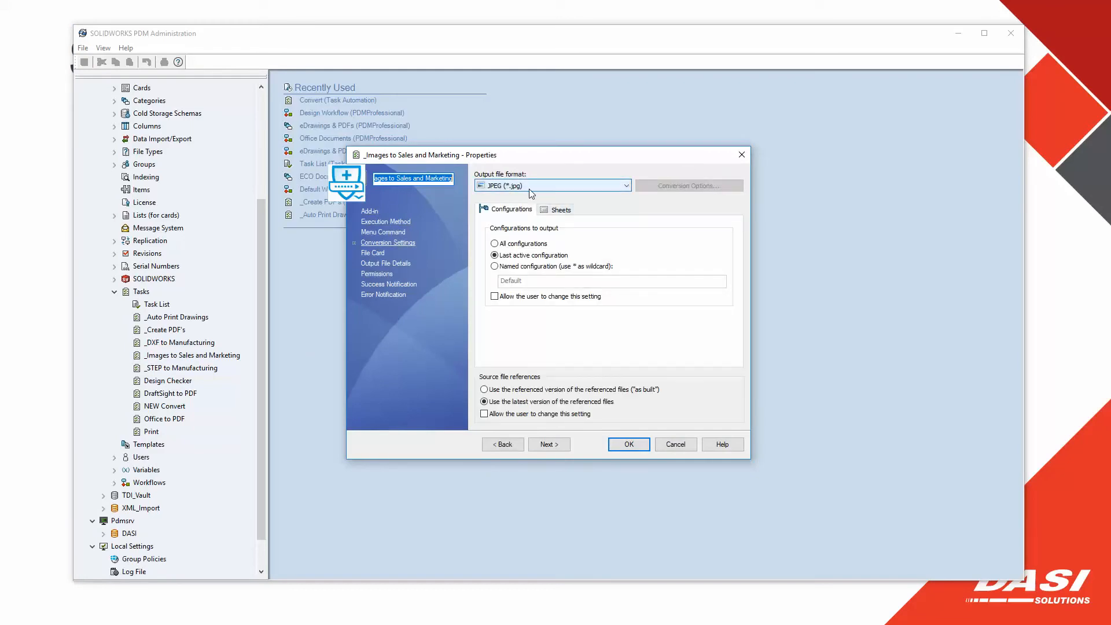
click(398, 264)
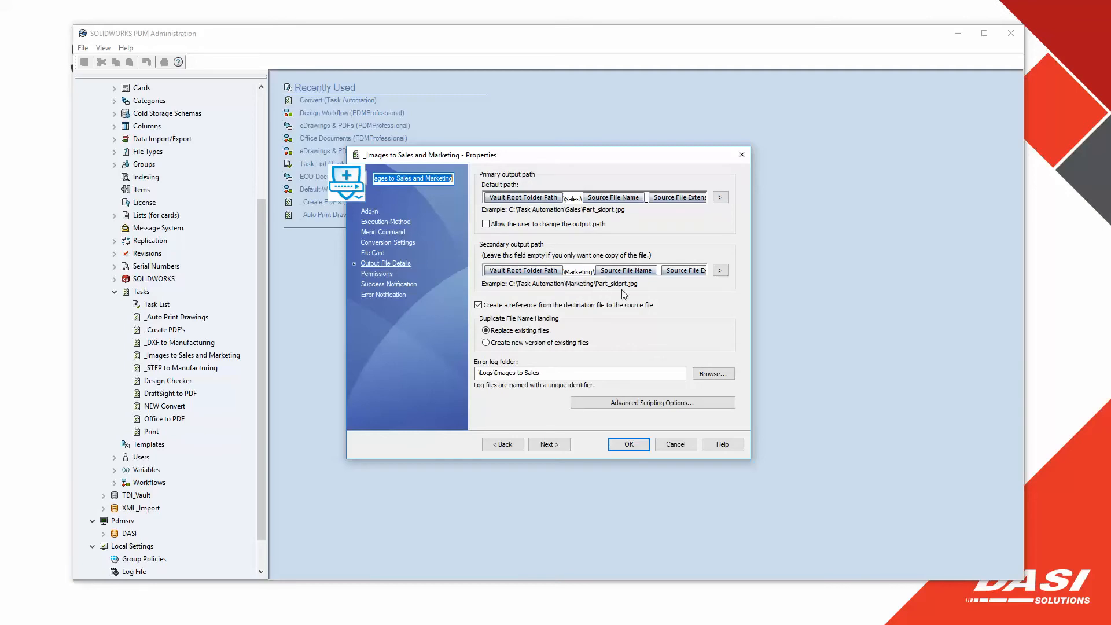
click(412, 285)
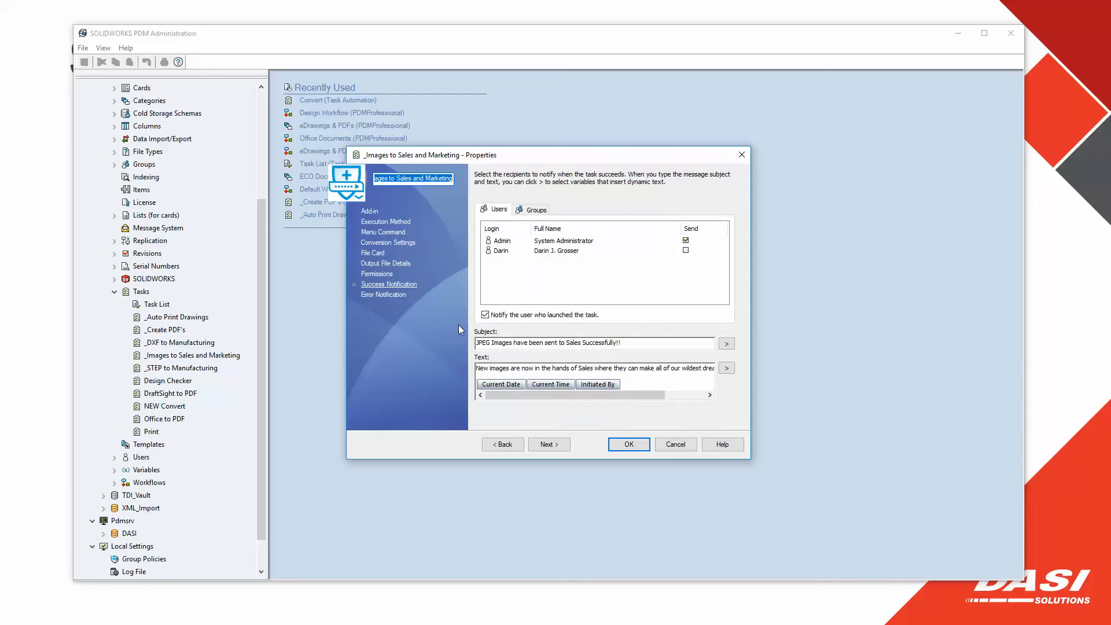
click(397, 296)
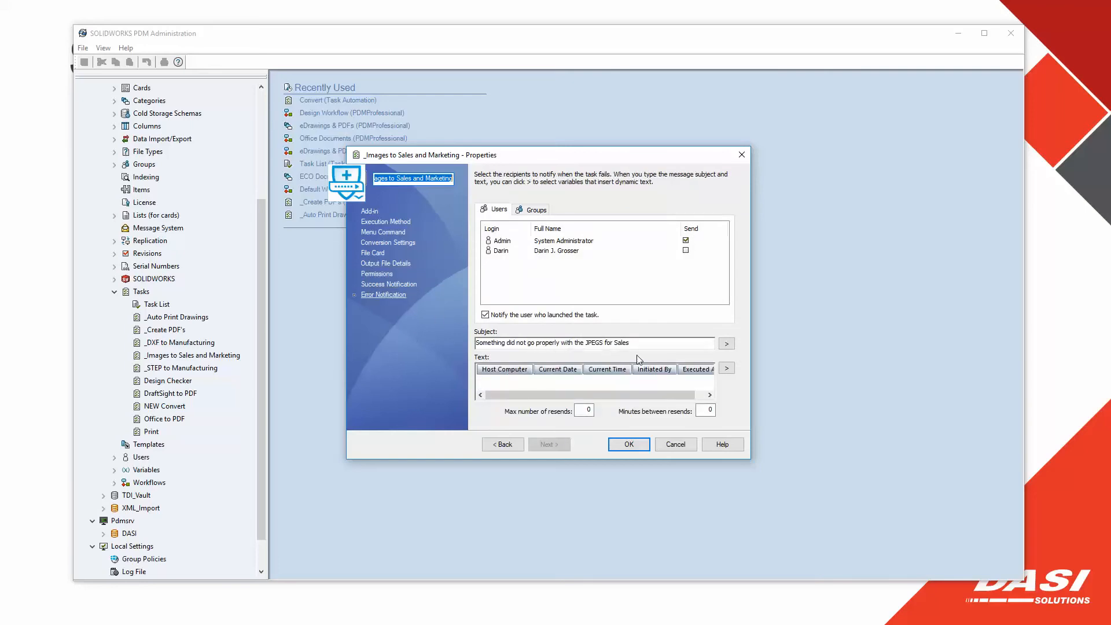
click(629, 445)
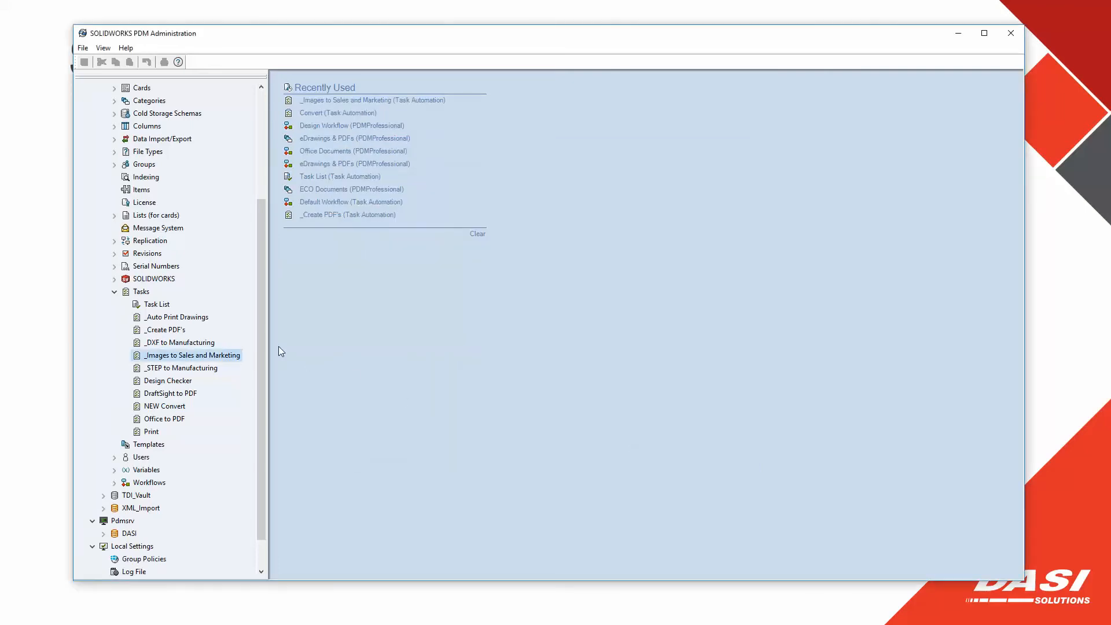
Step: Review the _Auto Print Drawings task's printer, paper size, margins, files, permissions and notification settings without changing them
double_click(175, 317)
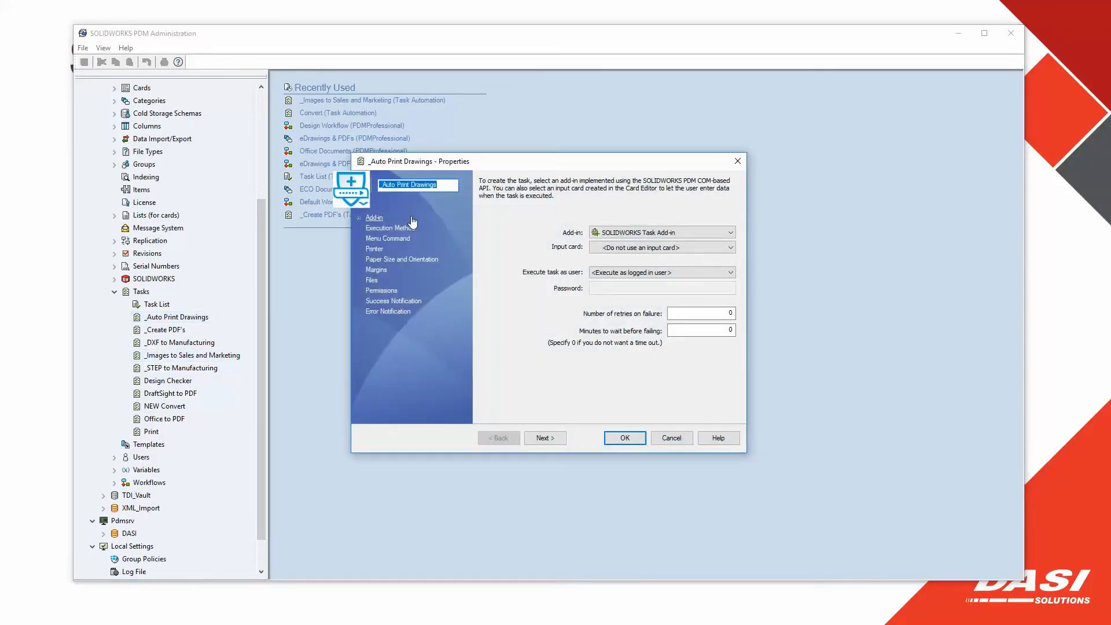
click(376, 250)
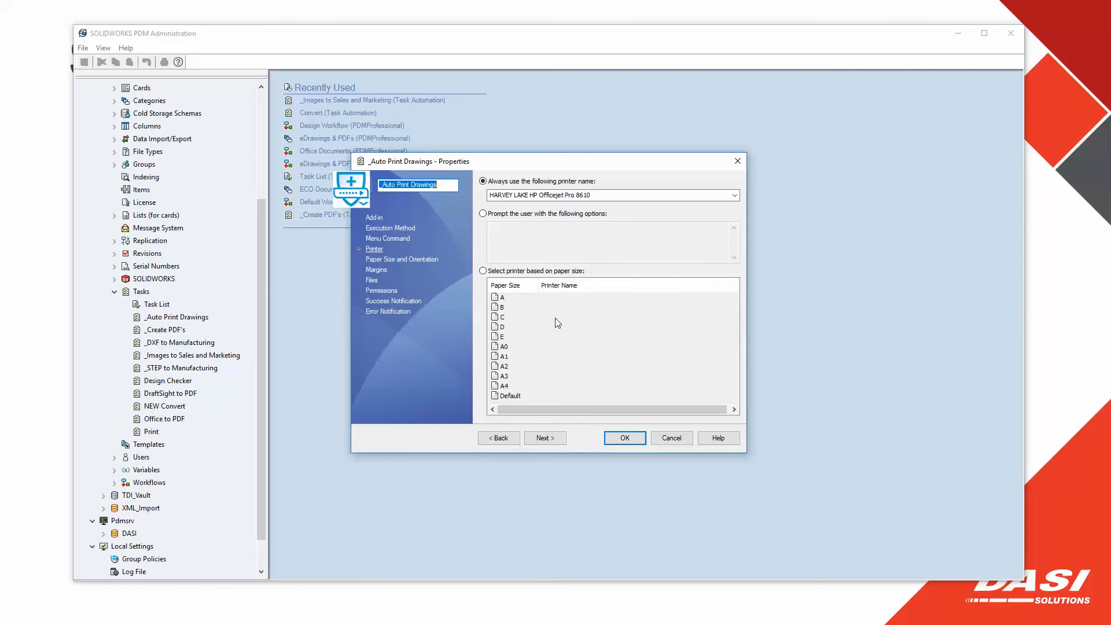
click(412, 261)
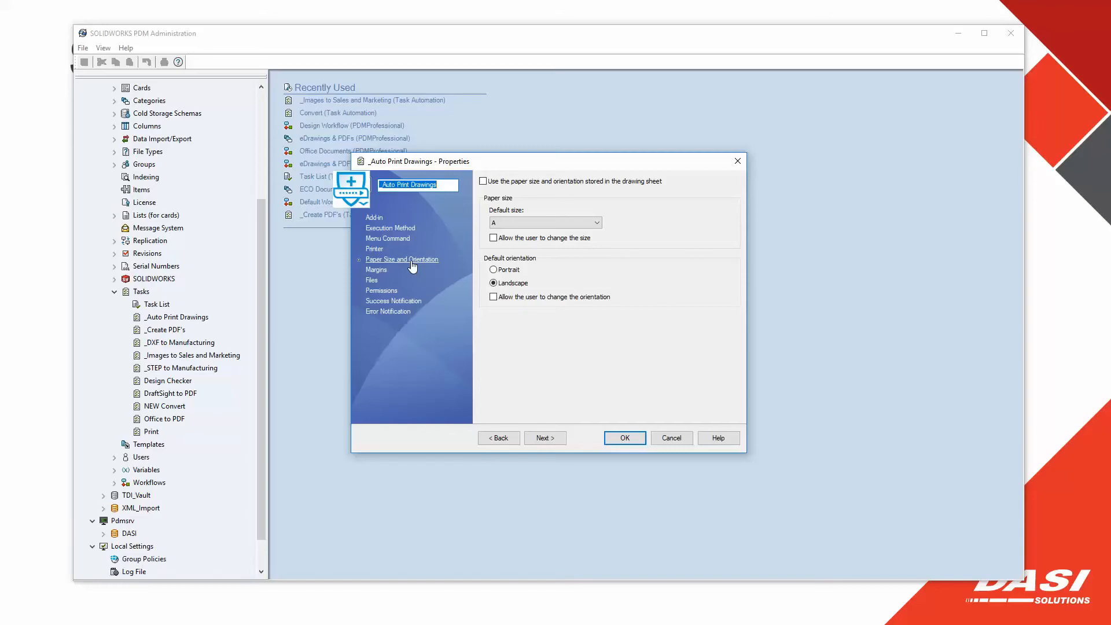
click(378, 270)
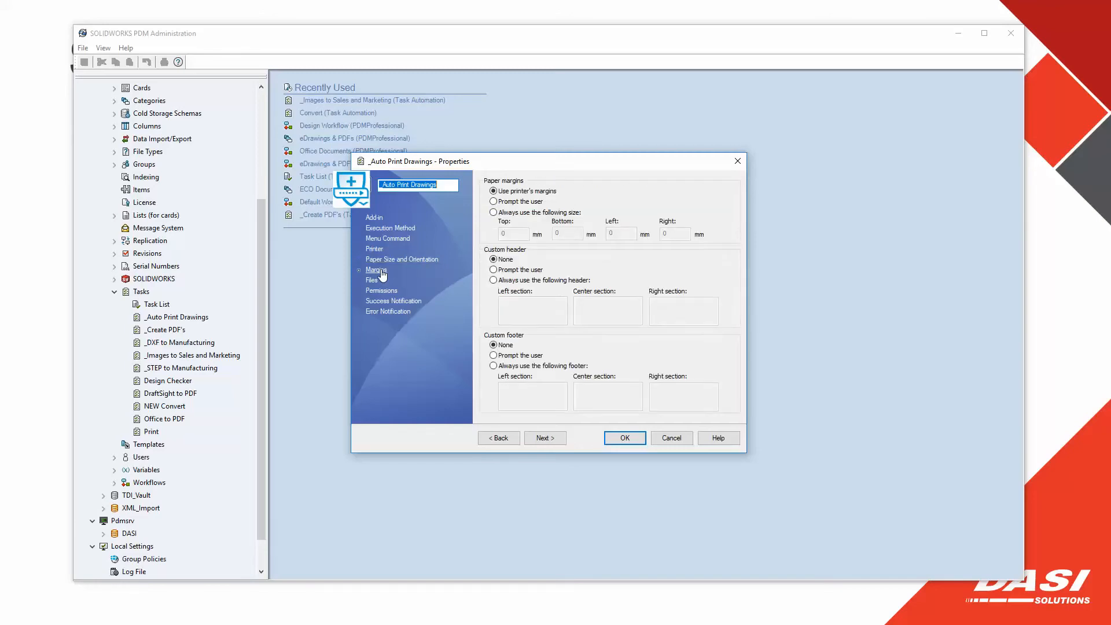
click(374, 281)
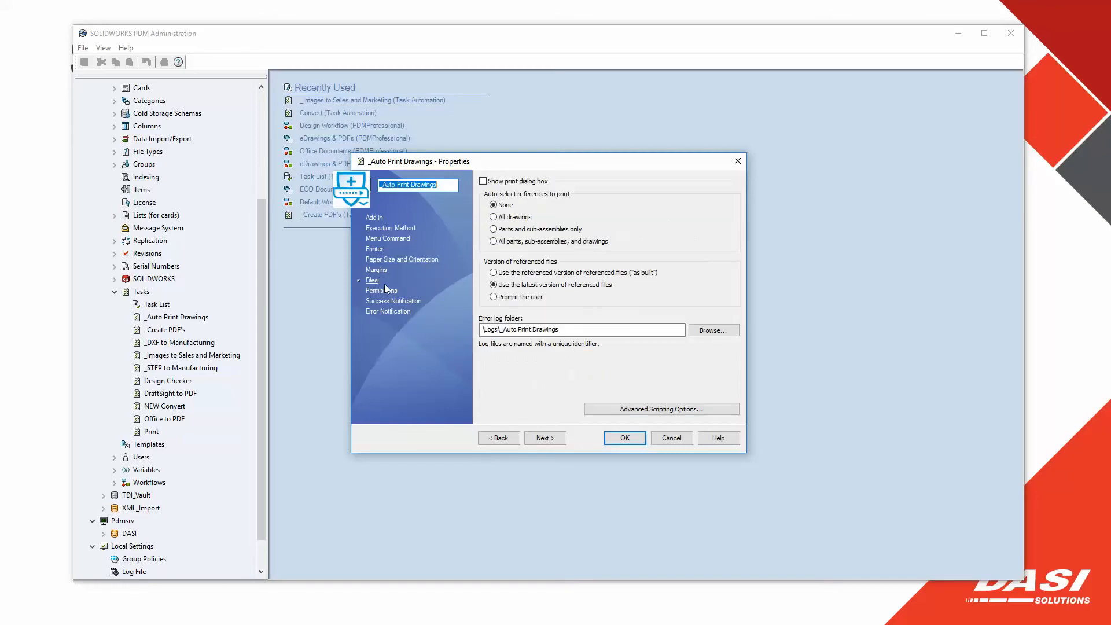
click(387, 289)
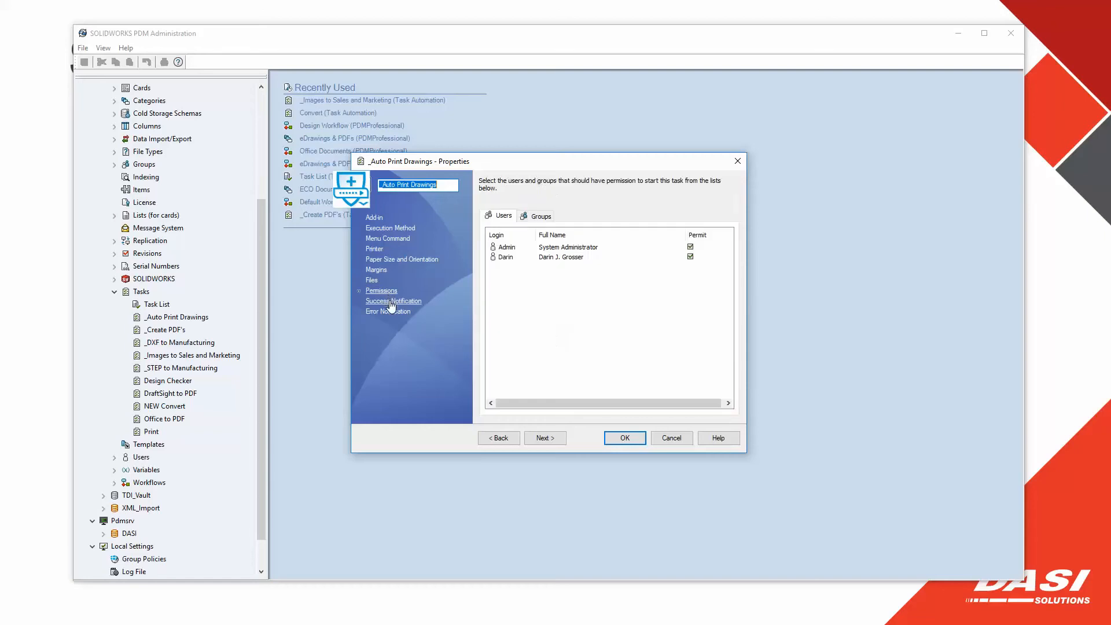
click(392, 303)
click(396, 313)
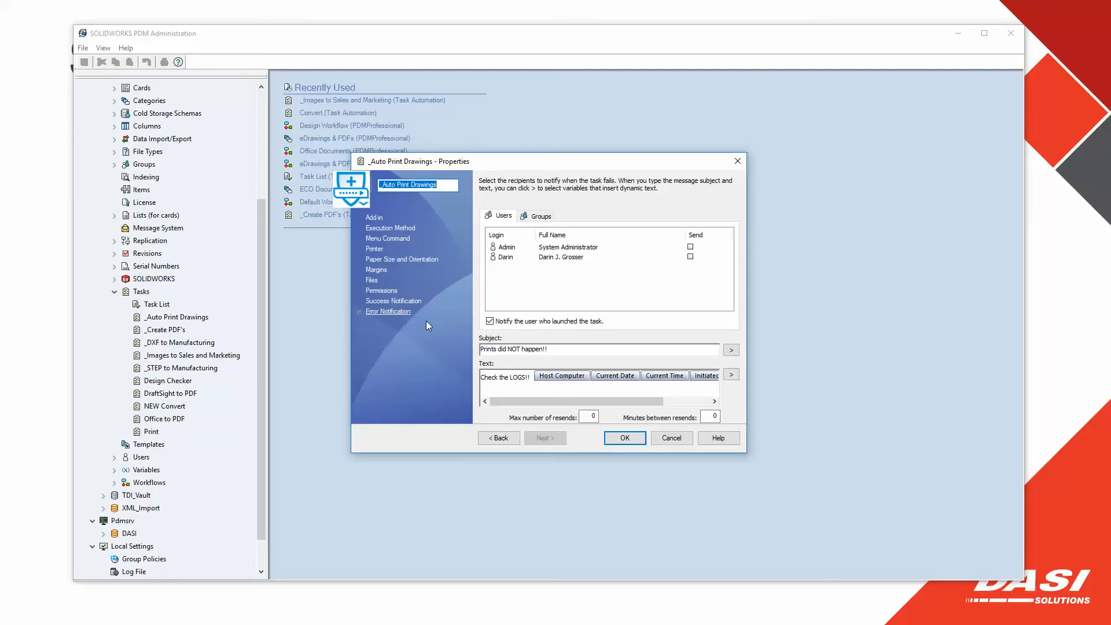
click(672, 438)
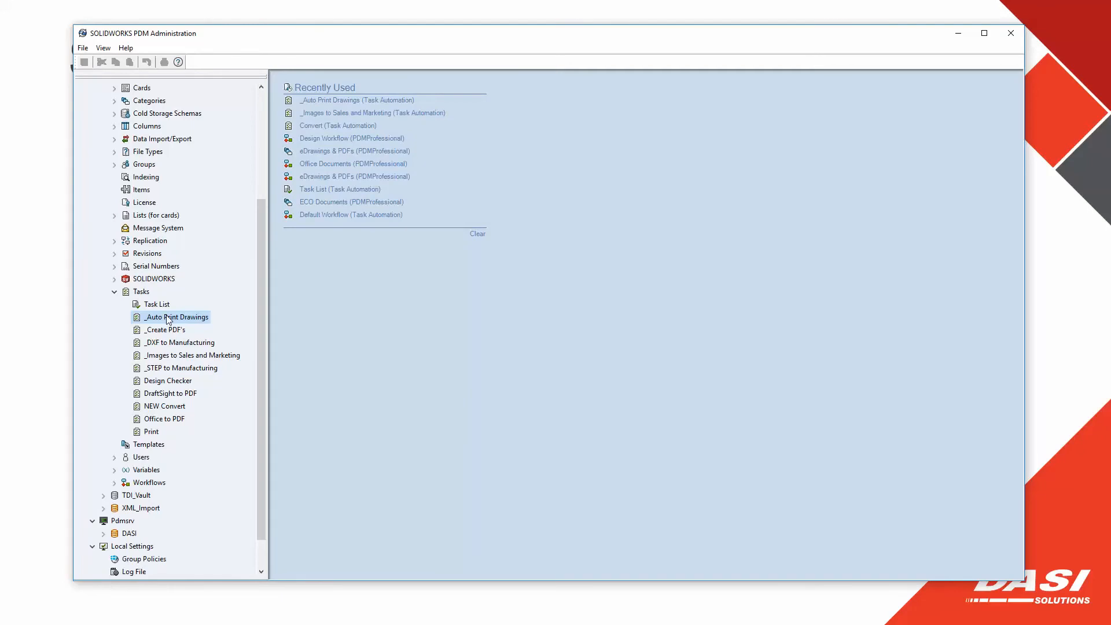
Step: Open the properties of the Passed Approval transition in the Task Automation vault's Default Workflow
click(114, 292)
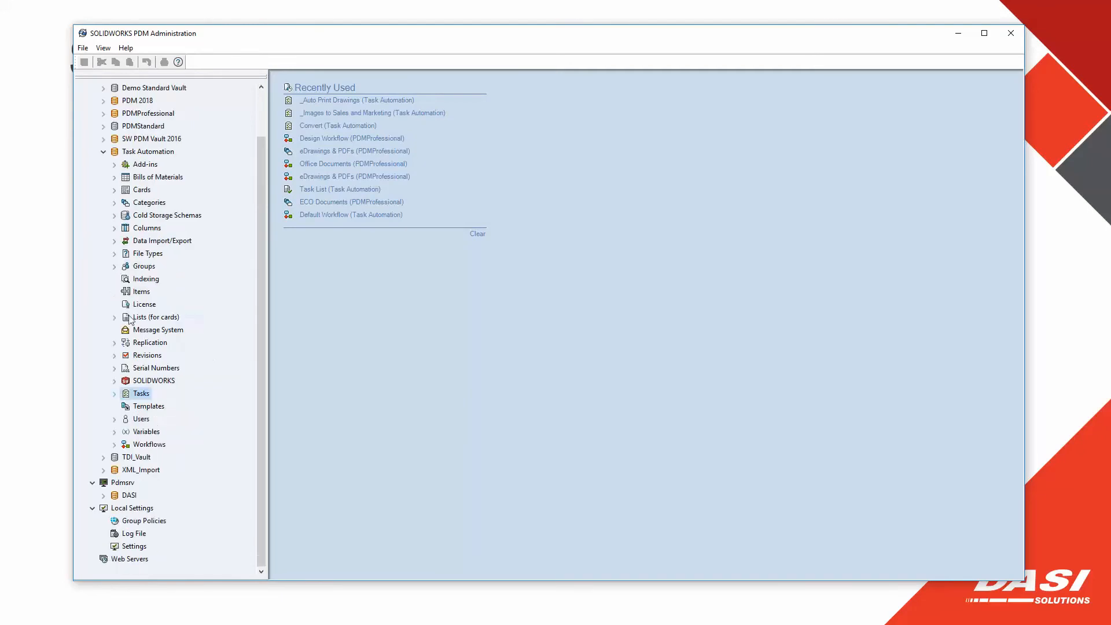
double_click(141, 446)
double_click(166, 458)
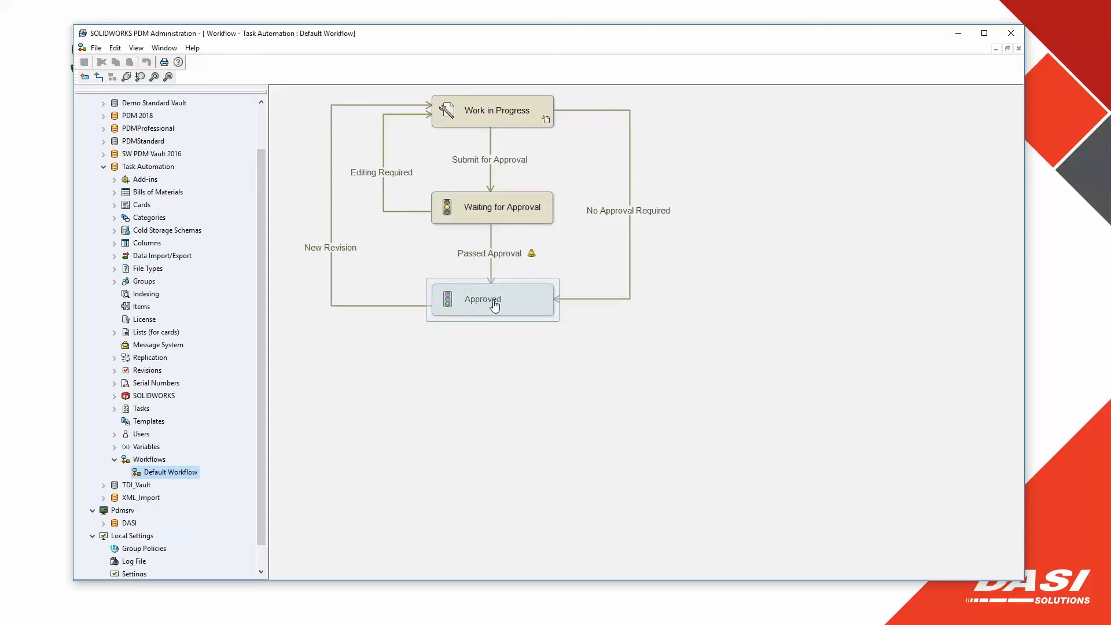
double_click(500, 255)
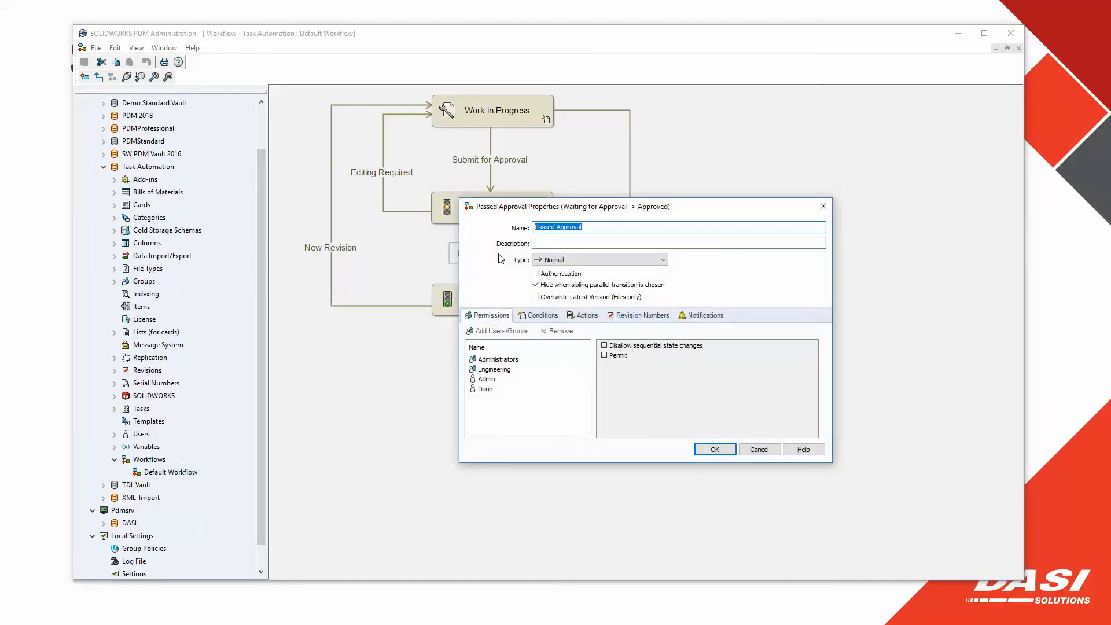
Step: Check the Passed Approval transition permissions of each listed group and user
click(495, 361)
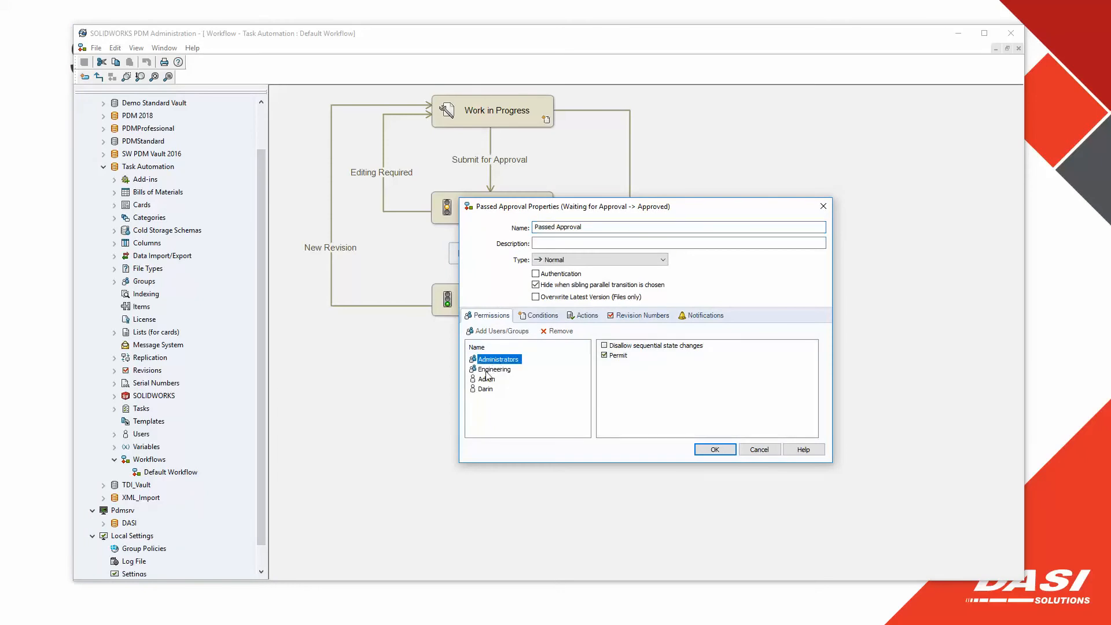
click(487, 372)
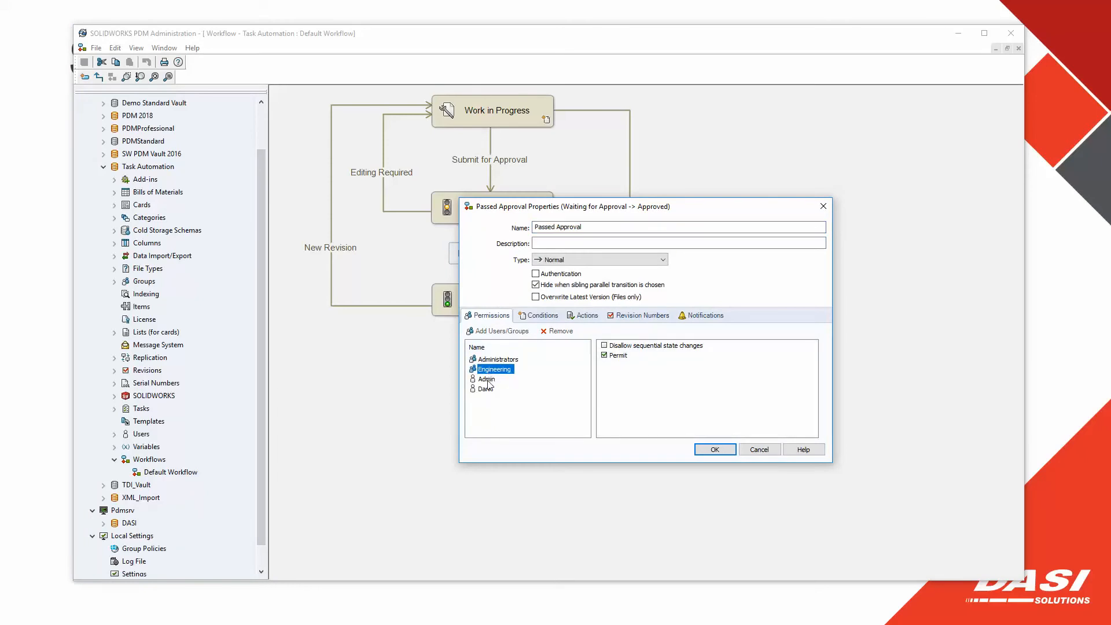
click(487, 381)
click(485, 392)
click(488, 381)
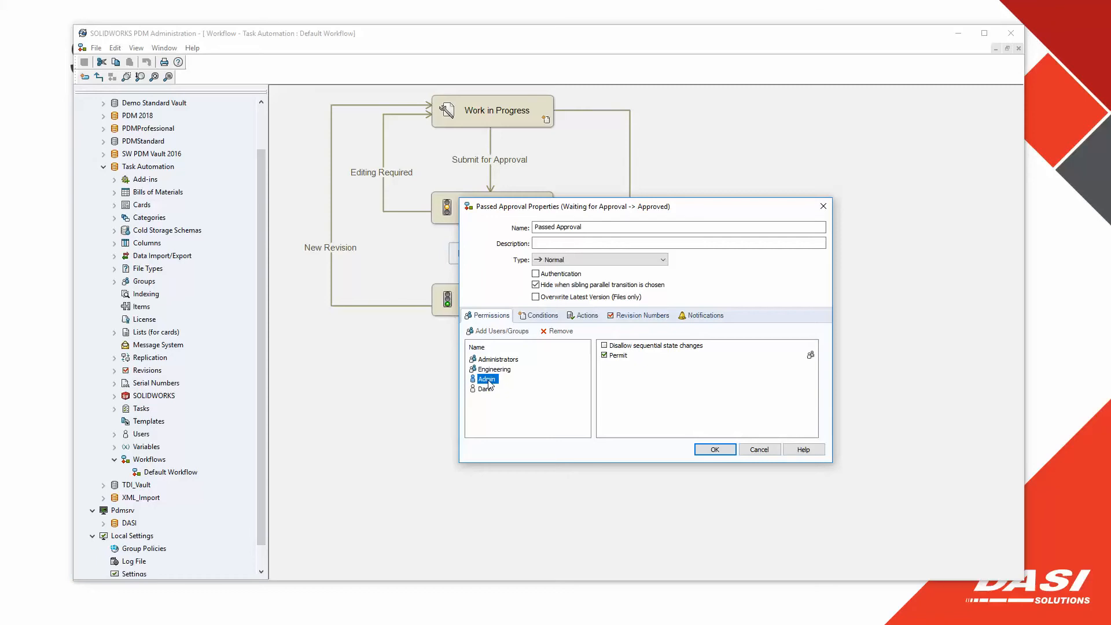
Step: Add an Execute task action named New Convert Task to the Passed Approval transition, running the NEW Convert task for files
click(586, 316)
drag(653, 207, 558, 122)
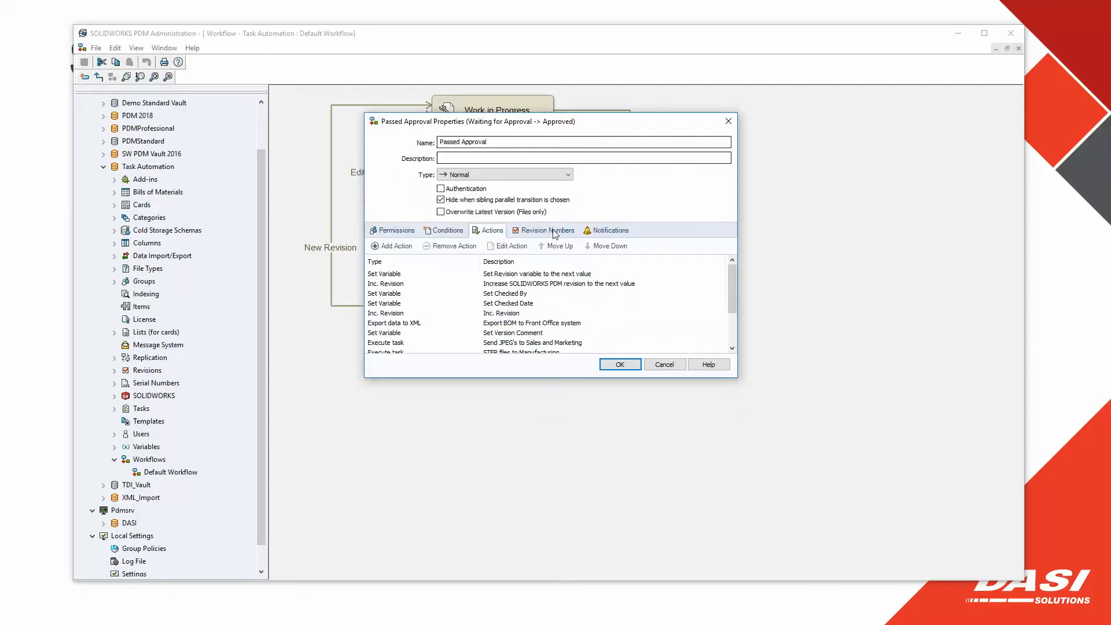
drag(555, 378, 554, 496)
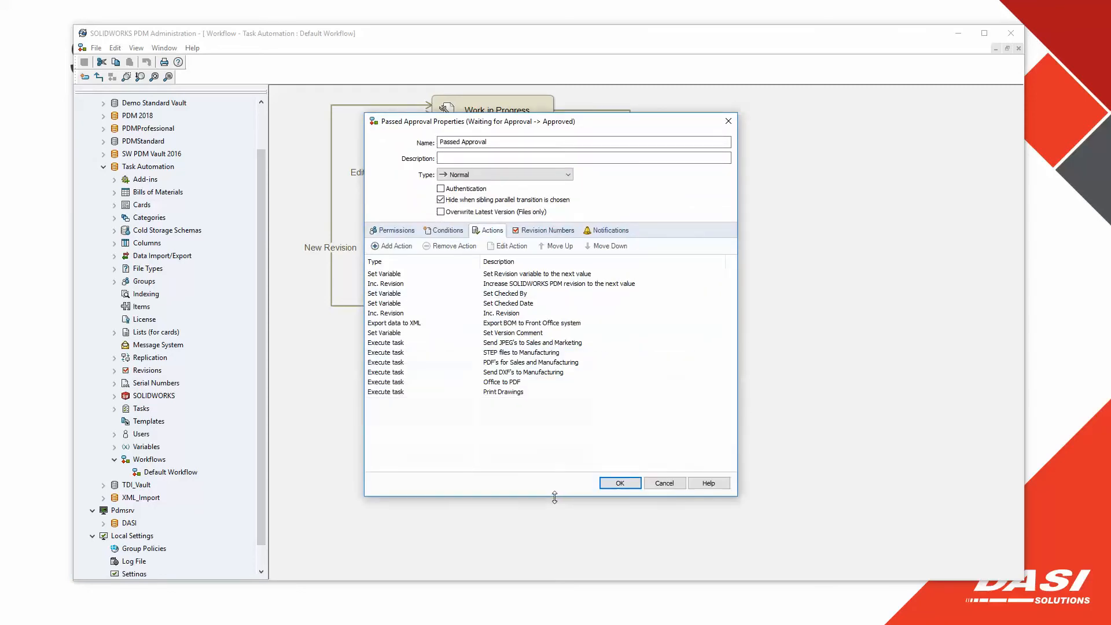
click(399, 247)
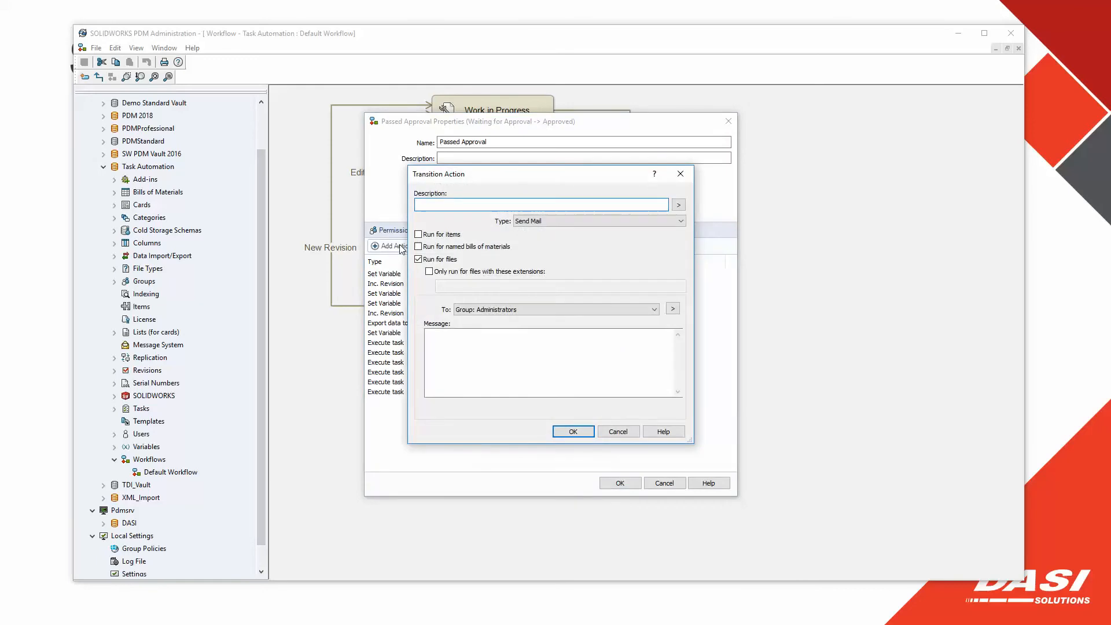
click(561, 221)
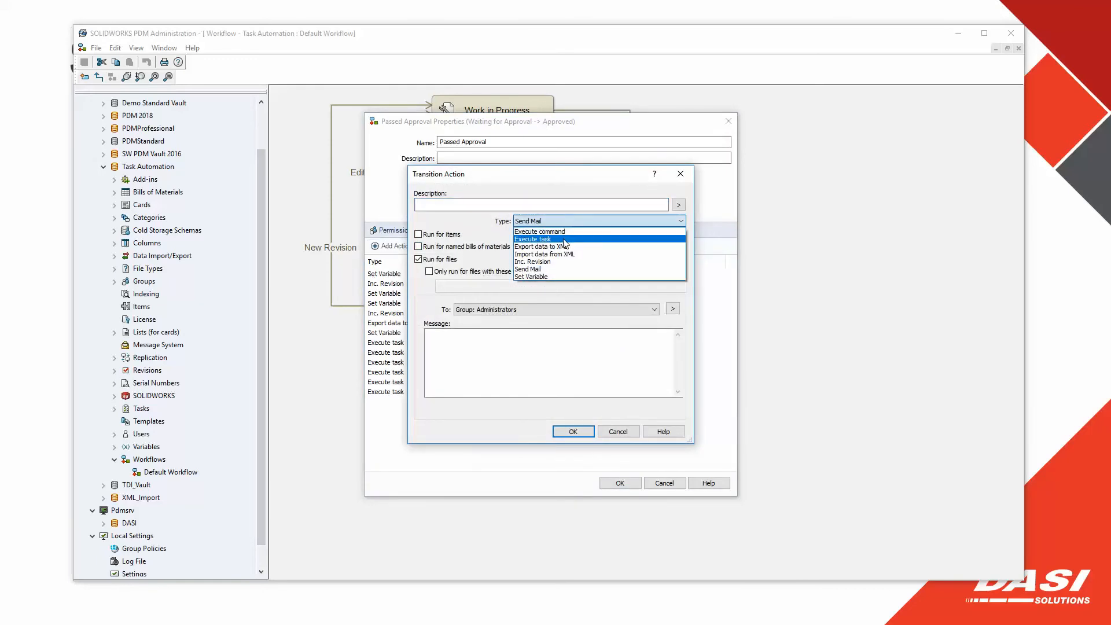
click(563, 239)
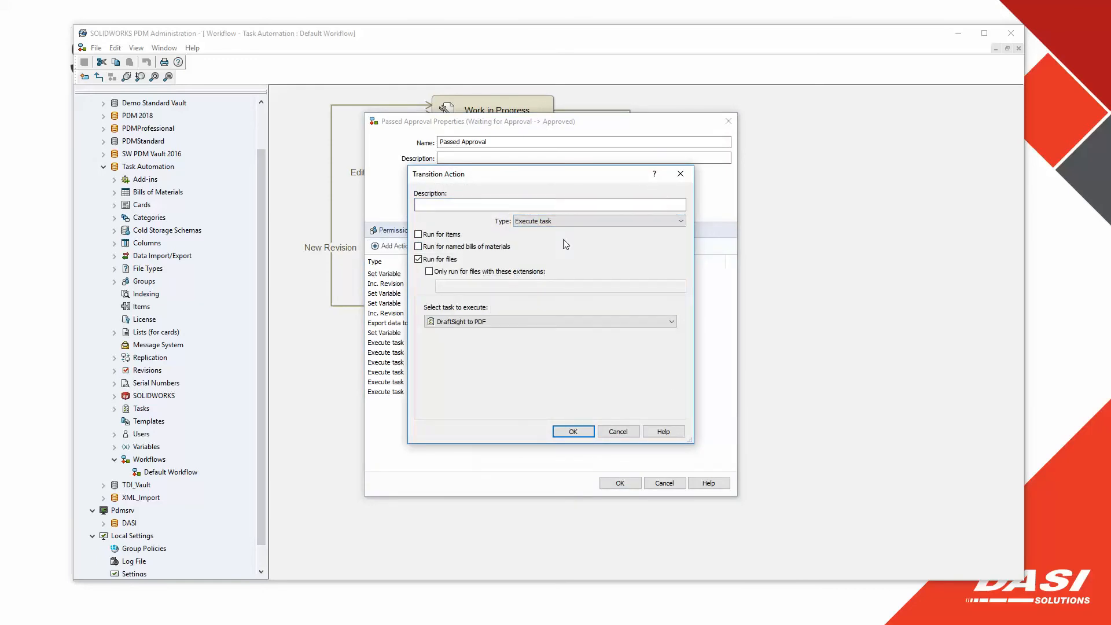
click(531, 320)
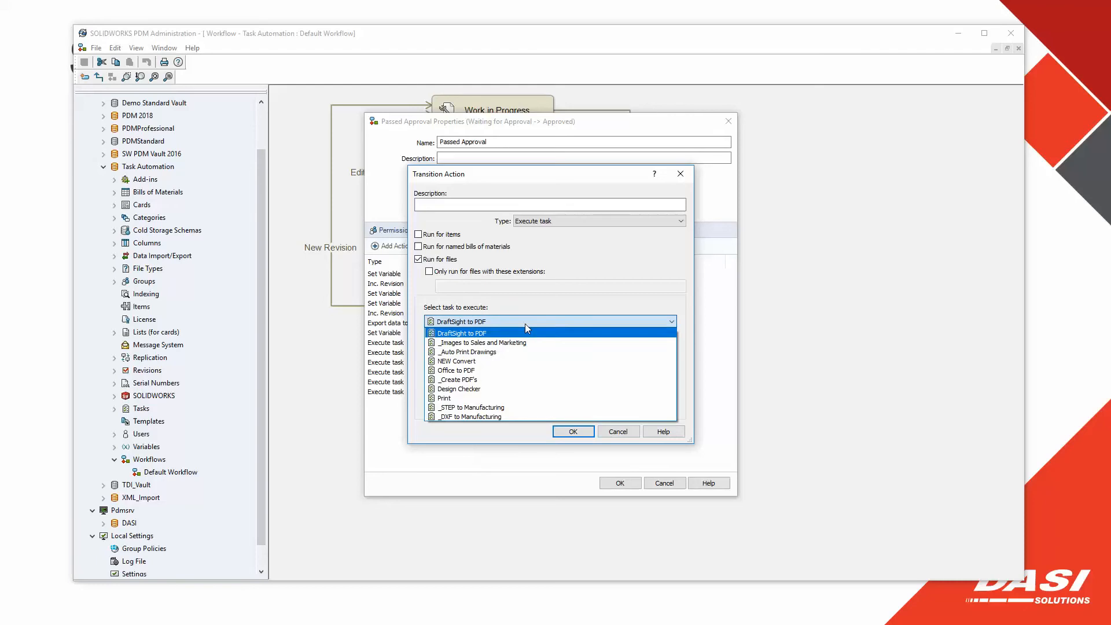
click(465, 361)
click(447, 204)
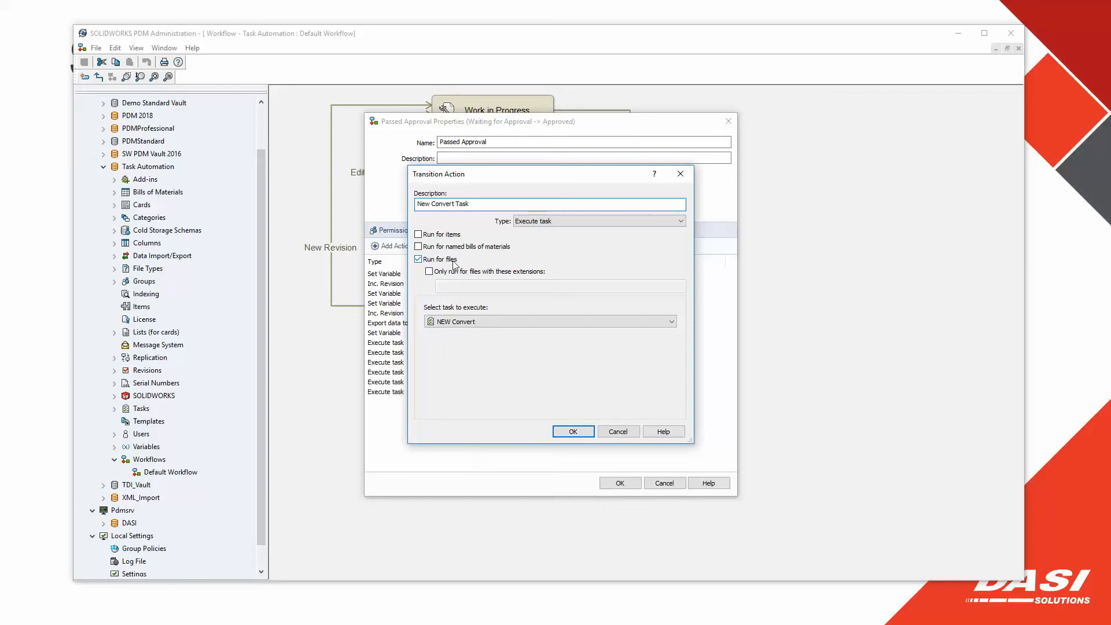
Step: Restrict the New Convert Task action to files with the extension sldddrw and save the action
click(429, 271)
click(451, 285)
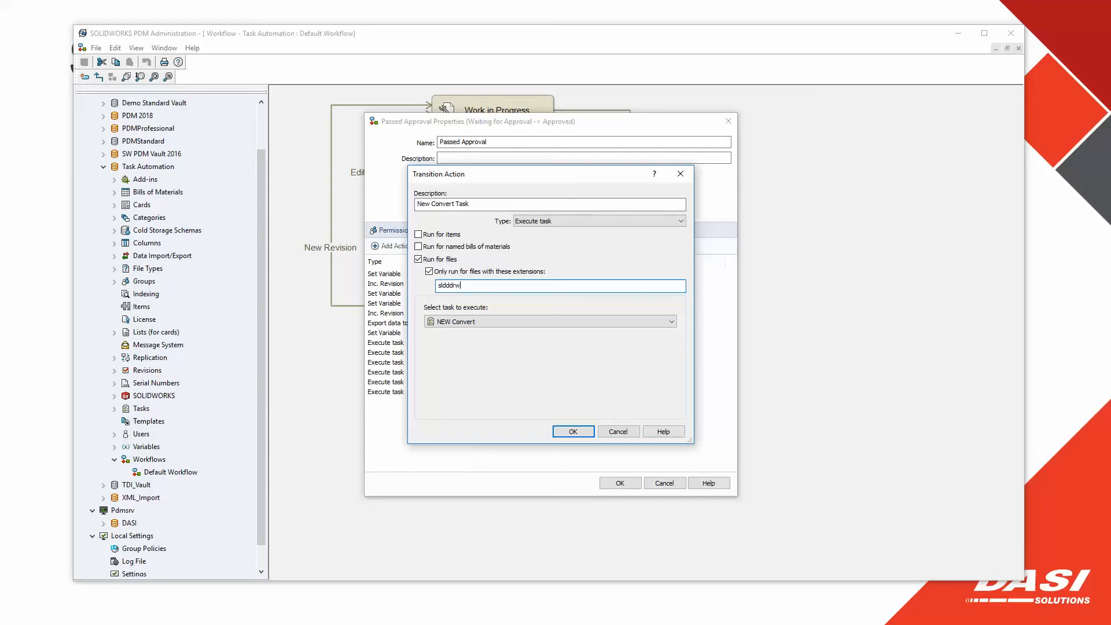
click(573, 432)
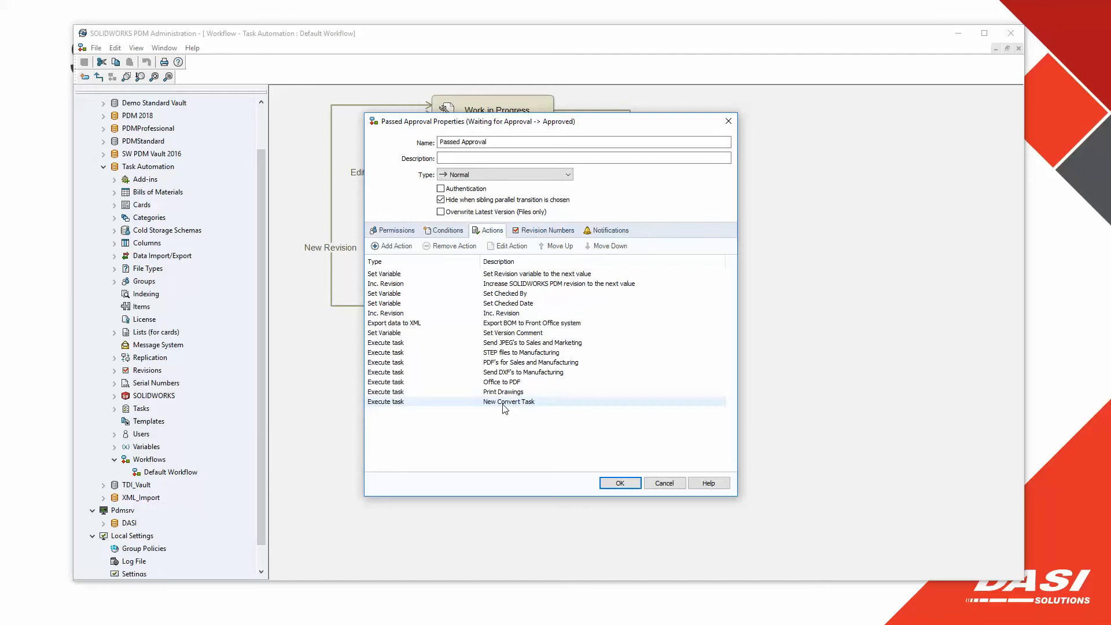
Step: Move the New Convert Task action above Send DXF's to Manufacturing, and remove it from the transition
click(505, 402)
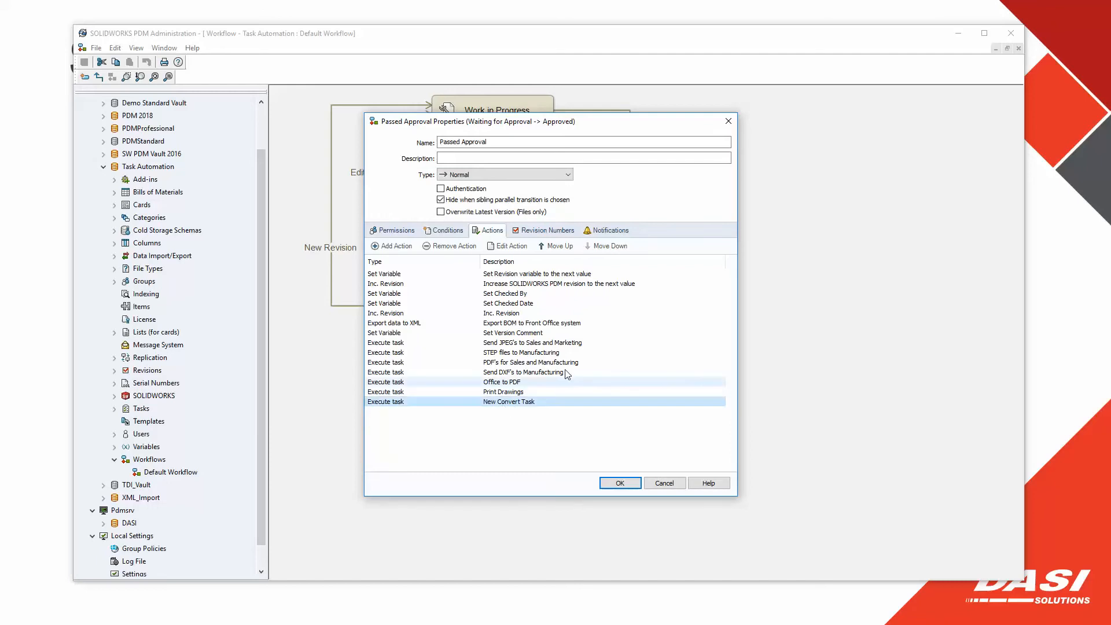
click(557, 246)
click(559, 246)
click(559, 246)
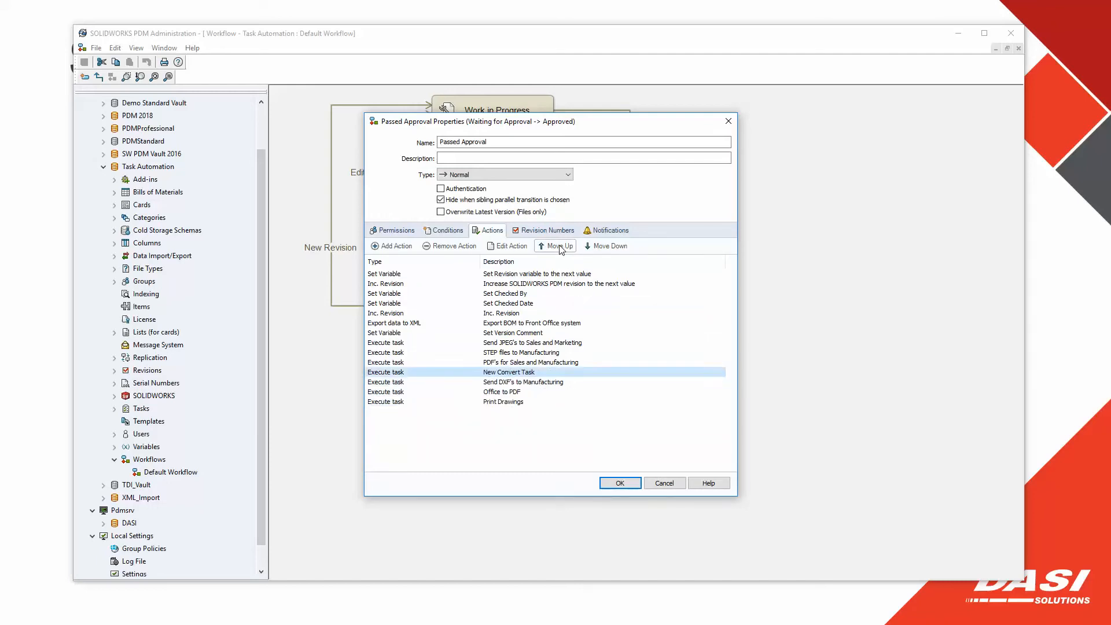
click(447, 248)
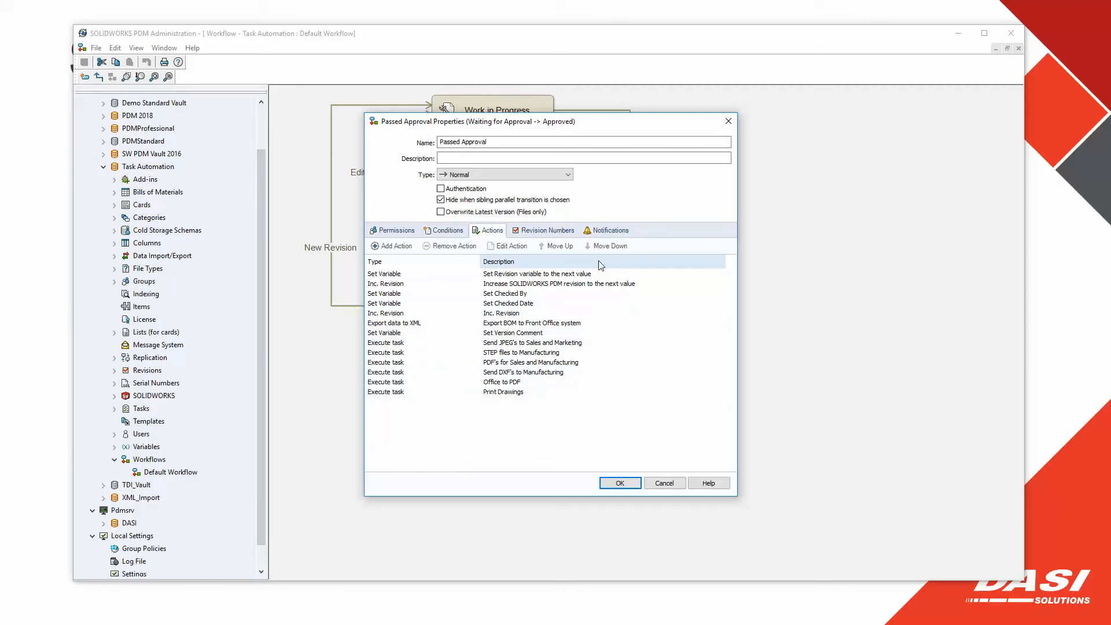
Step: Add a folder notification on the Sales folder with the Sales group as recipient, and discard the transition changes
click(603, 231)
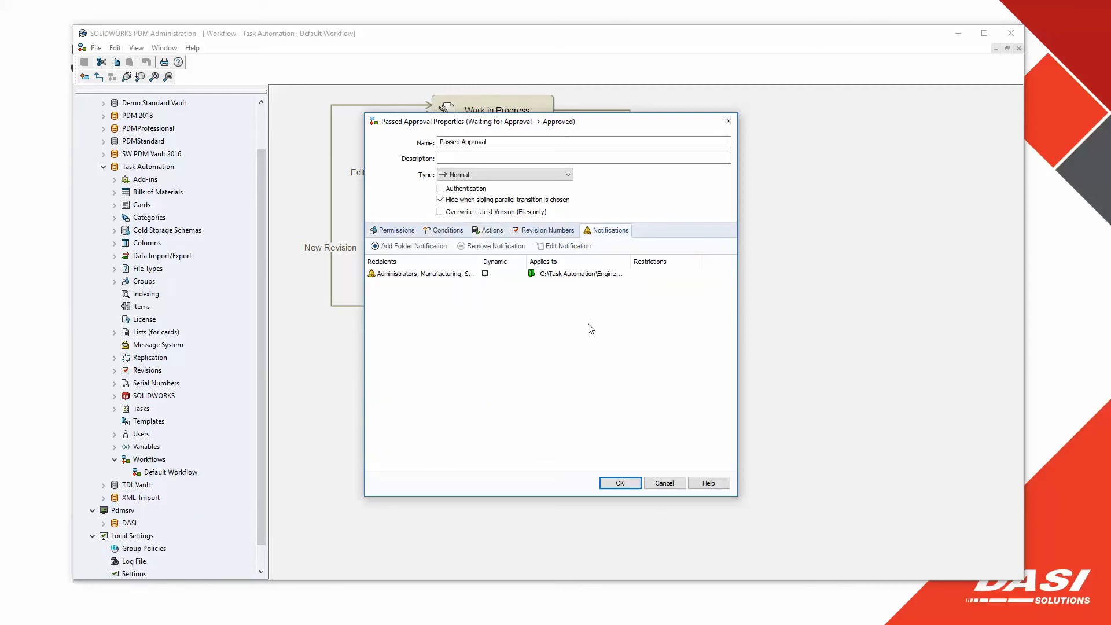
click(414, 247)
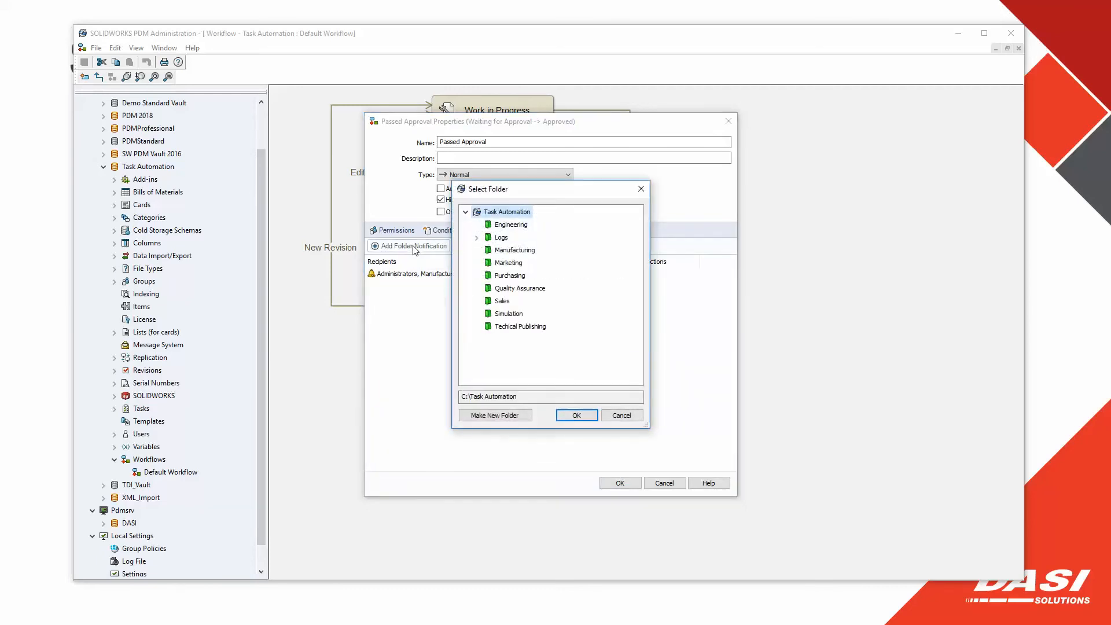
click(502, 301)
click(576, 415)
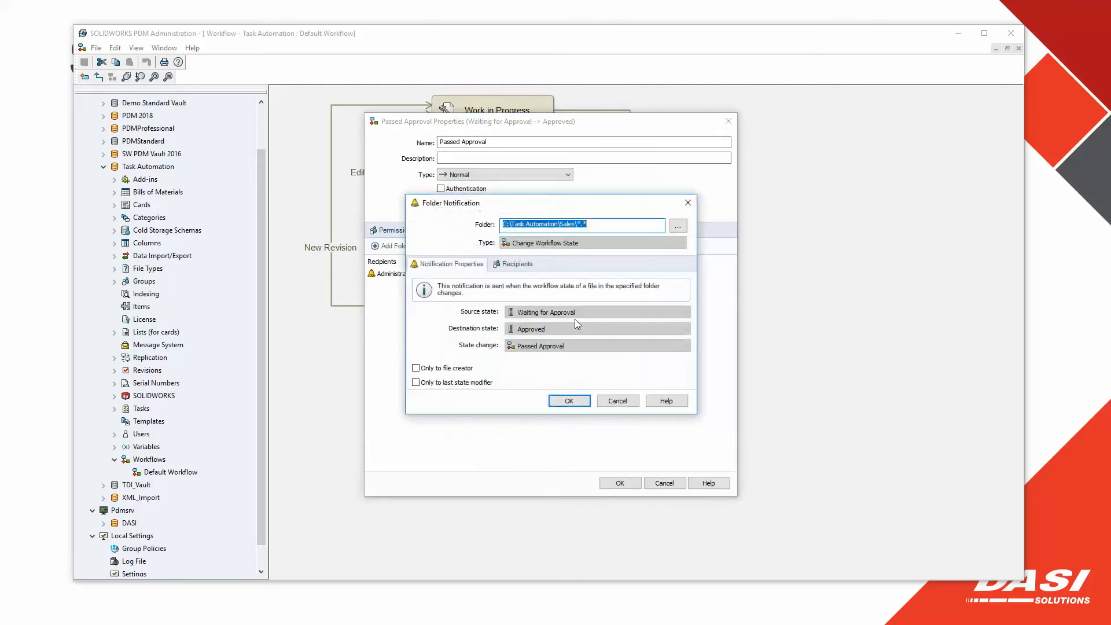
click(515, 264)
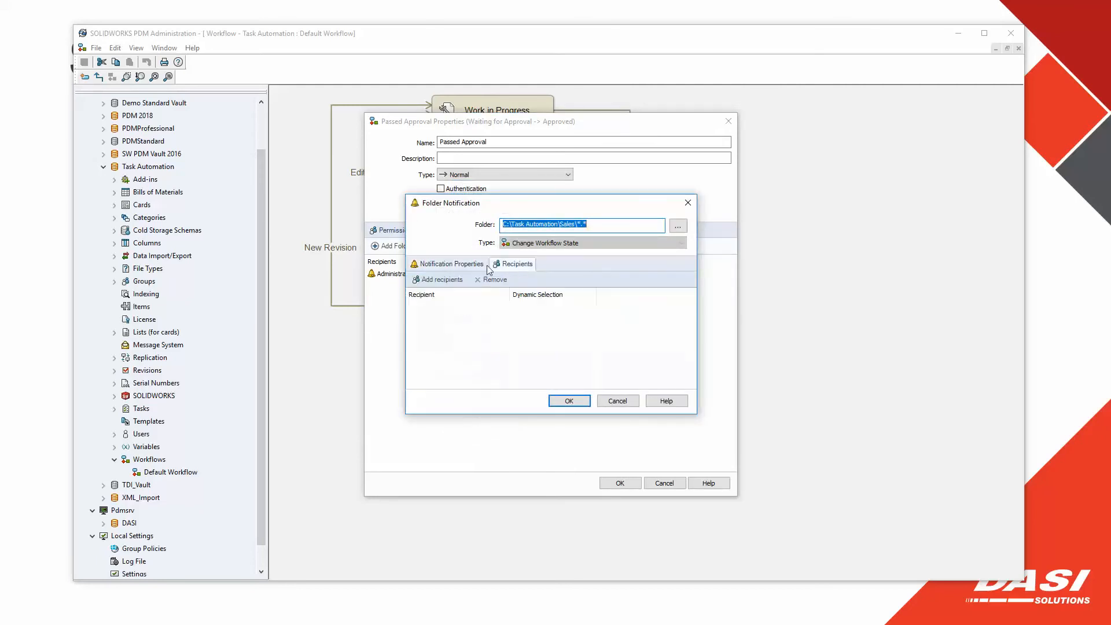
click(435, 279)
click(430, 319)
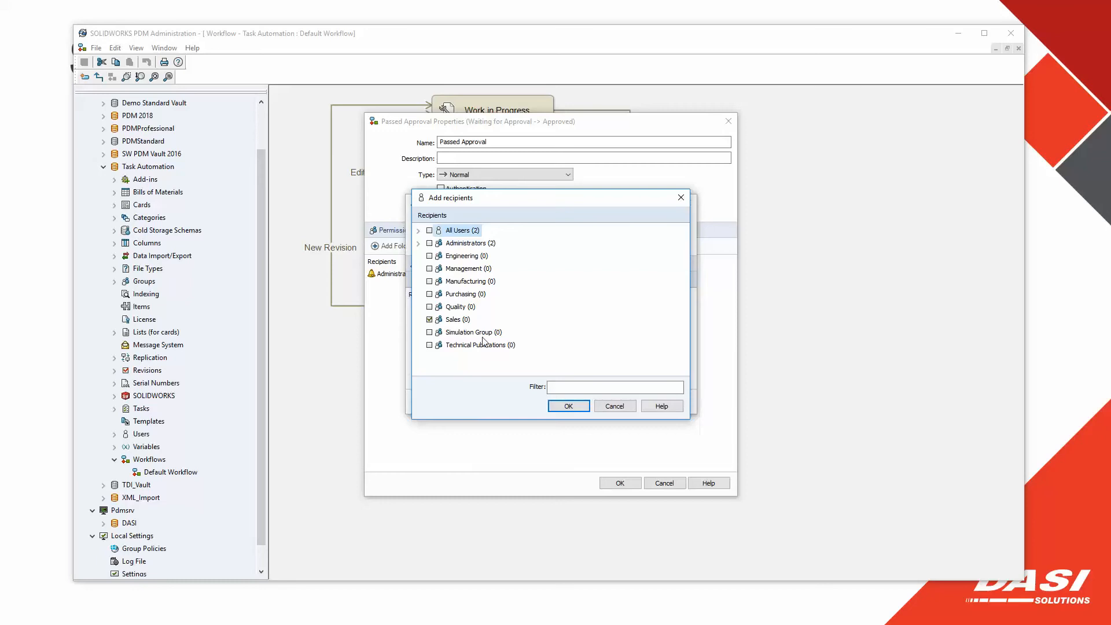
click(569, 406)
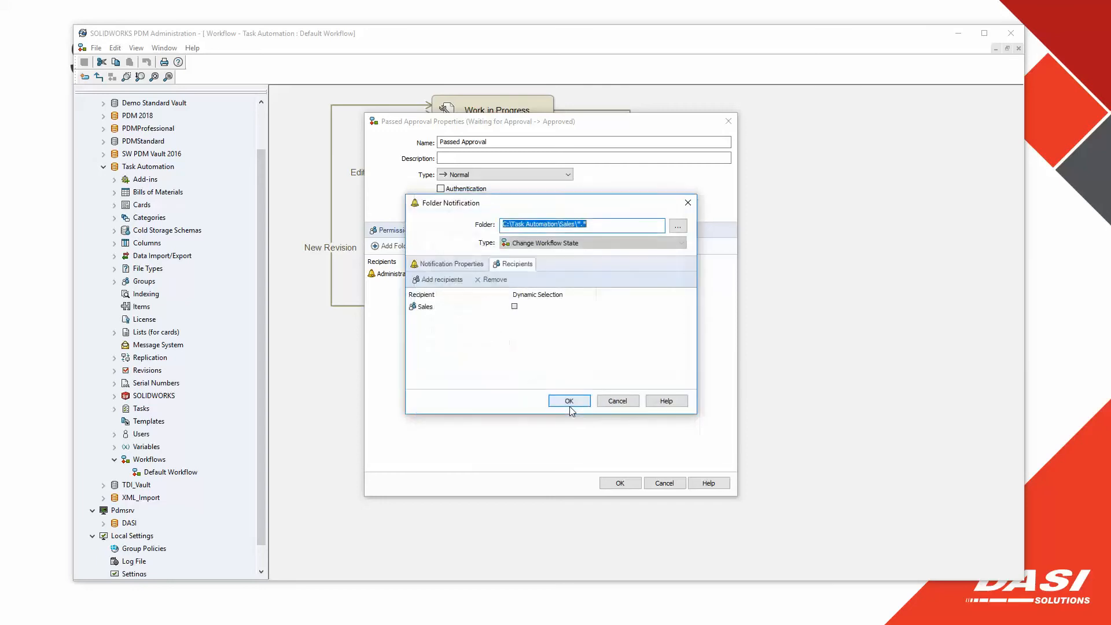
click(569, 401)
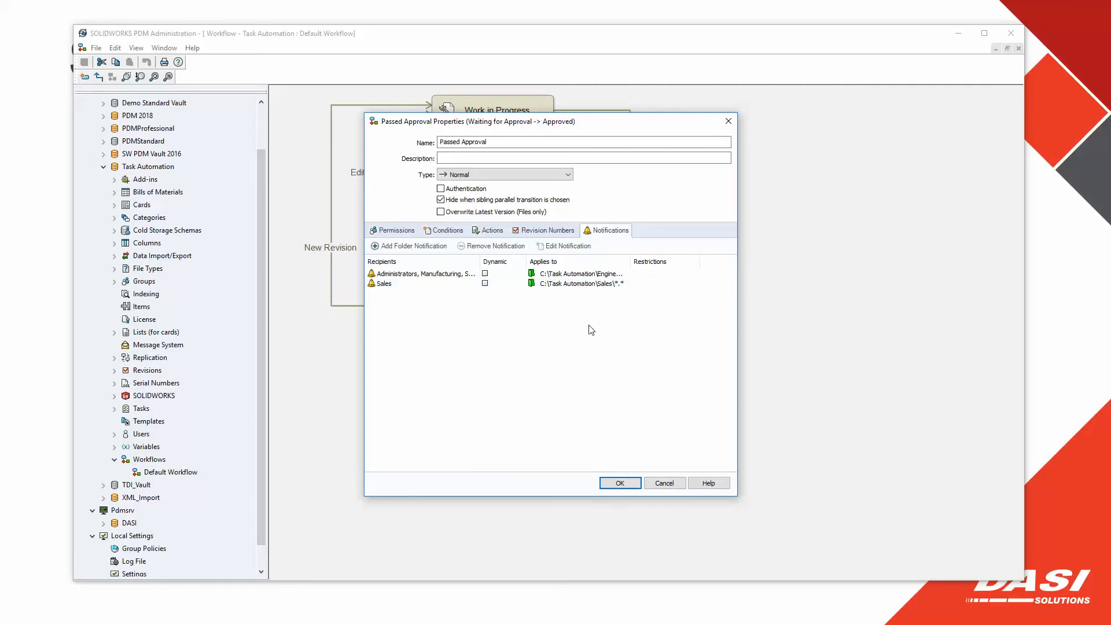
click(666, 483)
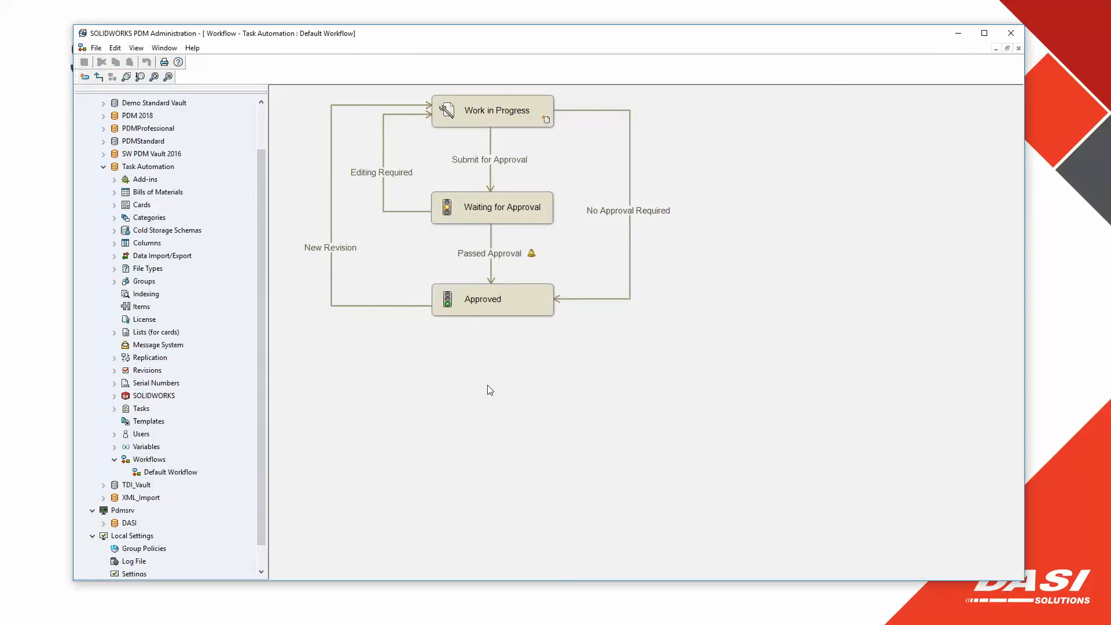
Step: Switch to the Task Automation vault in File Explorer and open its Engineering folder
click(959, 36)
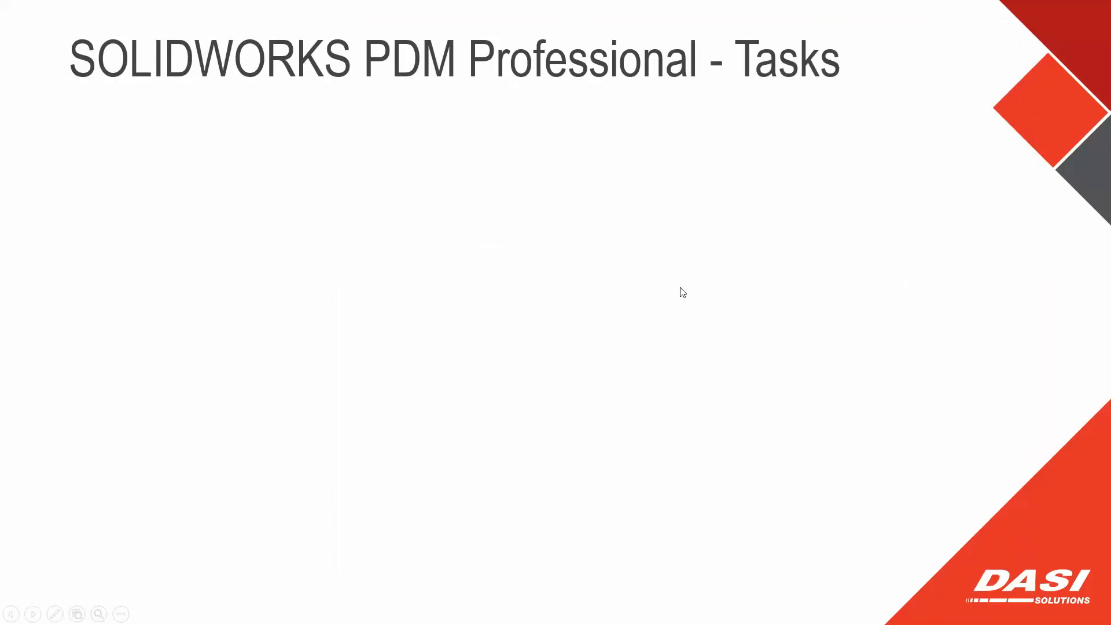
key(super)
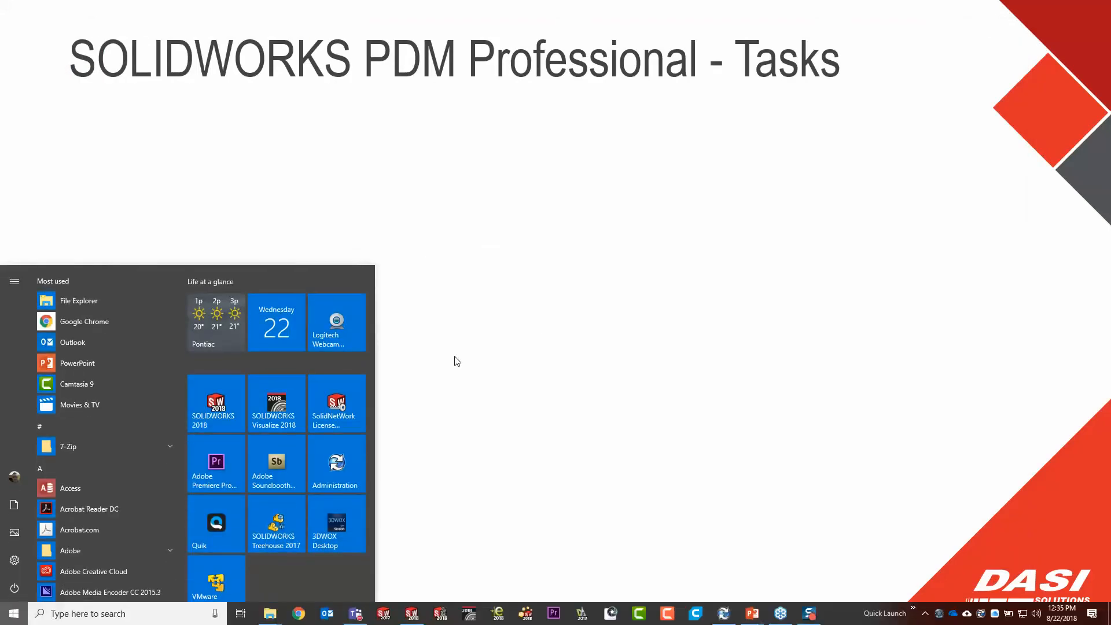
mouse_move(270, 612)
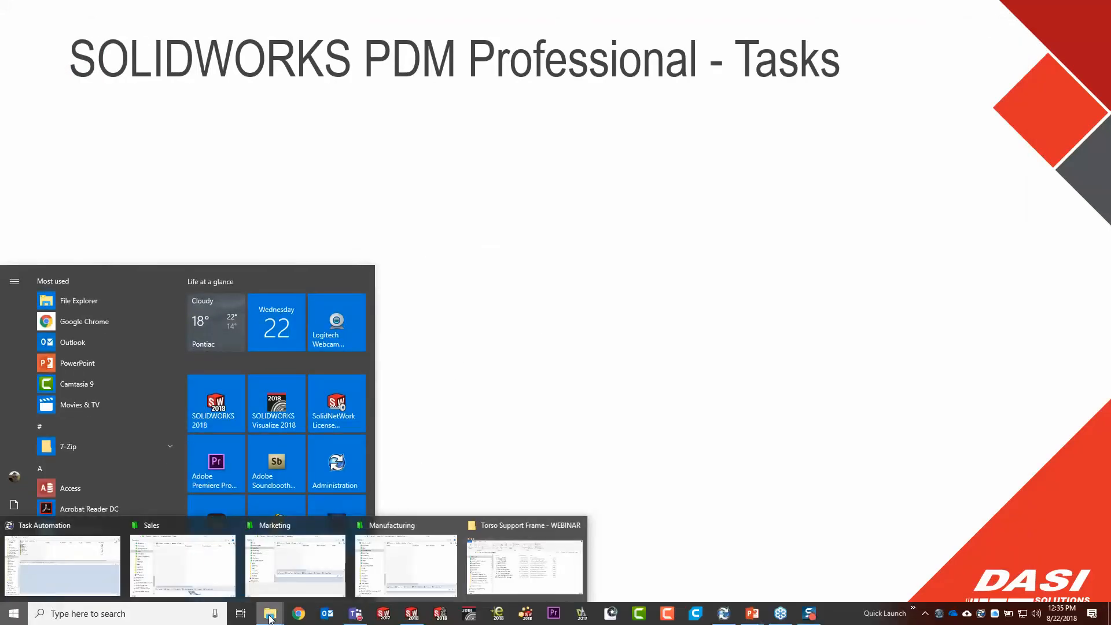
click(127, 566)
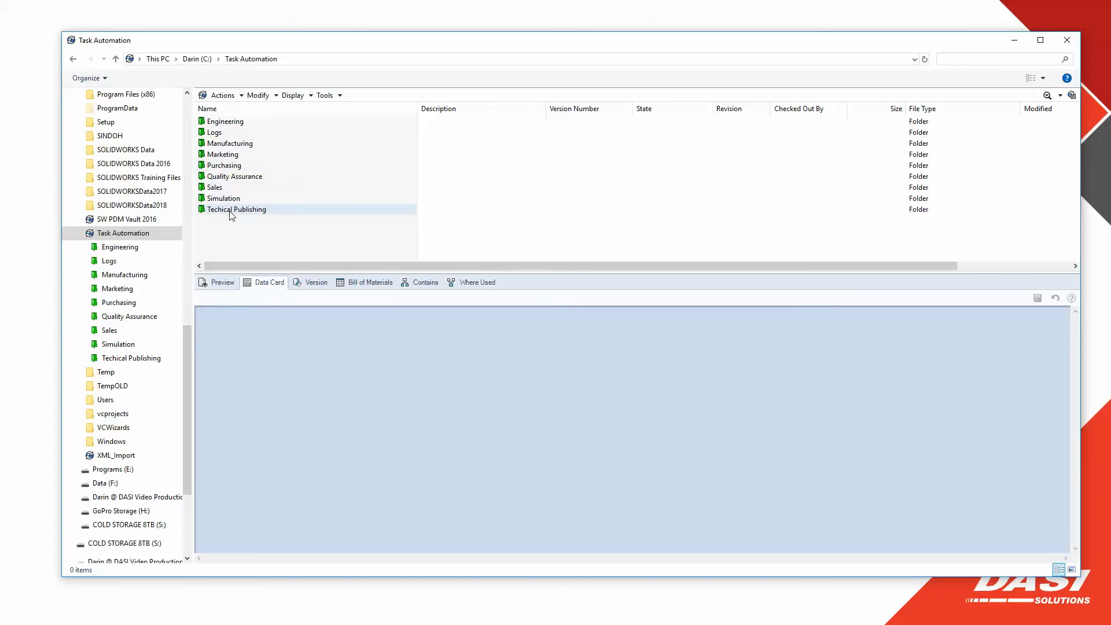
click(231, 123)
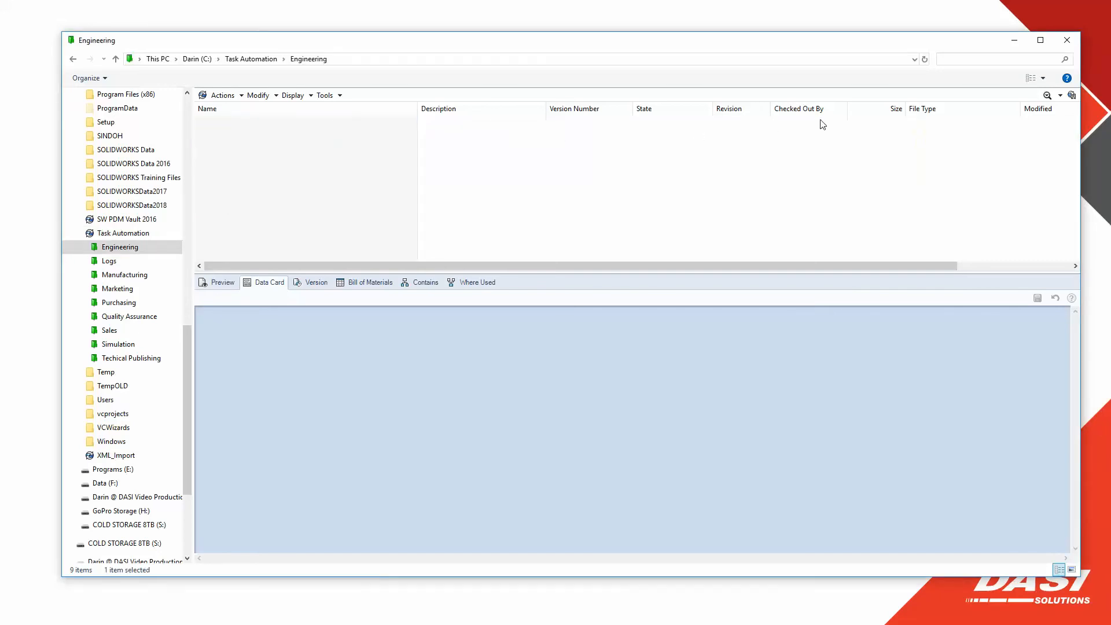
Step: Shrink the Engineering folder window and arrange it alongside the Sales, Manufacturing and Marketing windows so all four are visible together
drag(1080, 33, 606, 146)
drag(484, 157, 341, 372)
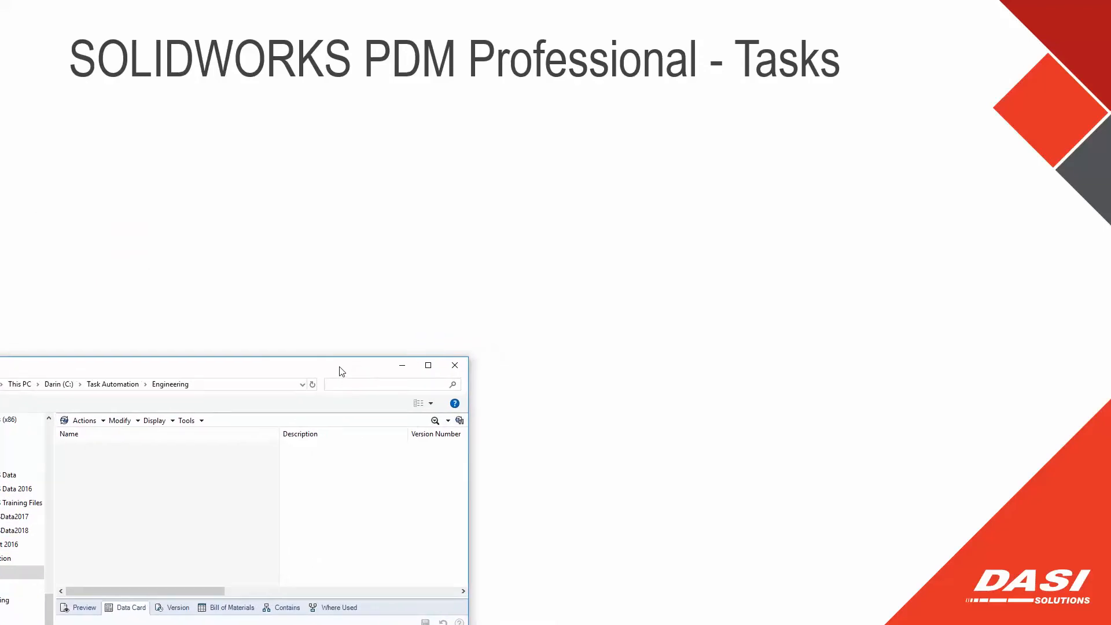
key(super)
mouse_move(271, 618)
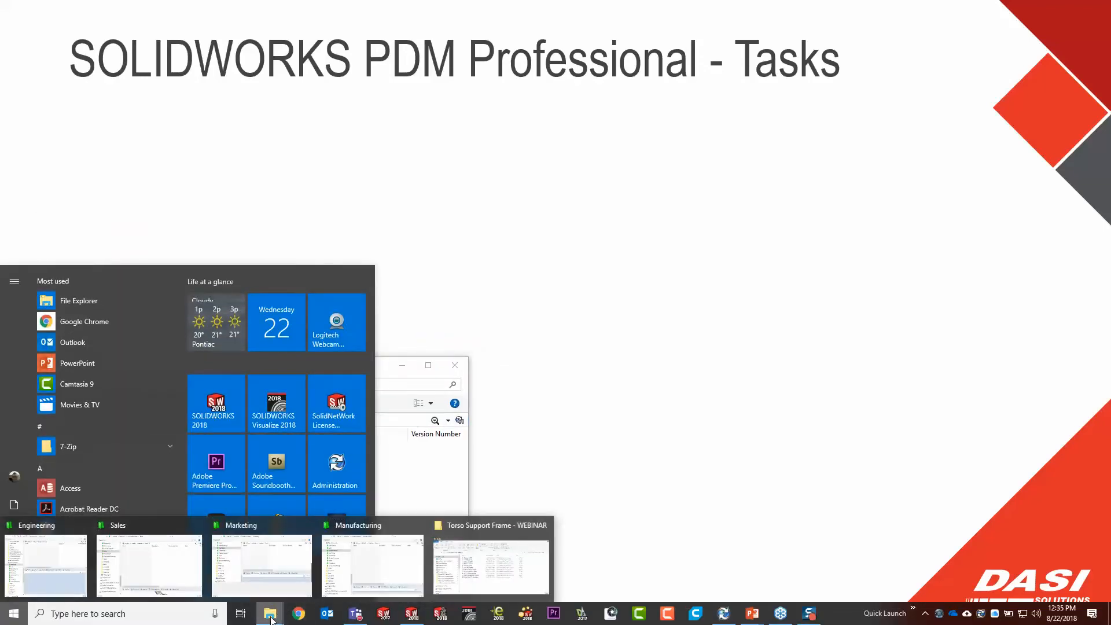
click(178, 565)
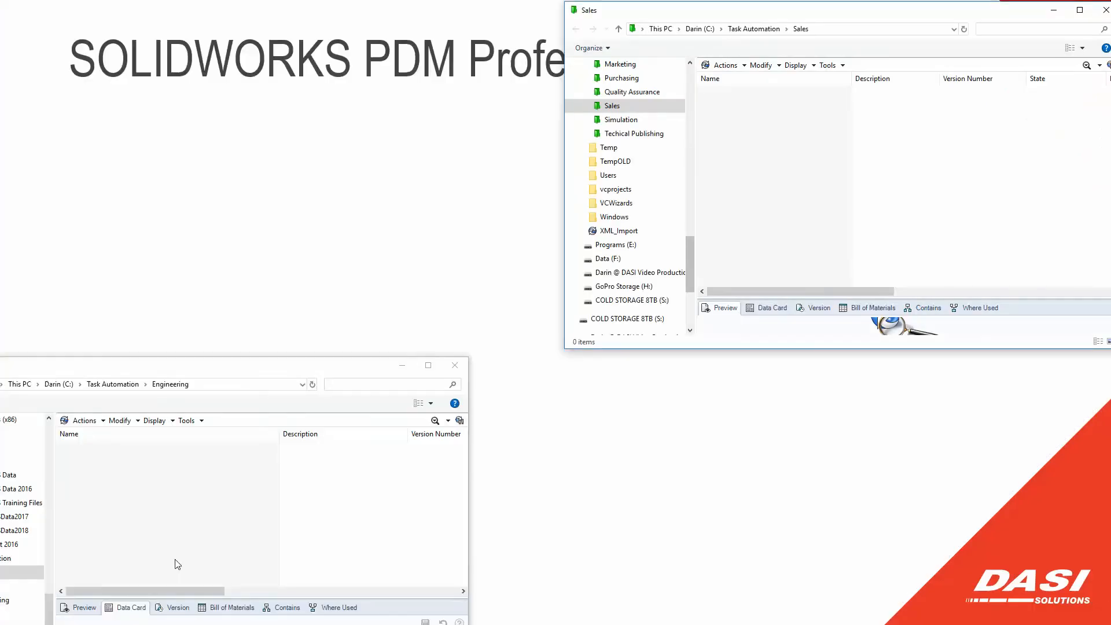
key(super)
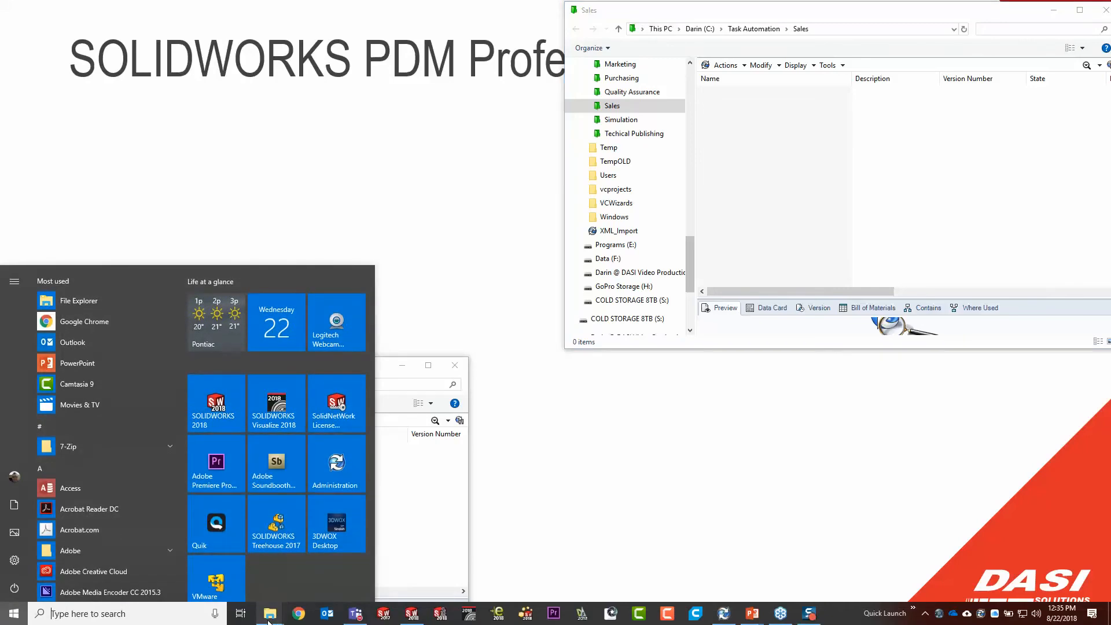
mouse_move(270, 615)
click(356, 565)
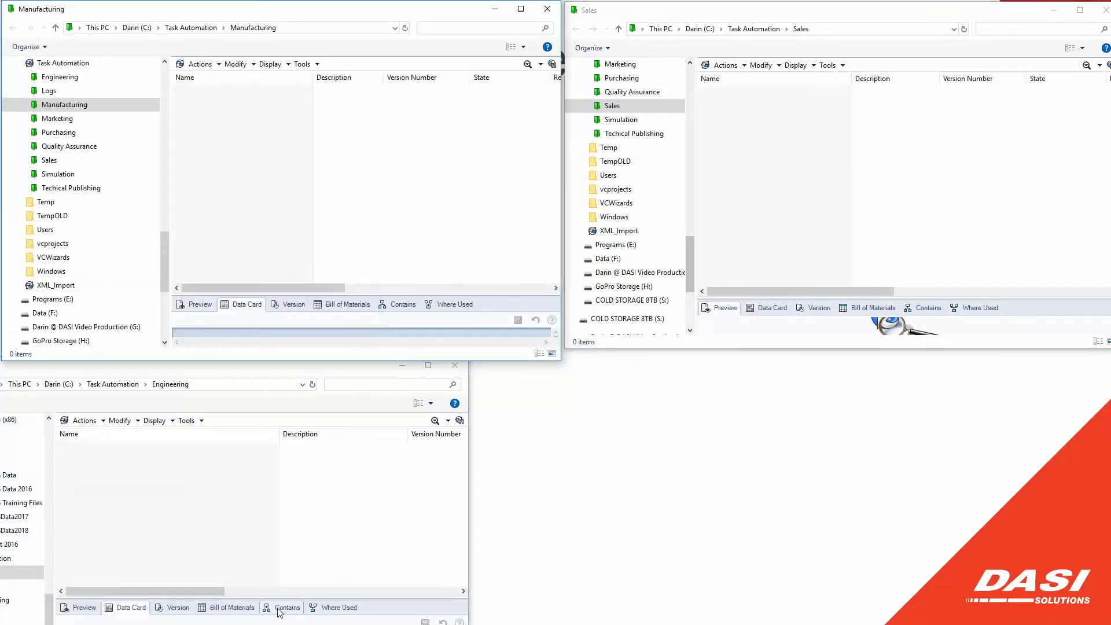
key(super)
mouse_move(272, 615)
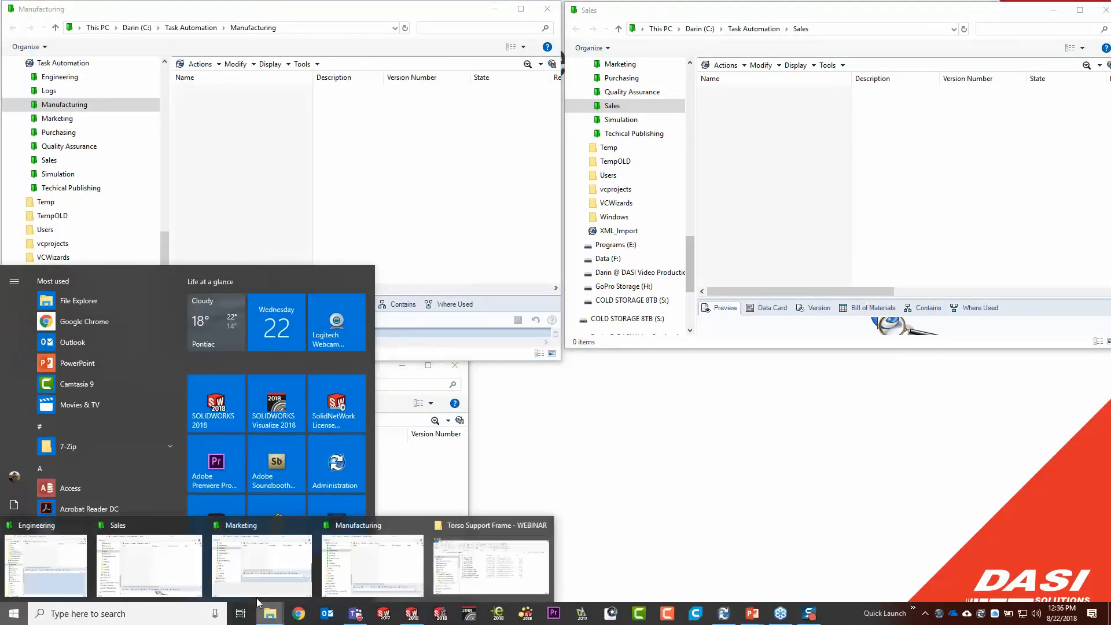
click(255, 552)
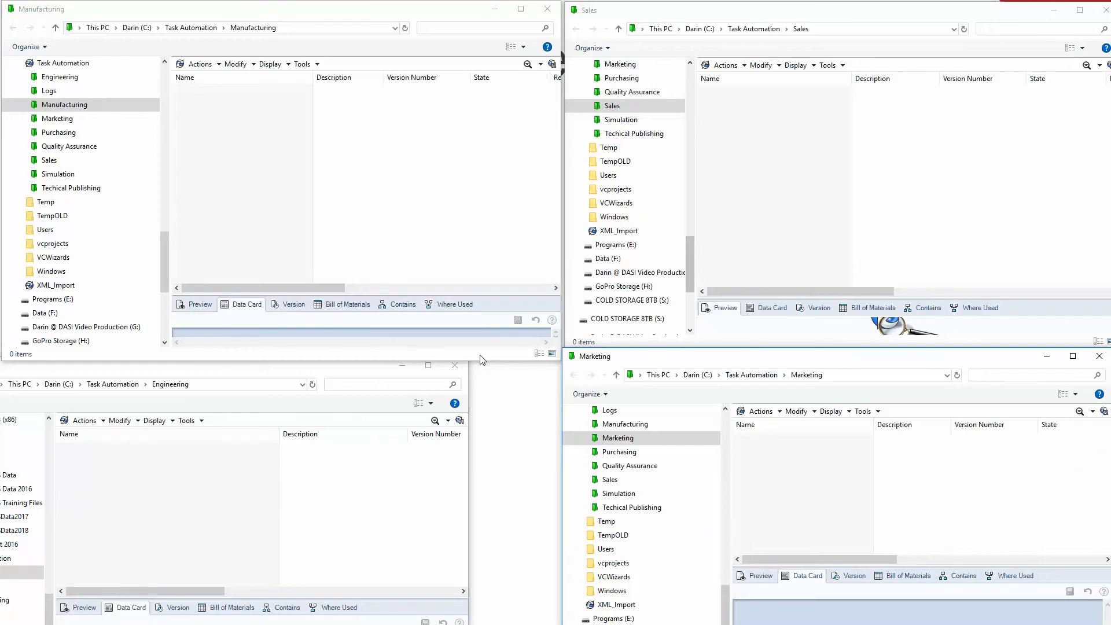
drag(353, 376, 431, 348)
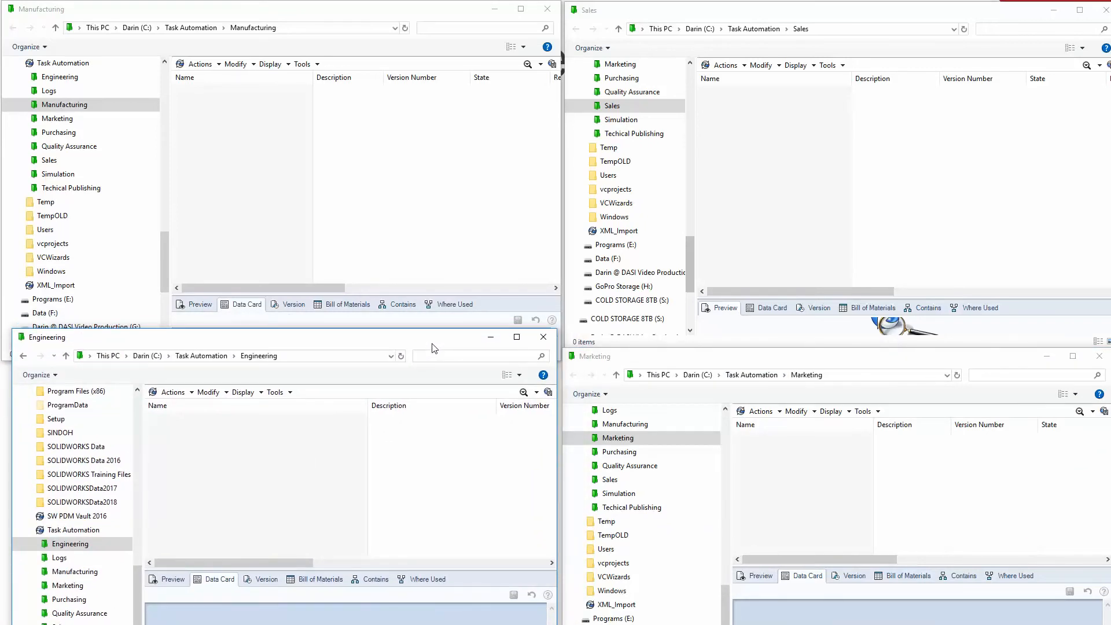
Step: View the Task Automation vault's root folders from the Engineering window, and return to the Engineering folder
click(201, 355)
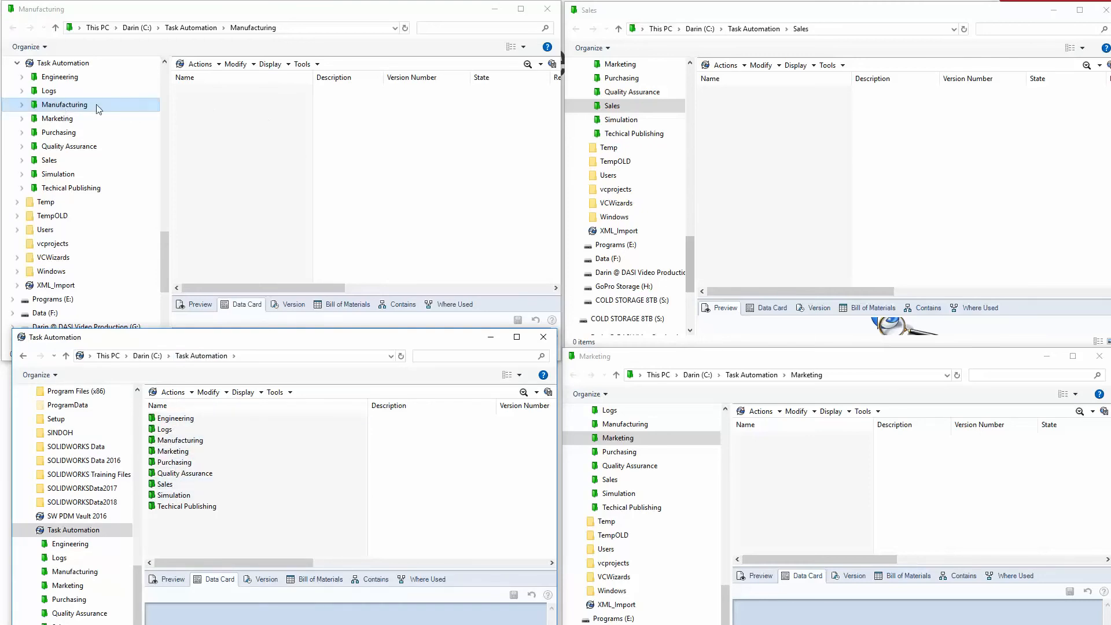
double_click(193, 418)
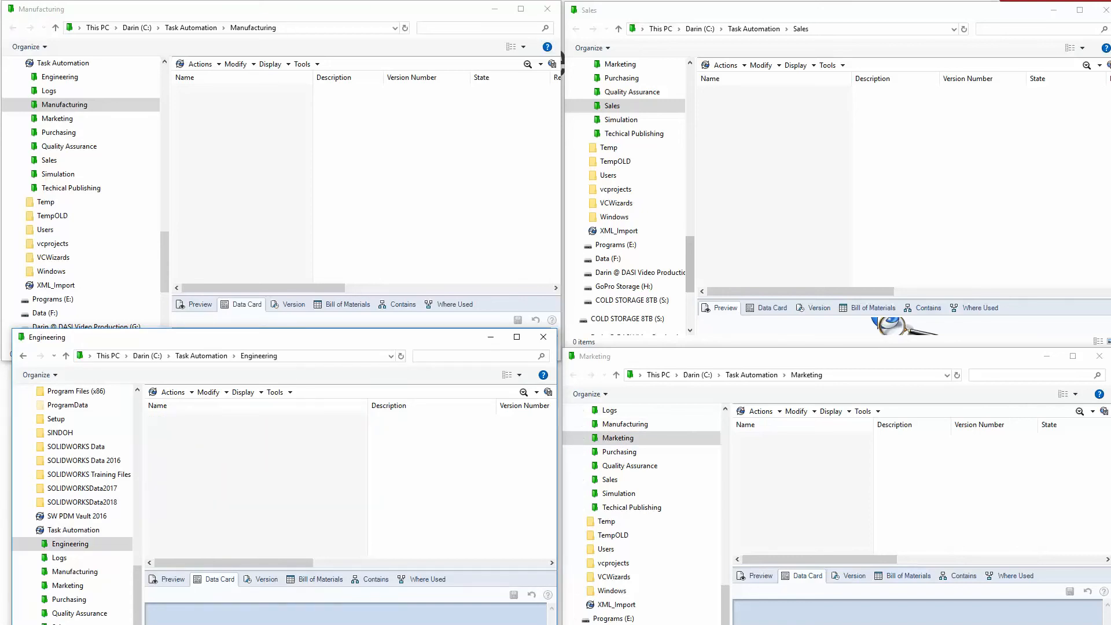
Step: Copy all files from the Torso Support Frame - WEBINAR folder into the vault's Engineering folder, and minimize the source window
drag(602, 0, 663, 145)
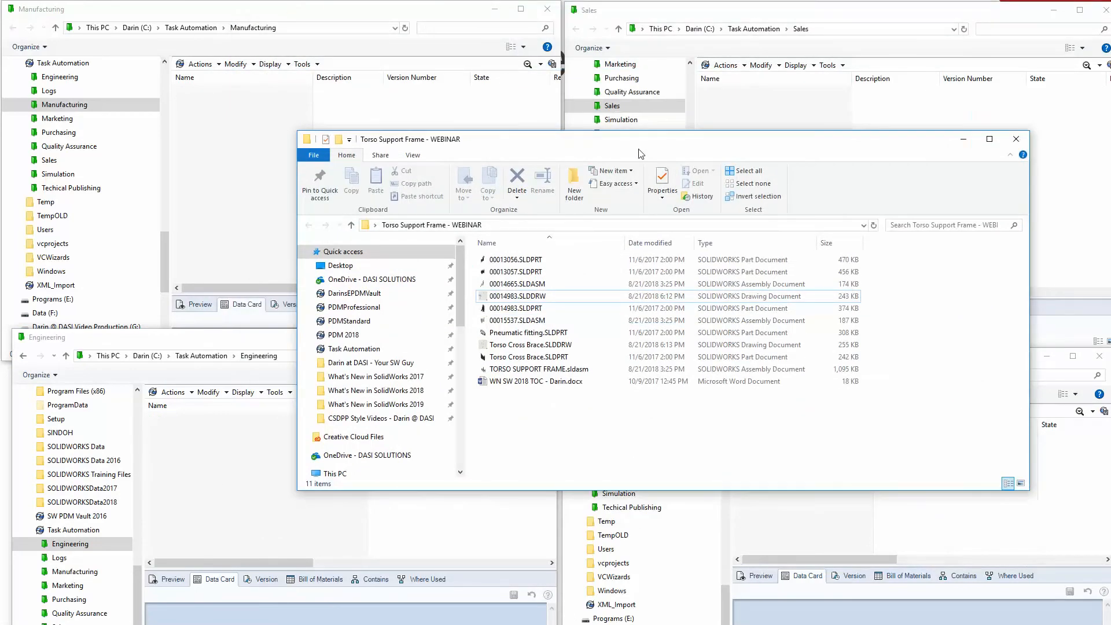
drag(575, 425, 503, 293)
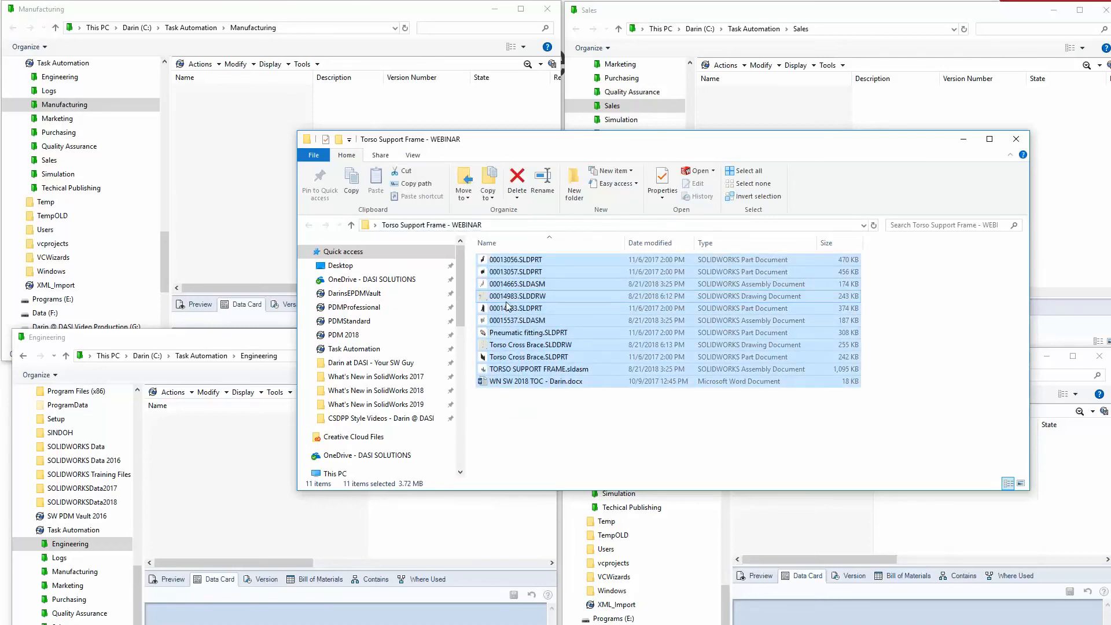
right_drag(507, 306, 198, 463)
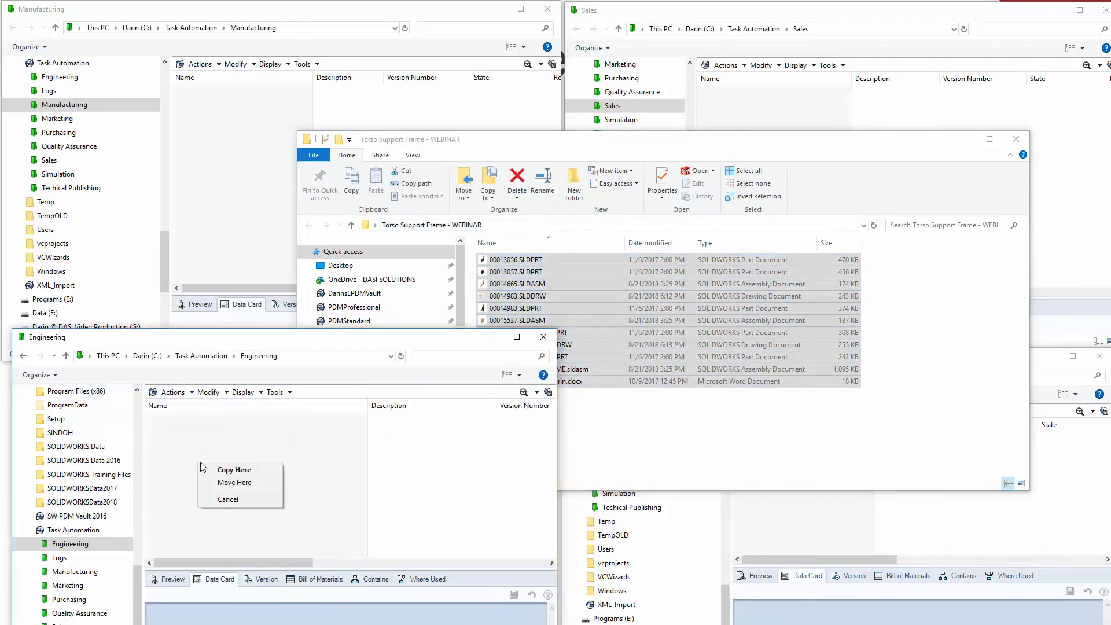
click(249, 473)
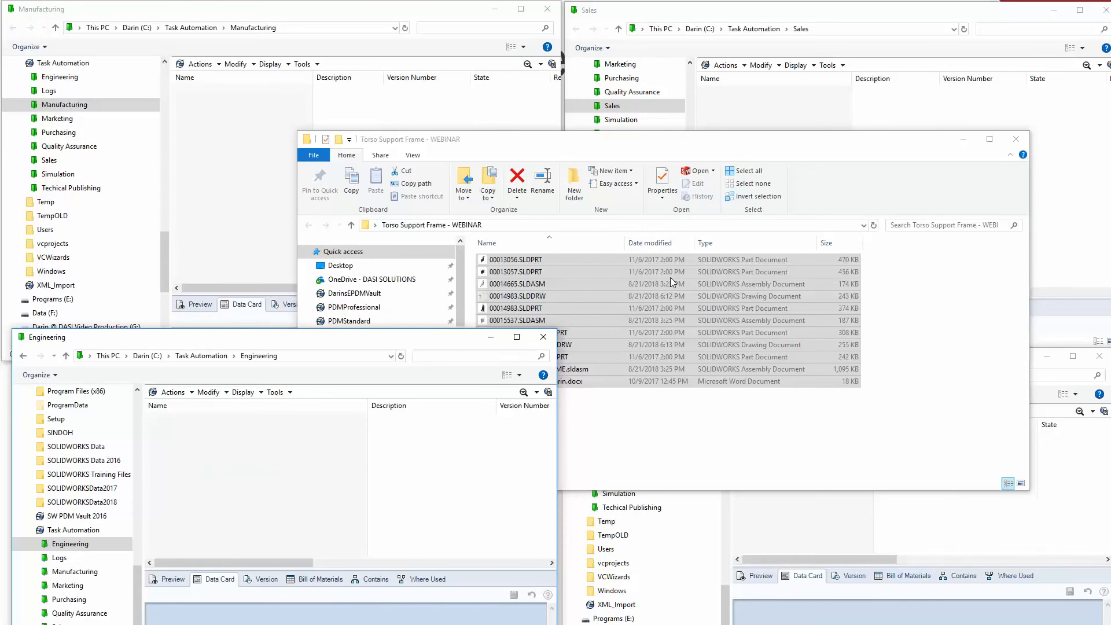
click(964, 140)
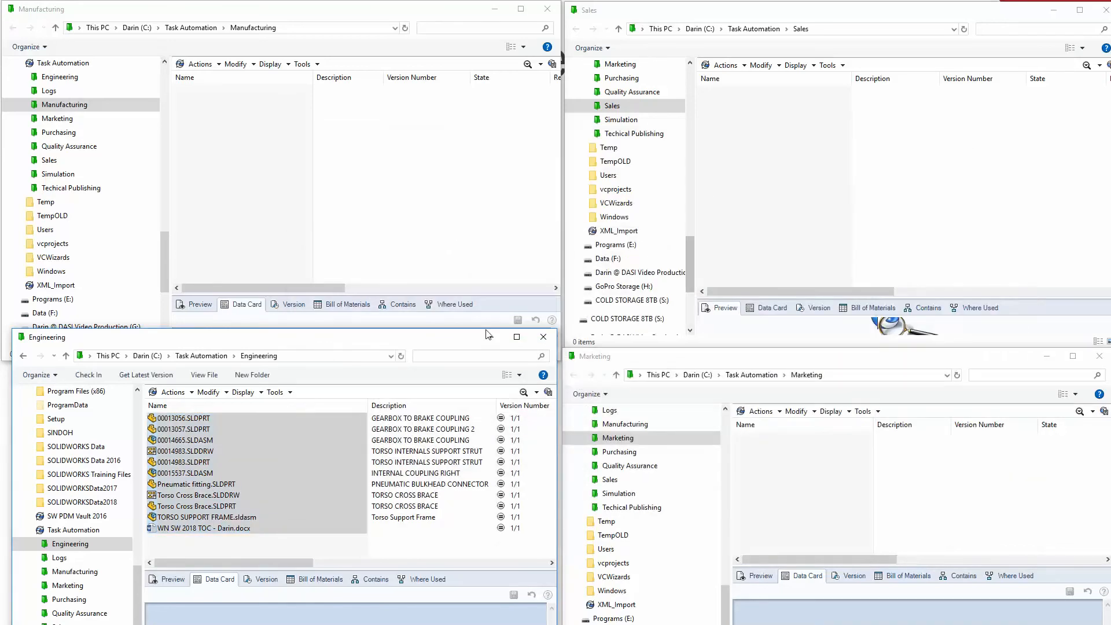
Step: Widen the Engineering window to show the State column, and check in all the copied files
drag(557, 431, 672, 427)
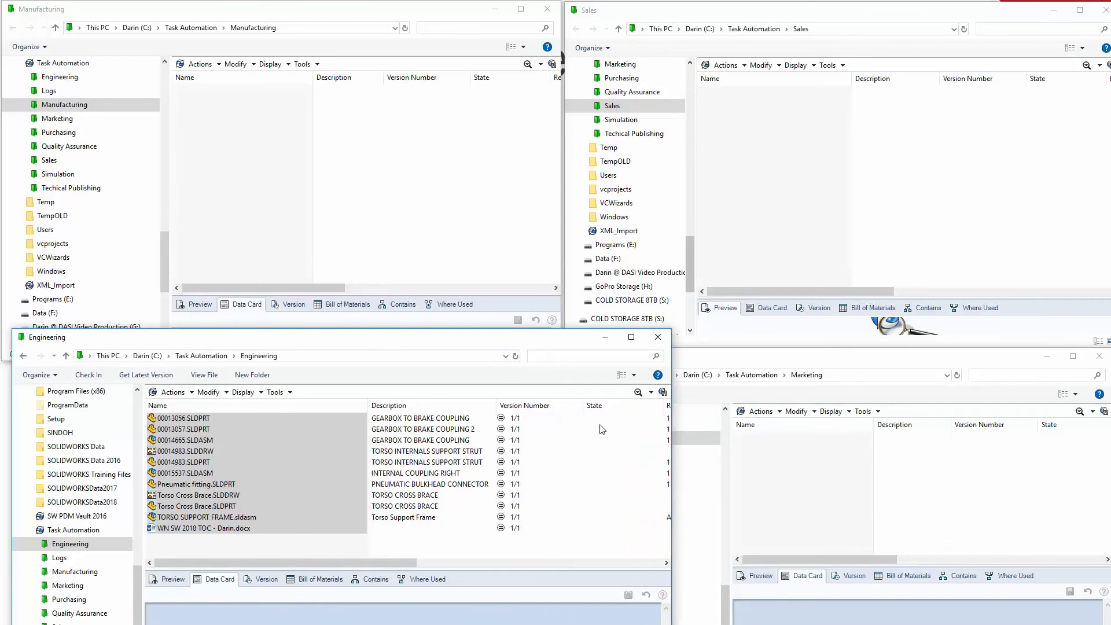
right_click(192, 446)
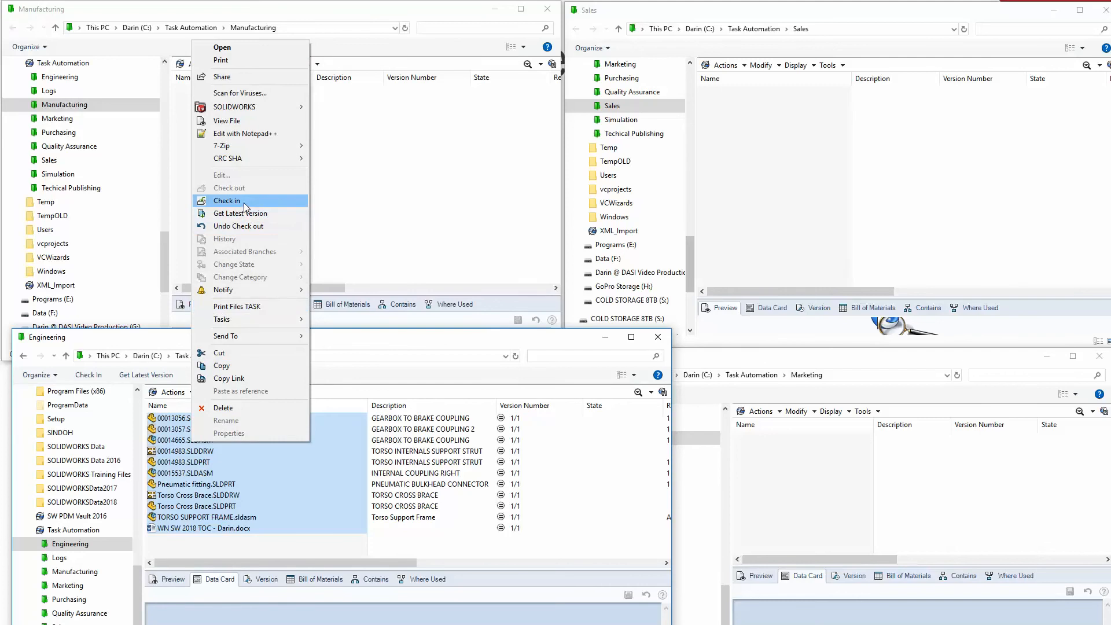
click(244, 203)
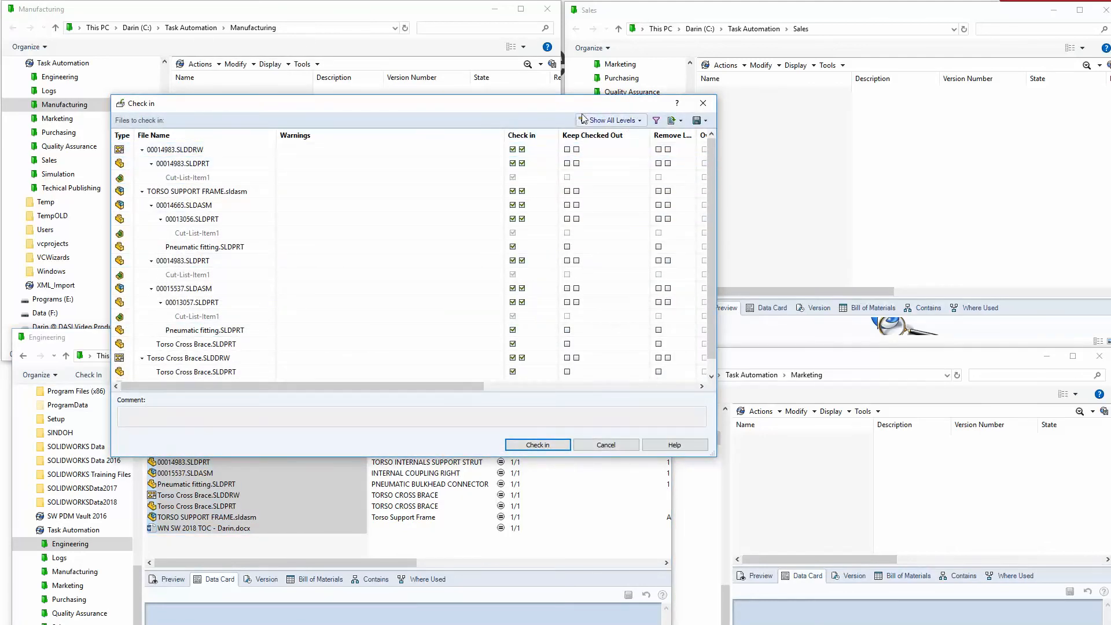
drag(588, 106, 648, 77)
click(597, 415)
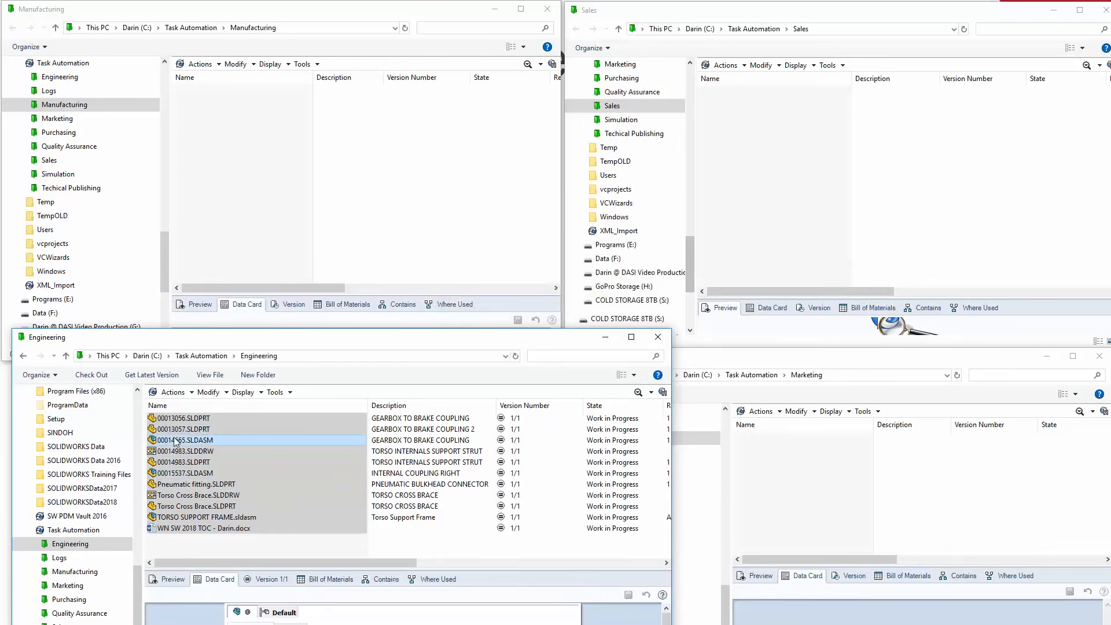
Step: Preview the Torso Cross Brace part and drawing, the TORSO SUPPORT FRAME assembly and the WN SW 2018 TOC Word document, and return to the data card
drag(349, 339, 471, 137)
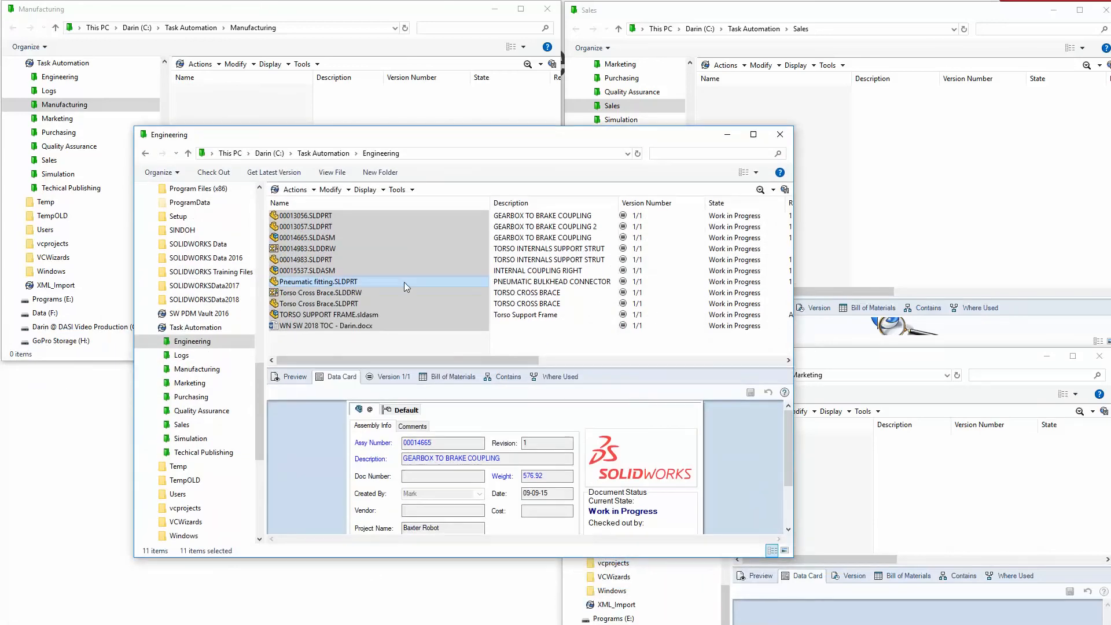
click(295, 377)
click(316, 305)
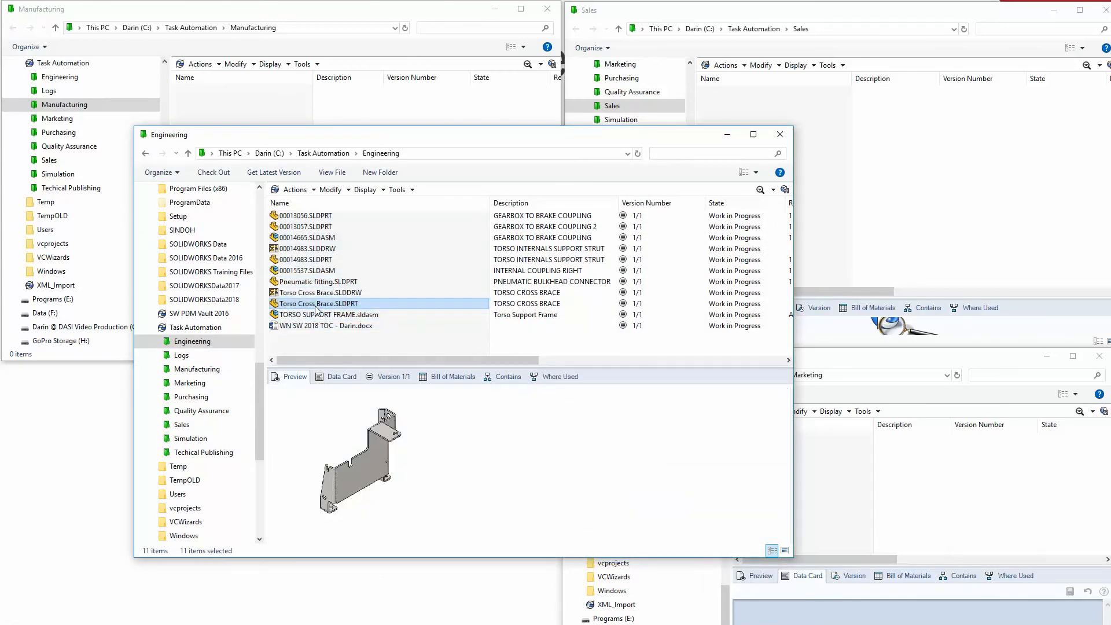
click(306, 294)
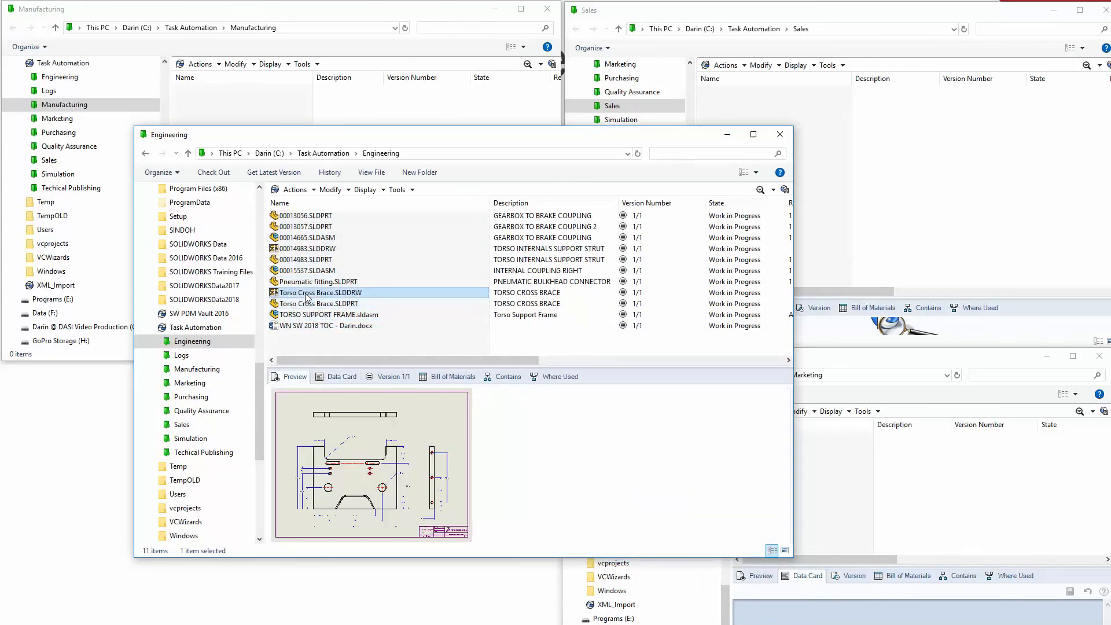
click(307, 316)
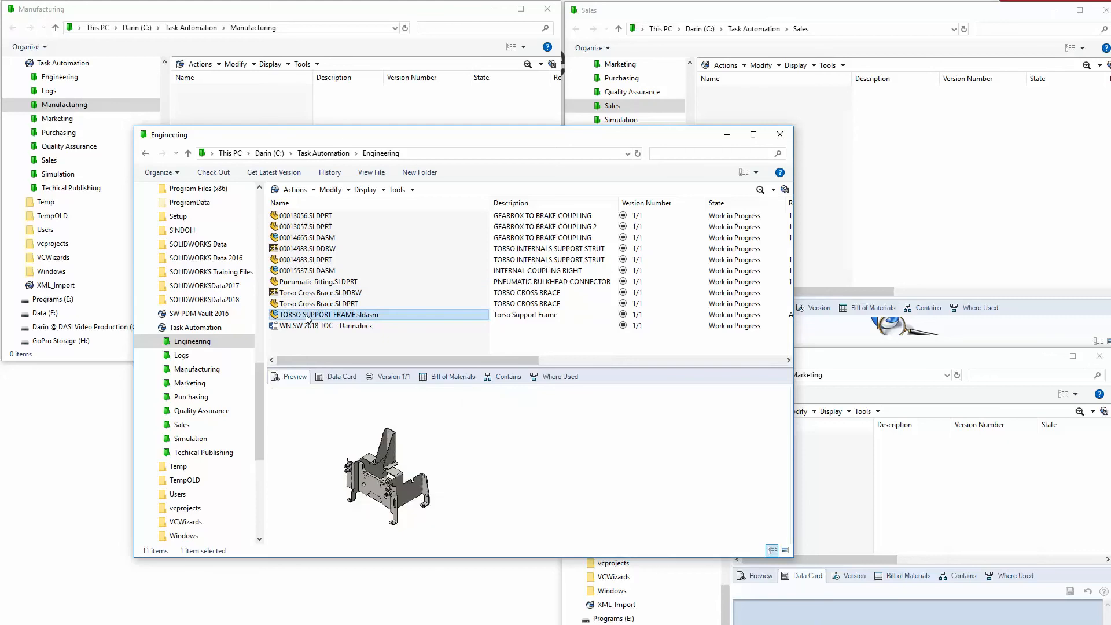
click(309, 327)
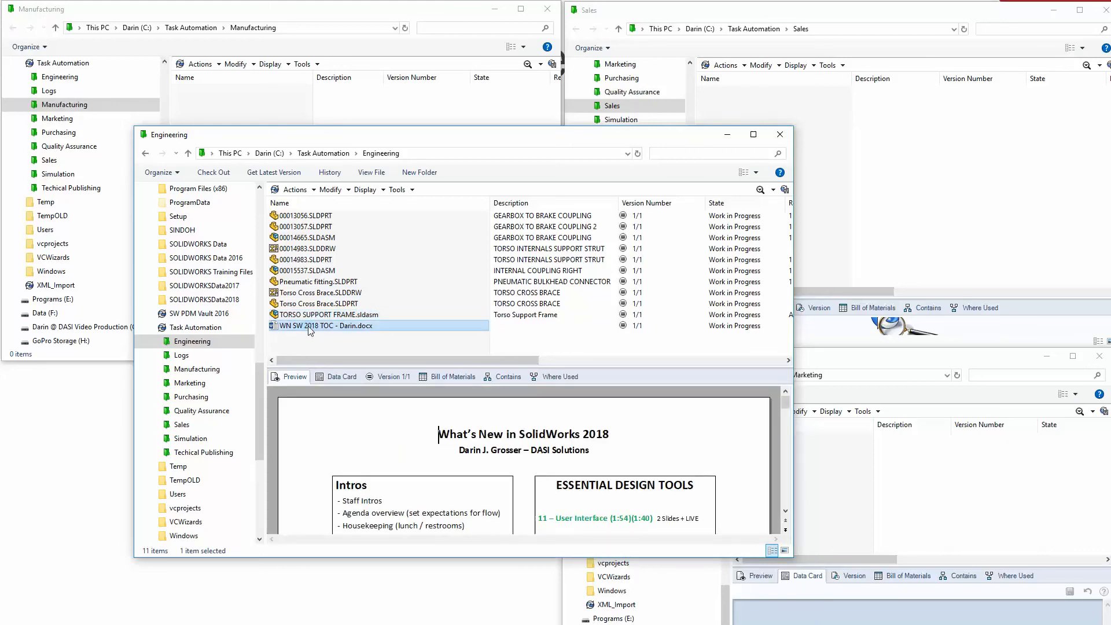
scroll(558, 465, down, 10)
scroll(526, 468, up, 10)
click(337, 377)
Step: Reposition the Engineering window beside the others, and run the Submit for Approval transition on all its files
drag(488, 141, 292, 354)
drag(158, 551, 77, 419)
right_click(102, 449)
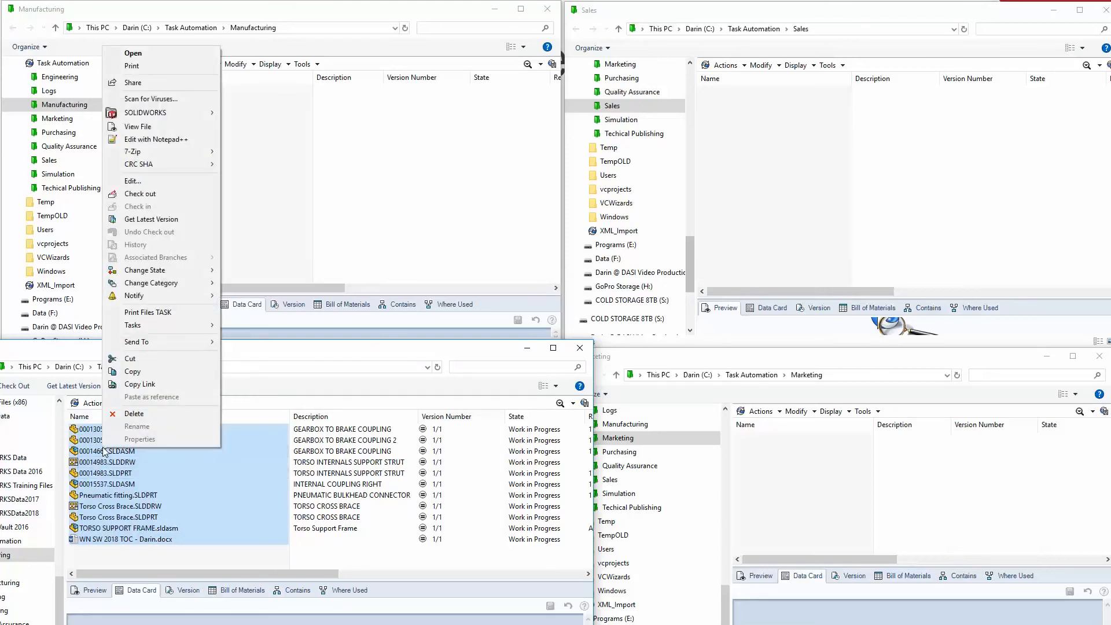
mouse_move(196, 270)
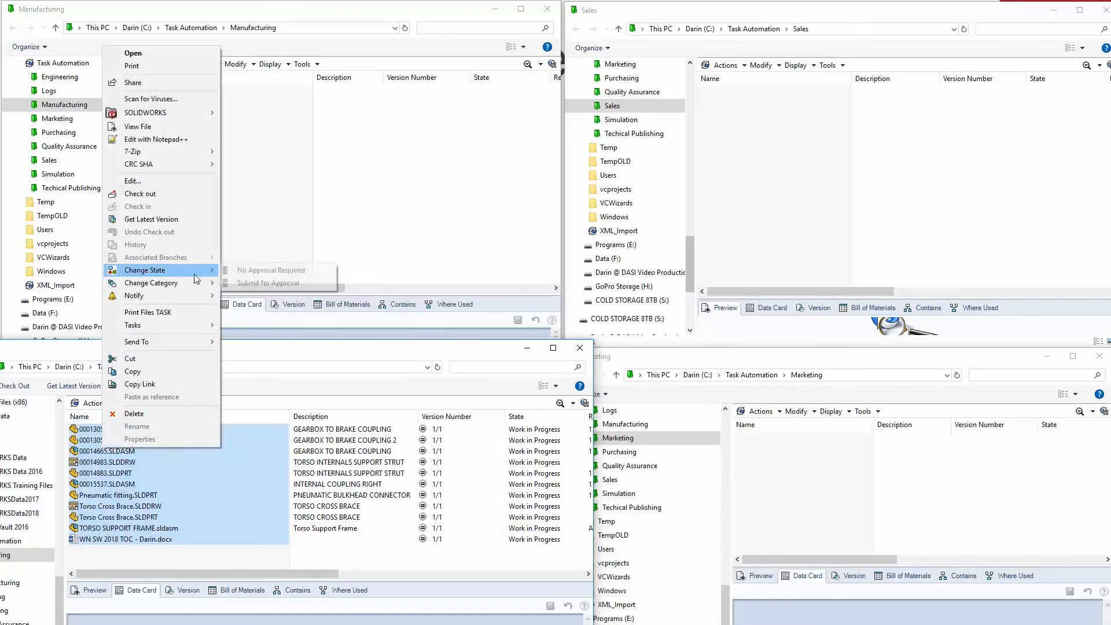
click(251, 281)
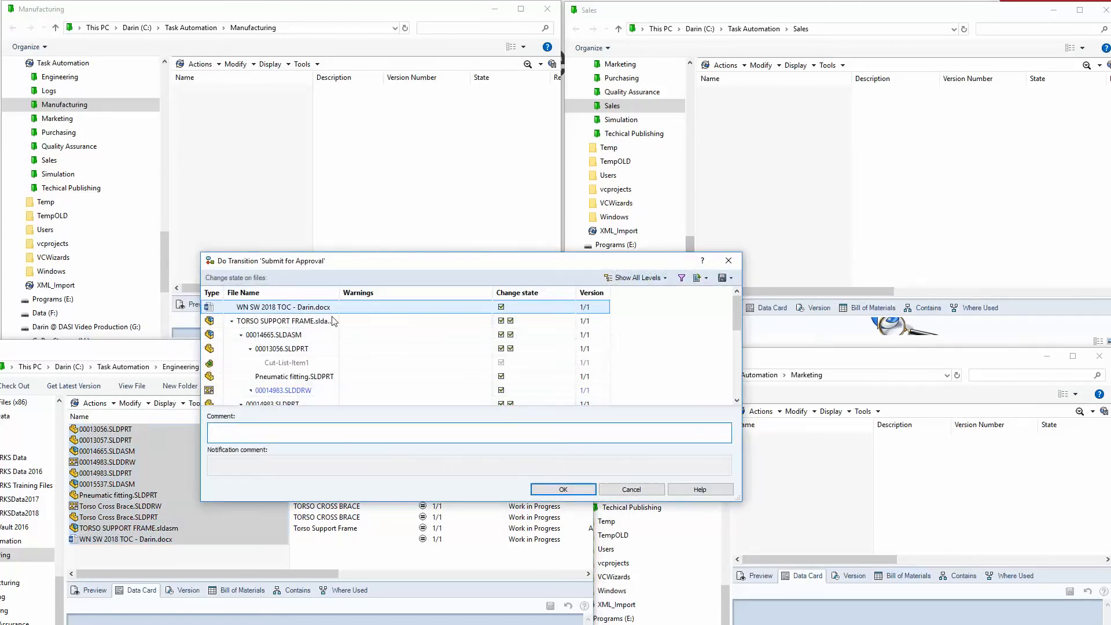
click(563, 489)
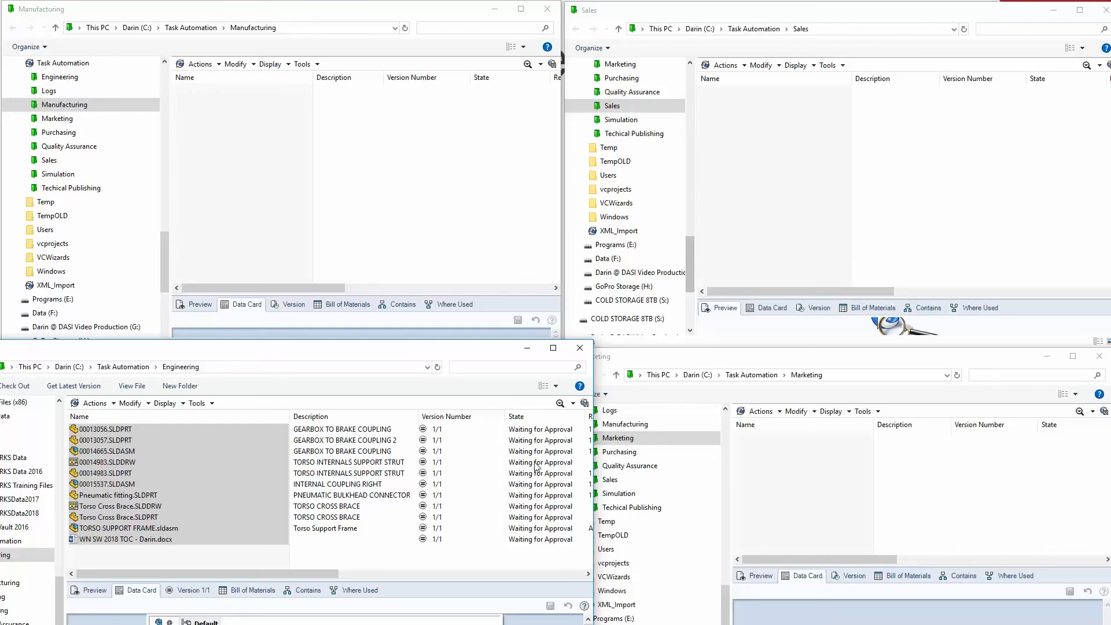
Step: Run the Passed Approval transition on all files in the Engineering folder
right_click(140, 448)
mouse_move(234, 271)
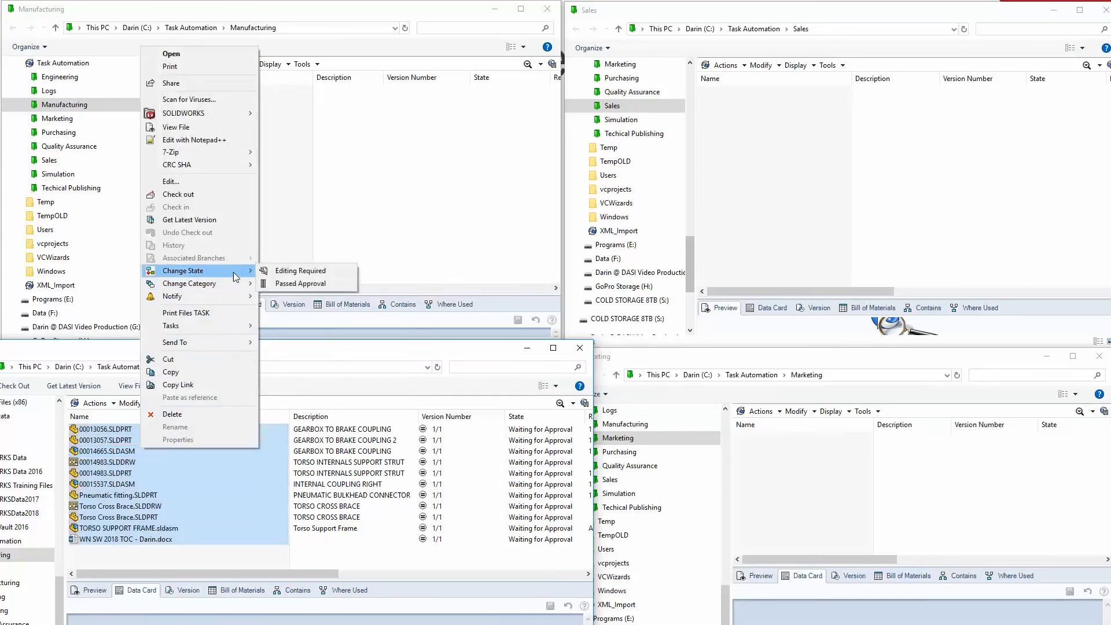
click(296, 283)
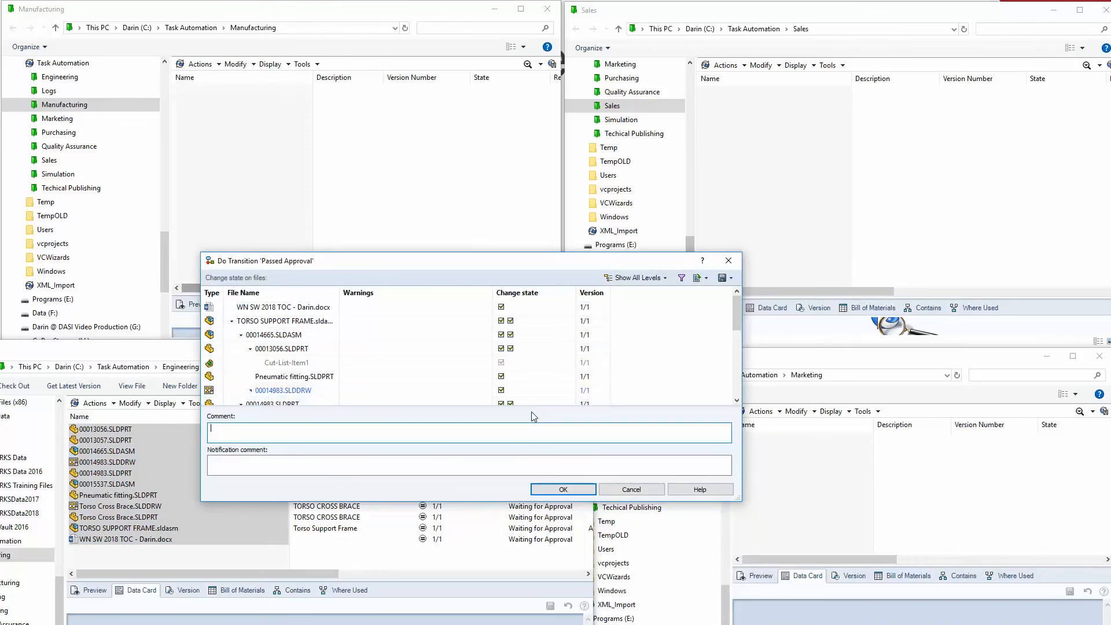
click(563, 489)
Step: Switch to SOLIDWORKS PDM Administration, close the workflow diagram, and open the Task Automation vault's Task List
key(super)
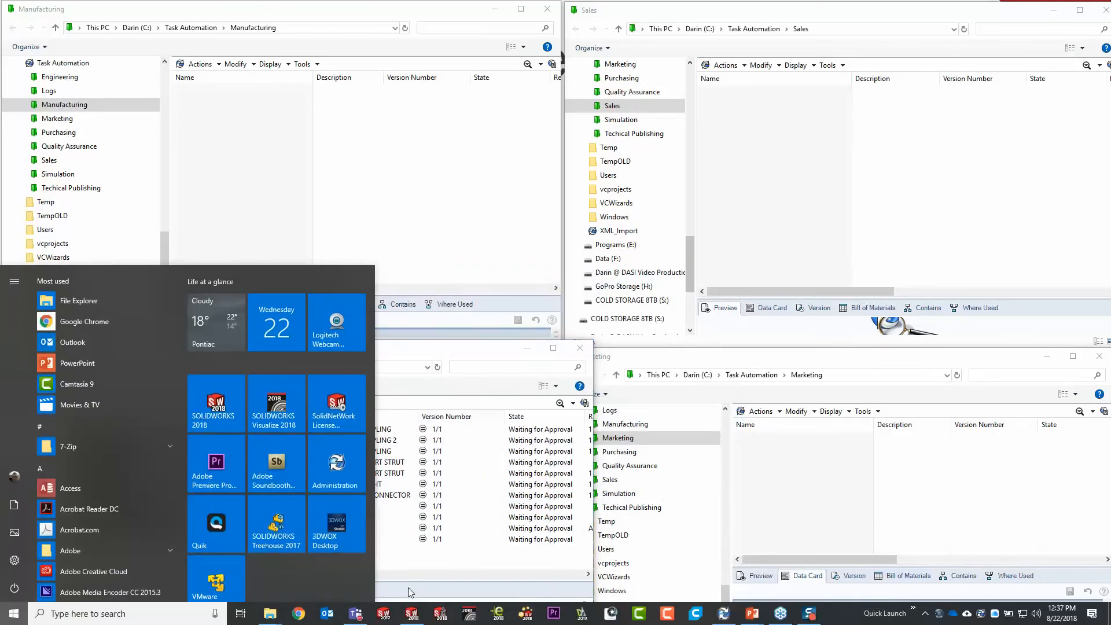
click(724, 613)
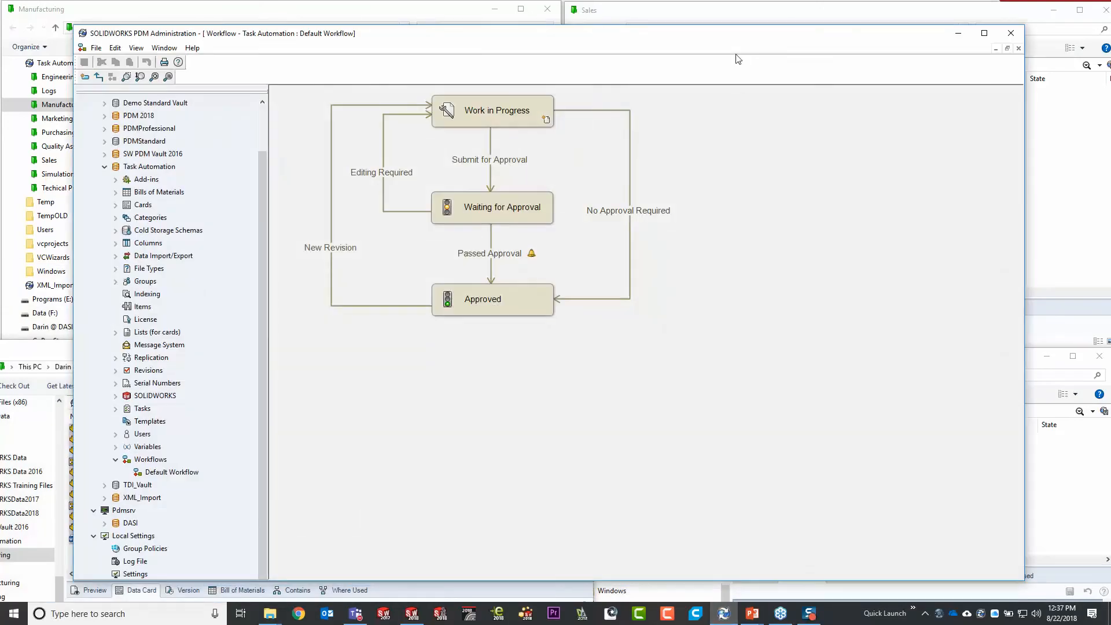
drag(738, 39, 770, 46)
click(1050, 54)
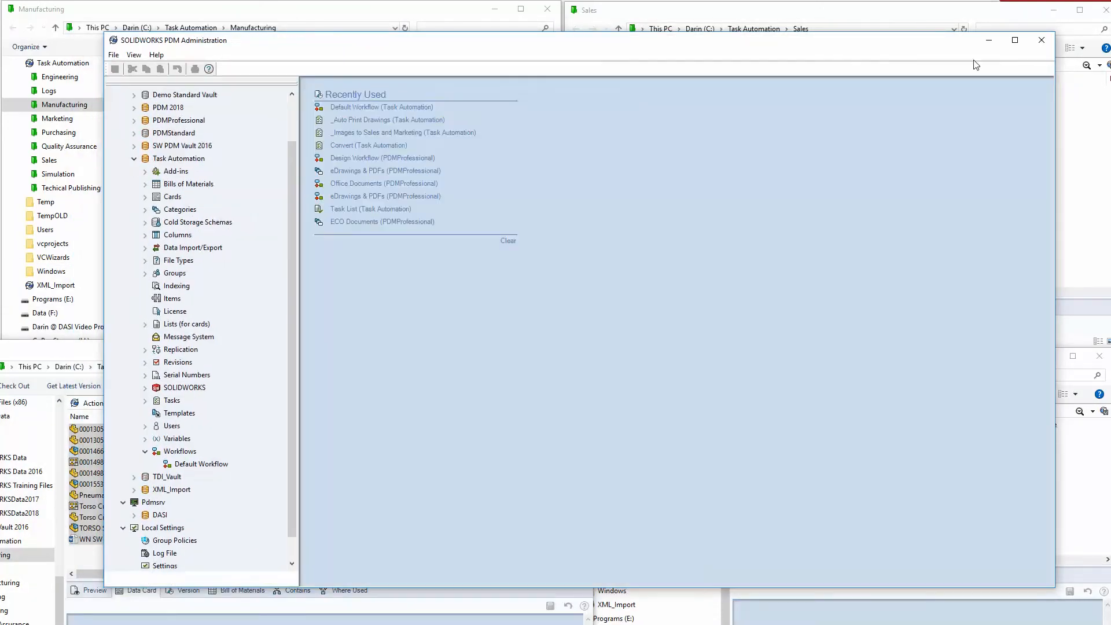
double_click(172, 400)
double_click(186, 412)
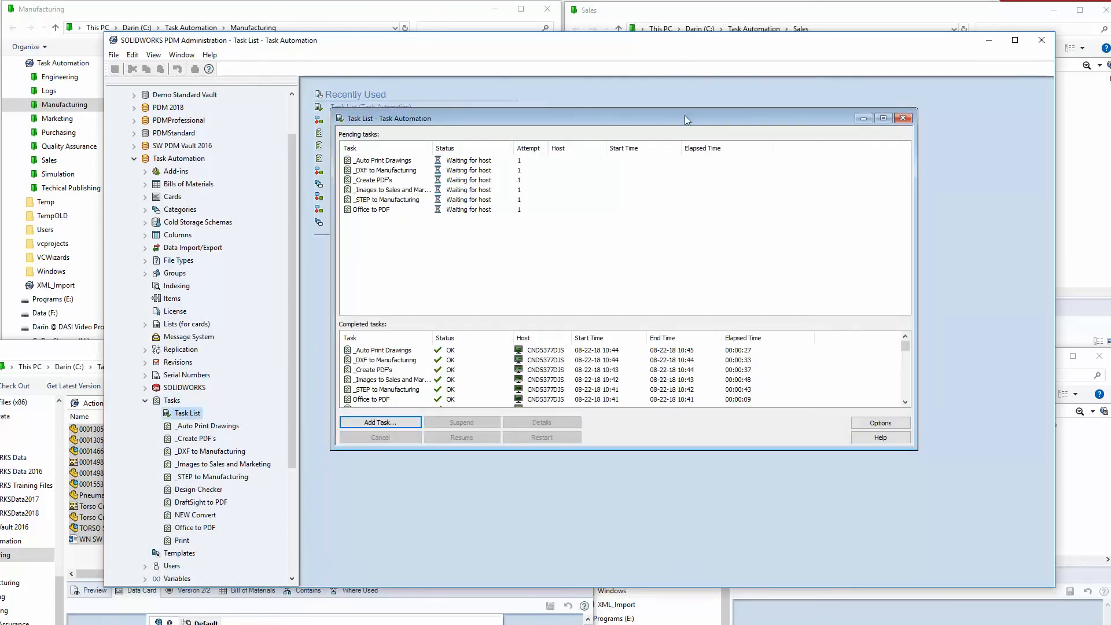
Step: Maximize the Task List within the administration window, shrink that window, and place it over the Engineering folder window
double_click(731, 124)
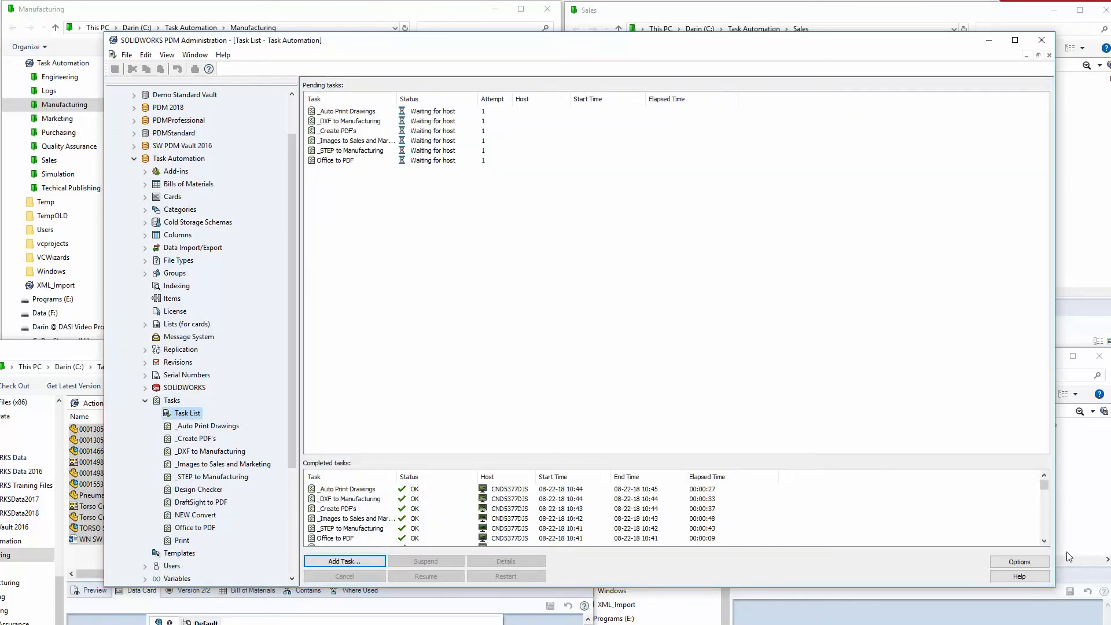
drag(1057, 587, 875, 341)
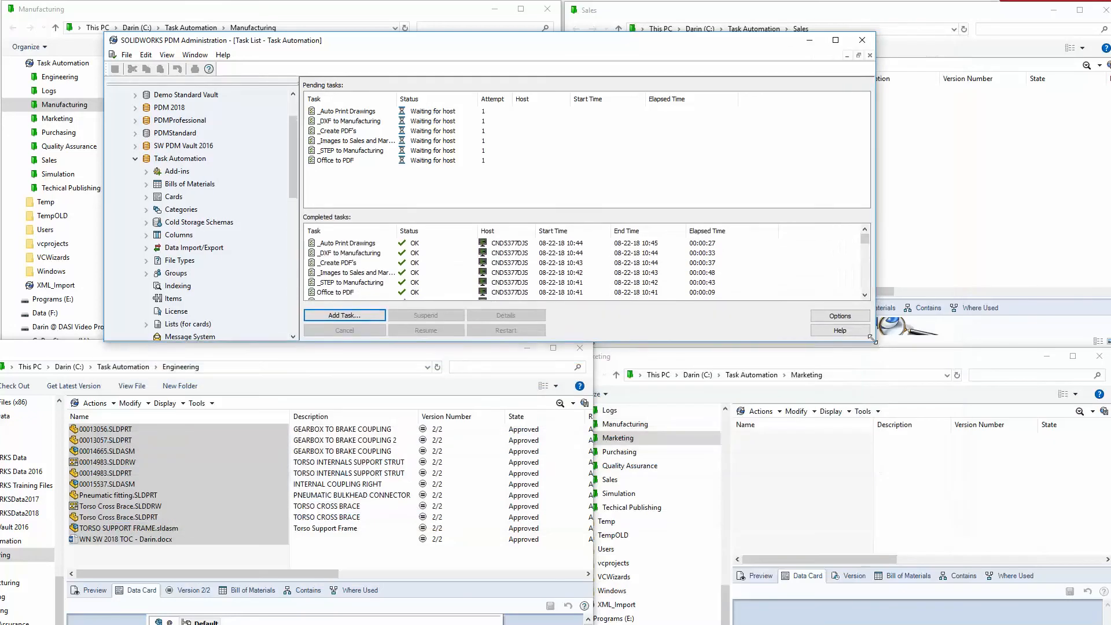
drag(743, 42, 478, 358)
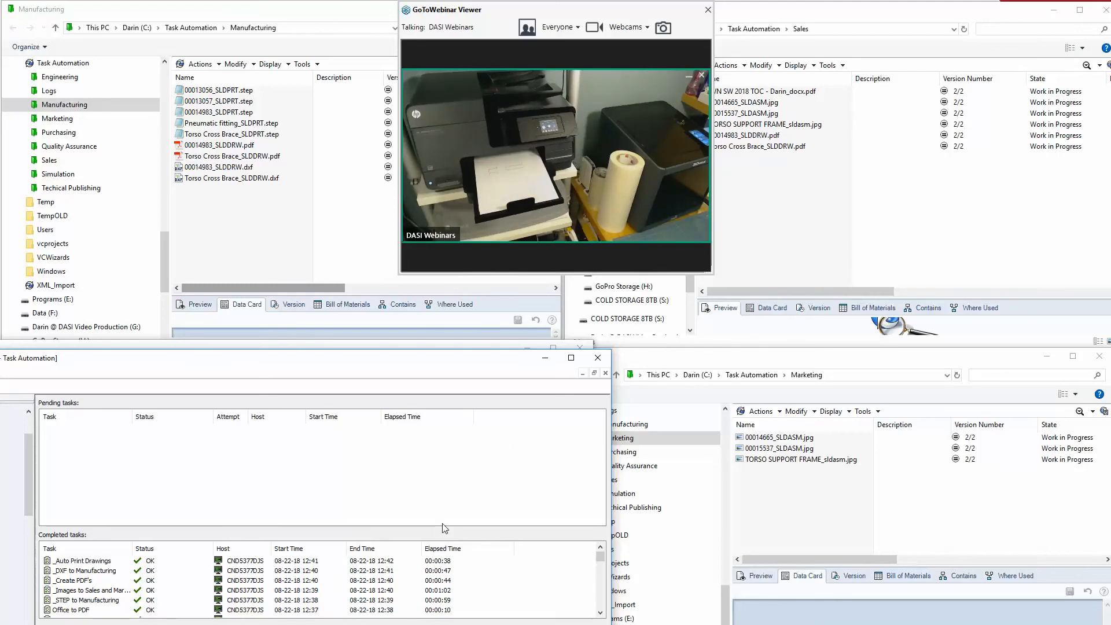
Step: Minimize the administration window, switch to the PowerPoint slide show, and advance to the PDM Professional slide
click(545, 357)
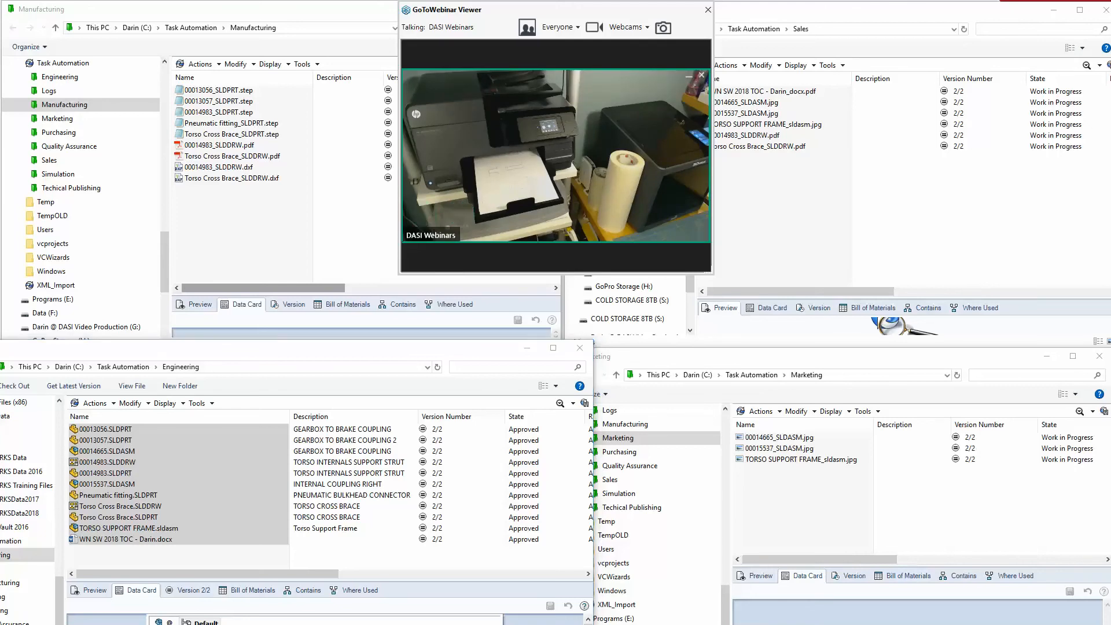
key(alt+Tab)
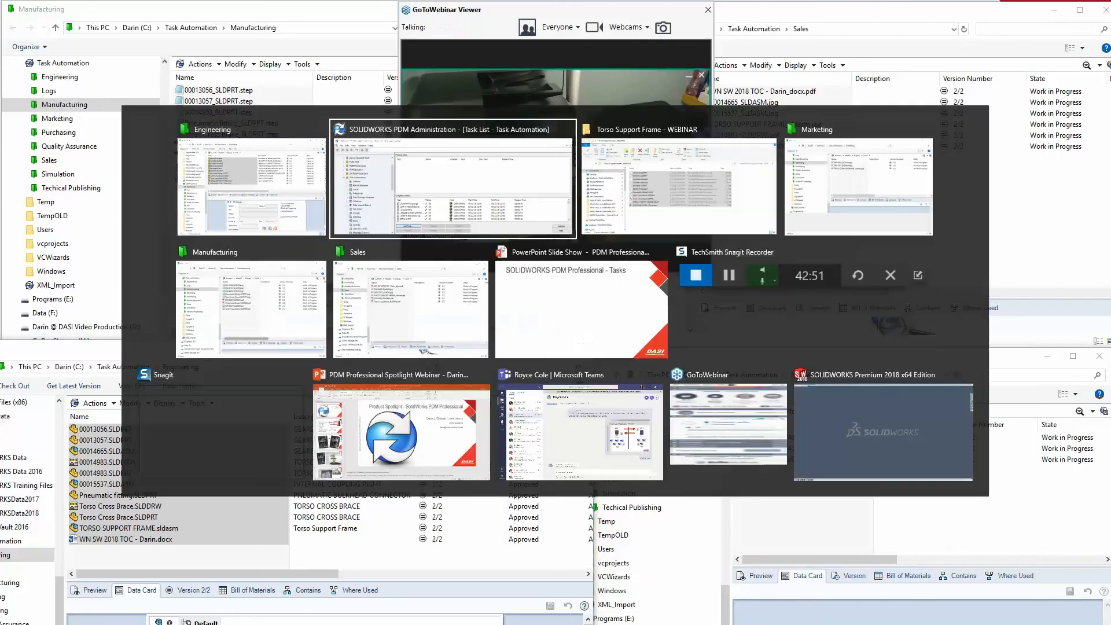
click(595, 316)
click(790, 232)
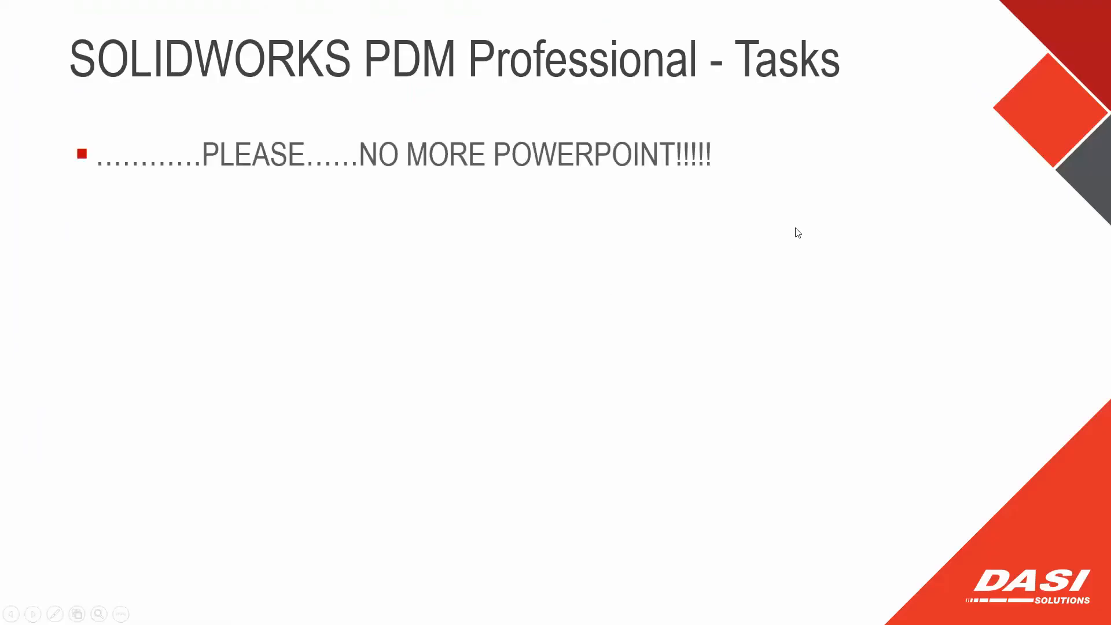
click(826, 241)
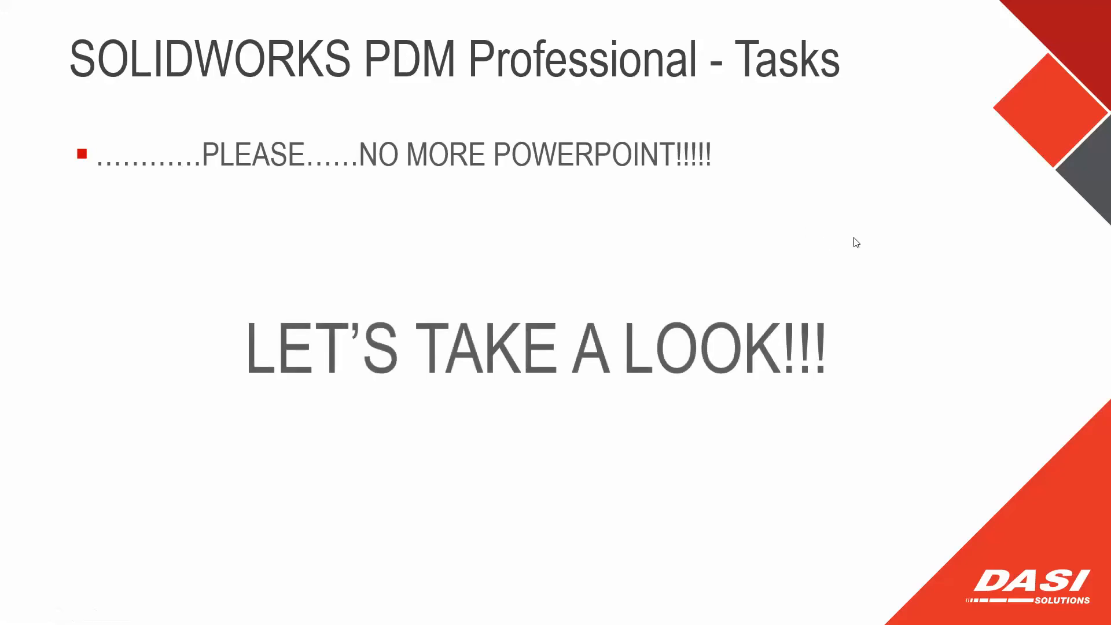
click(884, 250)
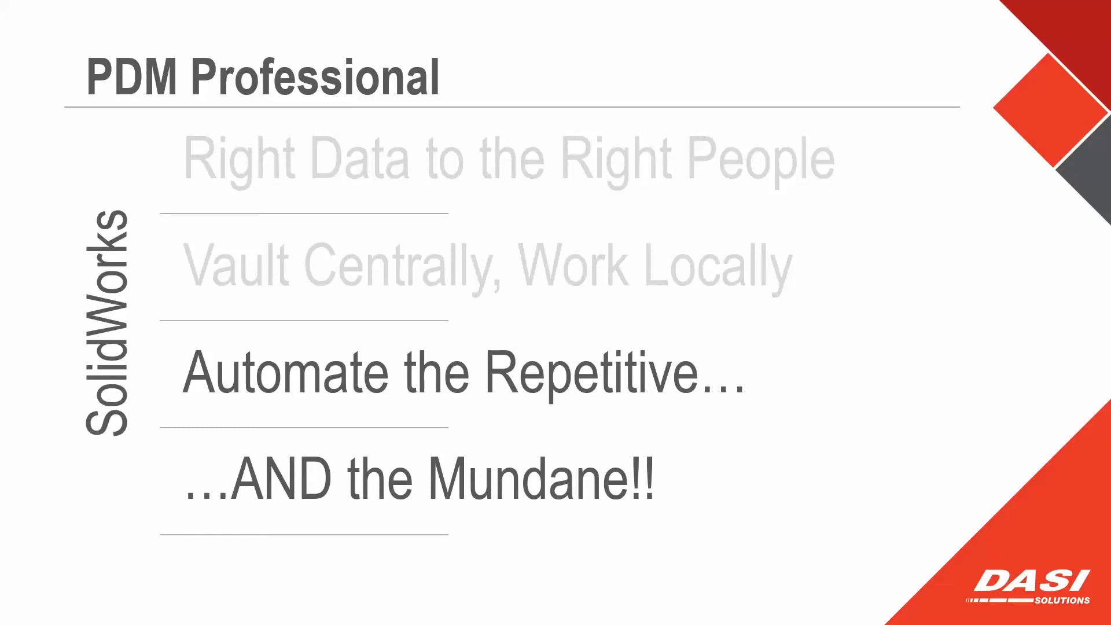
Step: Open the SOLIDWORKS PDM notifications and page through them to the message about DXFs sent to Manufacturing
key(super)
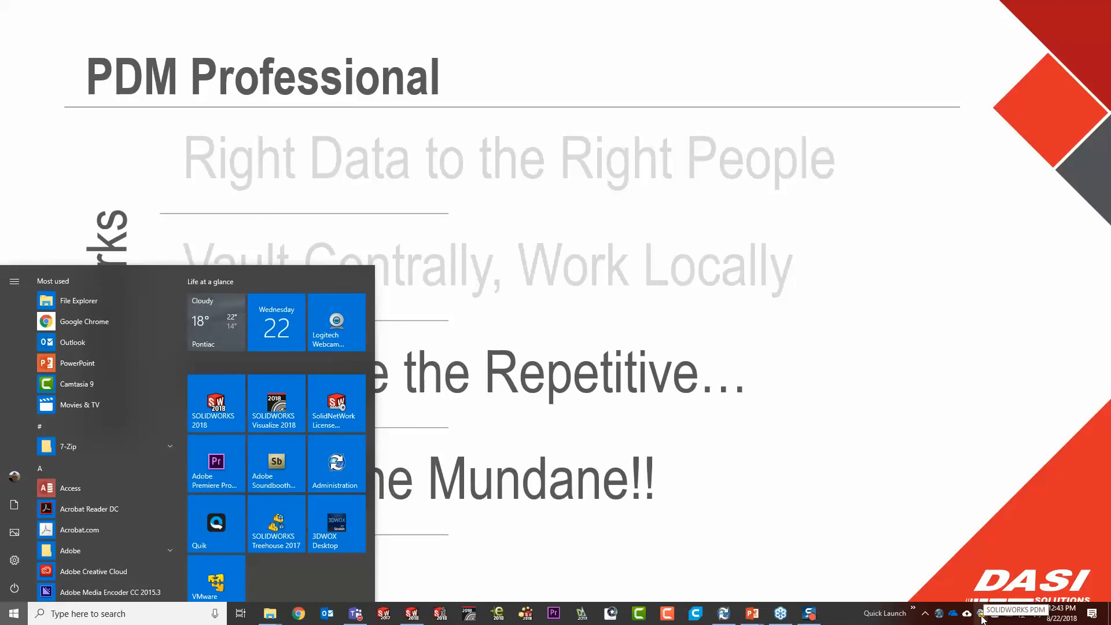
click(982, 619)
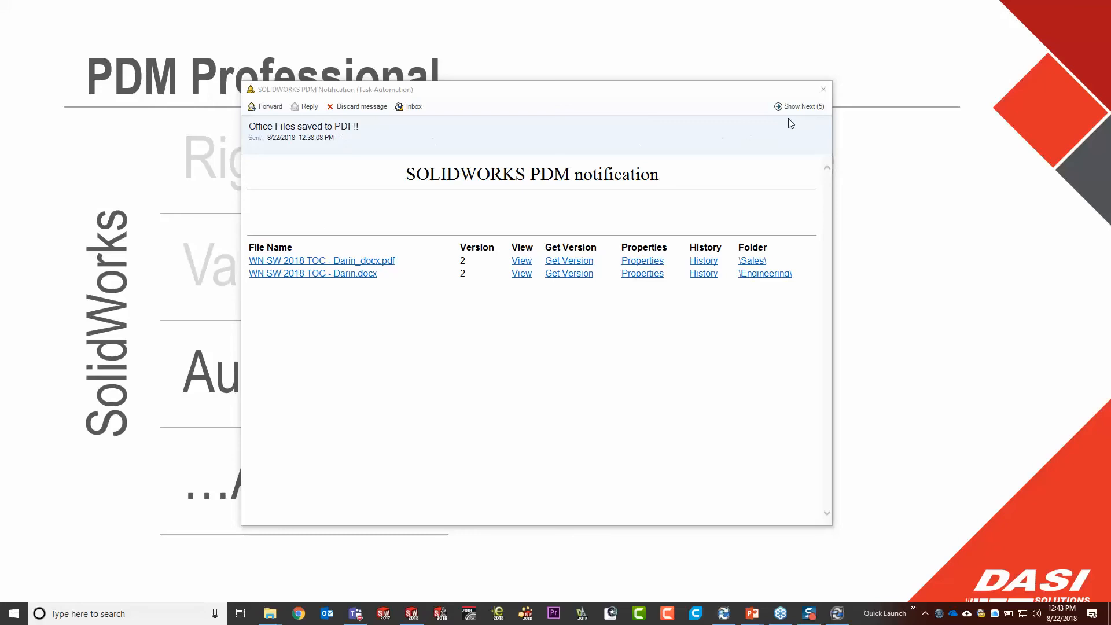
click(799, 108)
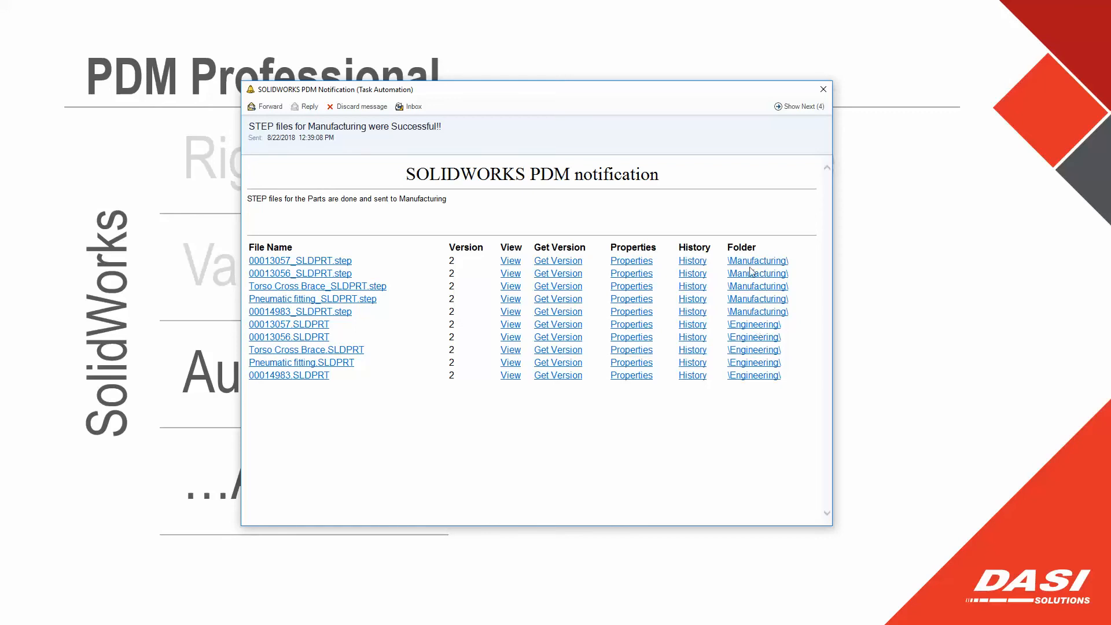
click(803, 109)
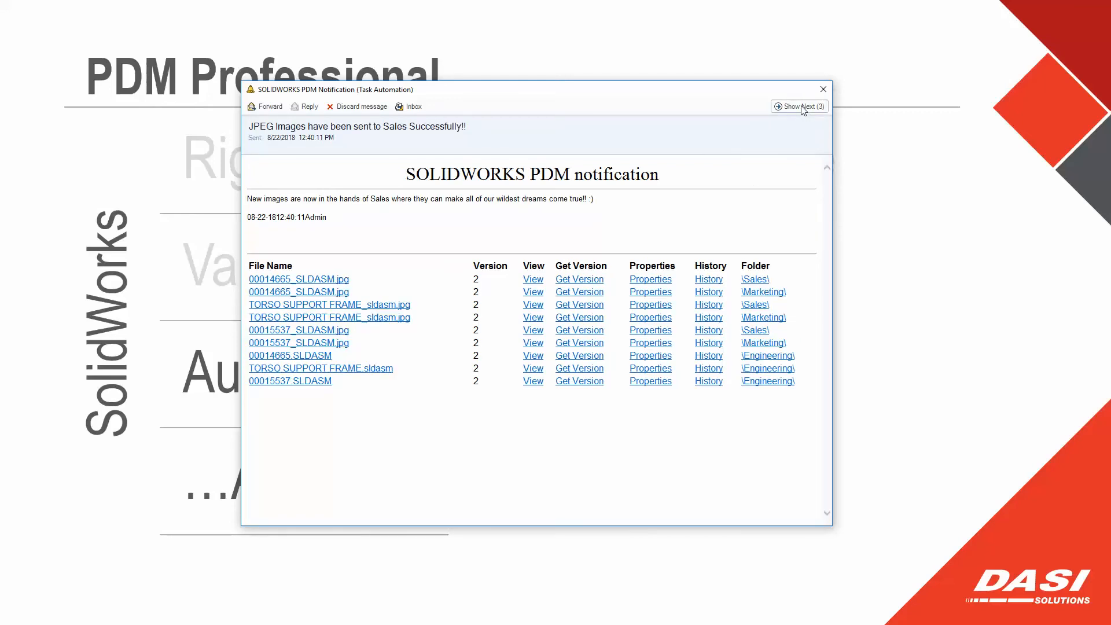
click(803, 109)
click(803, 108)
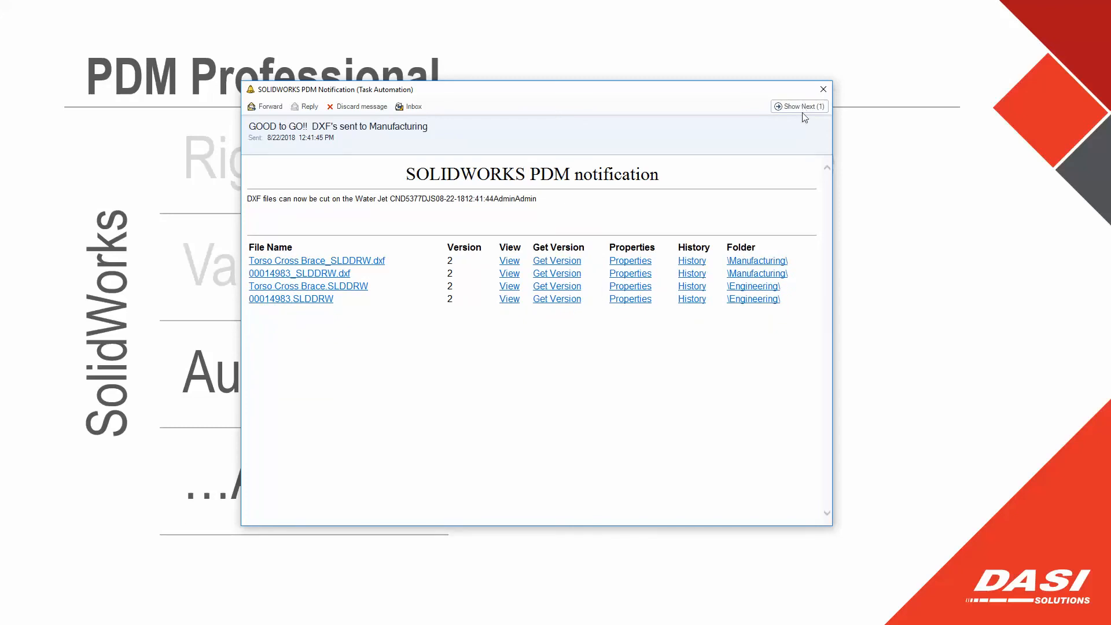
Step: Open the Manufacturing folder linked for Torso Cross Brace_SLDDRW.dxf and preview the Torso Cross Brace DXF, PDF and STEP files
click(758, 261)
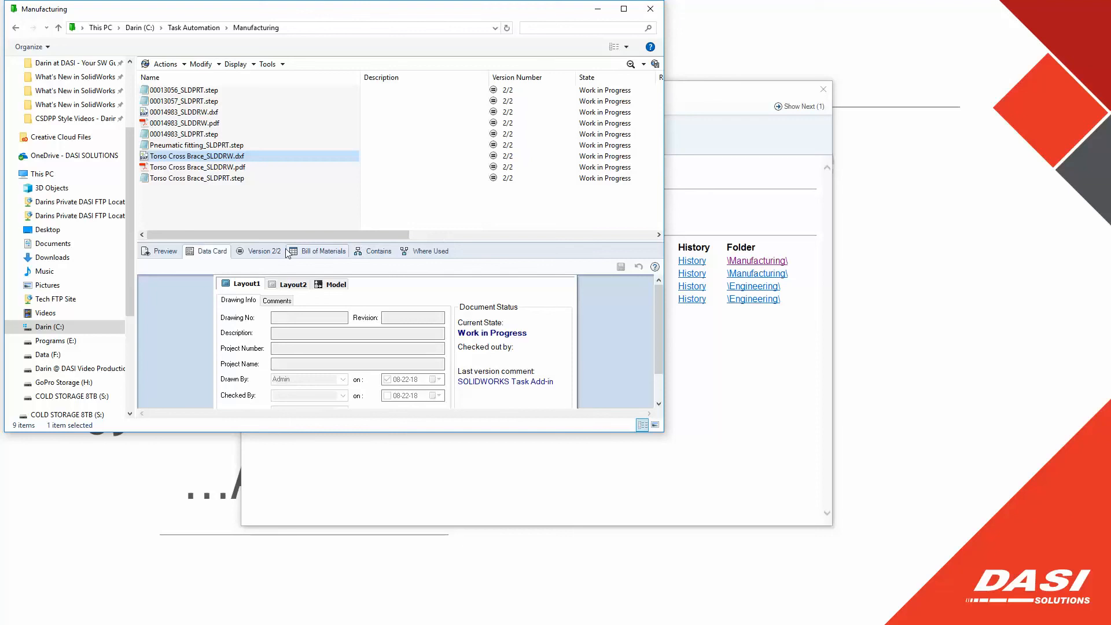
click(160, 251)
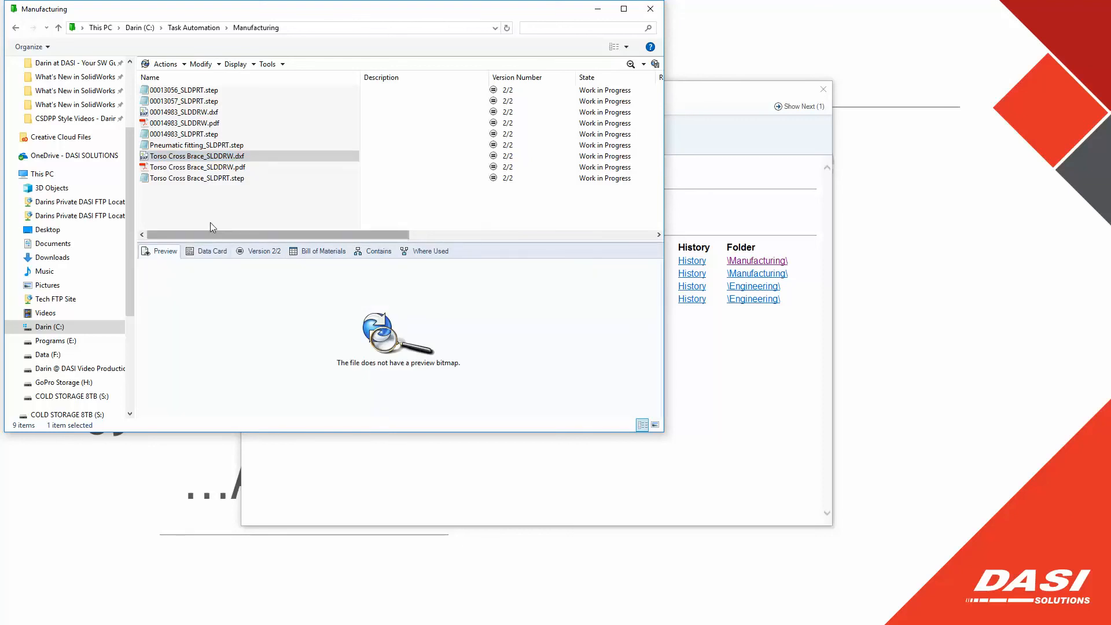
click(207, 158)
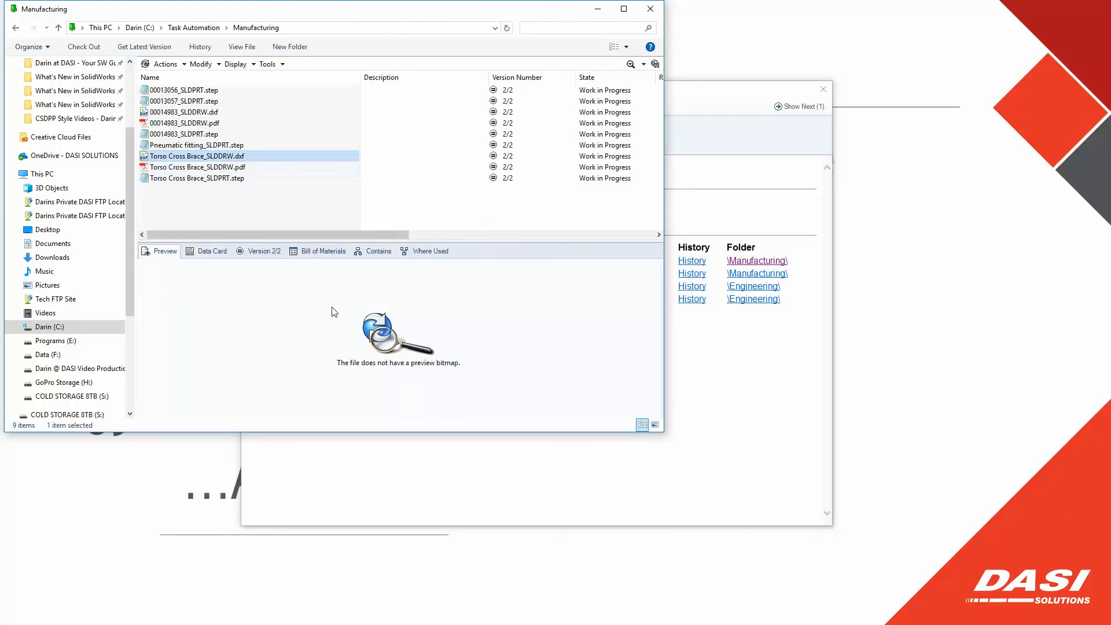
click(217, 167)
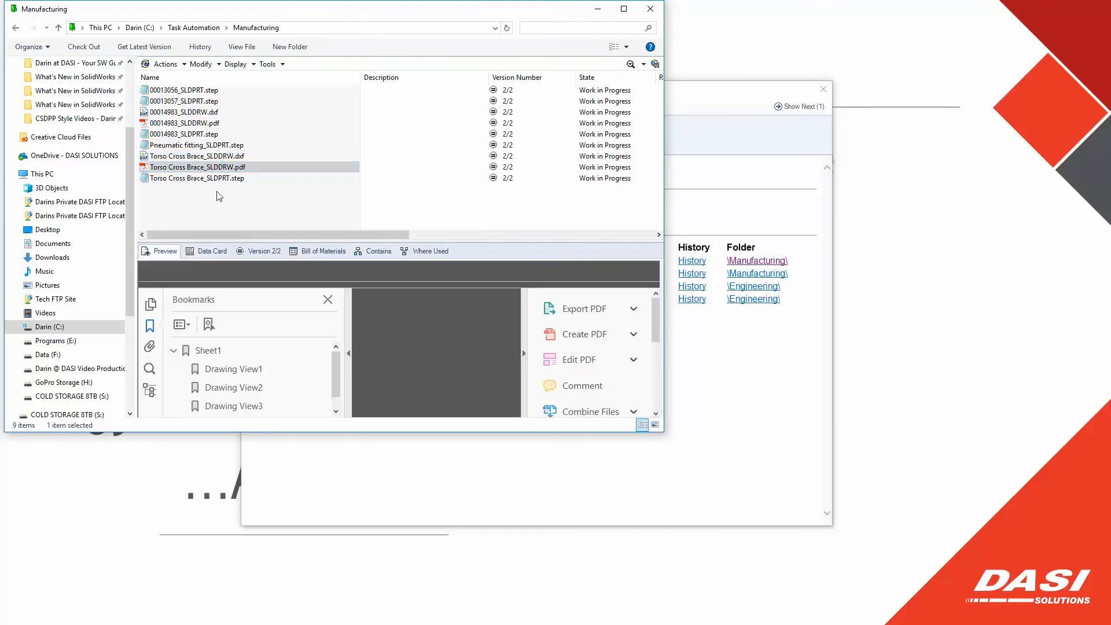
click(217, 178)
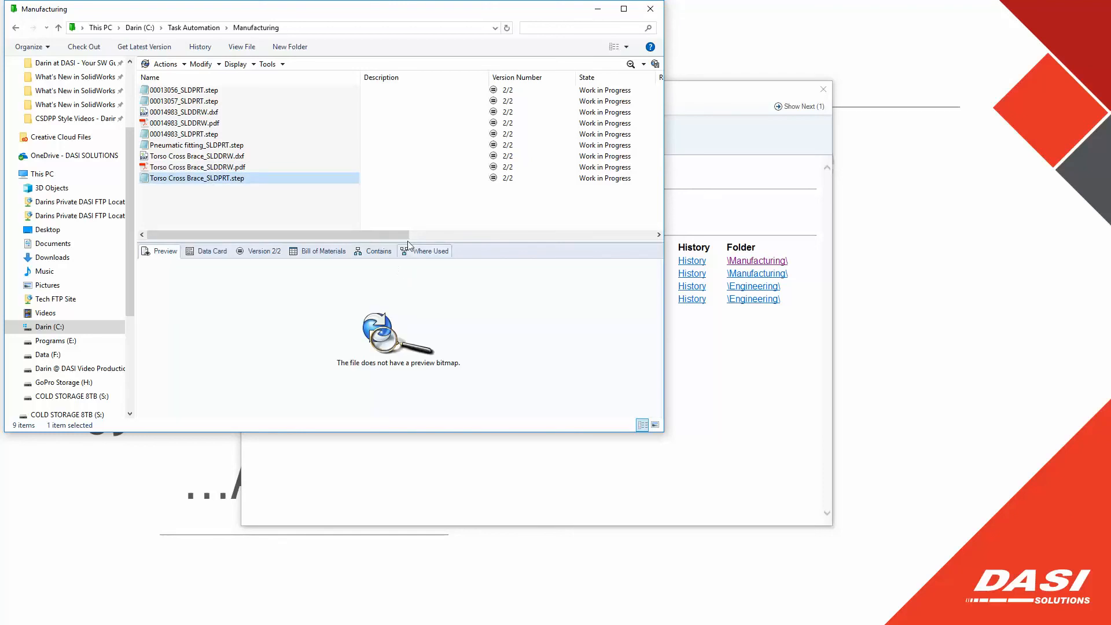
Step: Minimize the Manufacturing folder window and close the PDM notification to return to the slide show
click(474, 204)
click(598, 9)
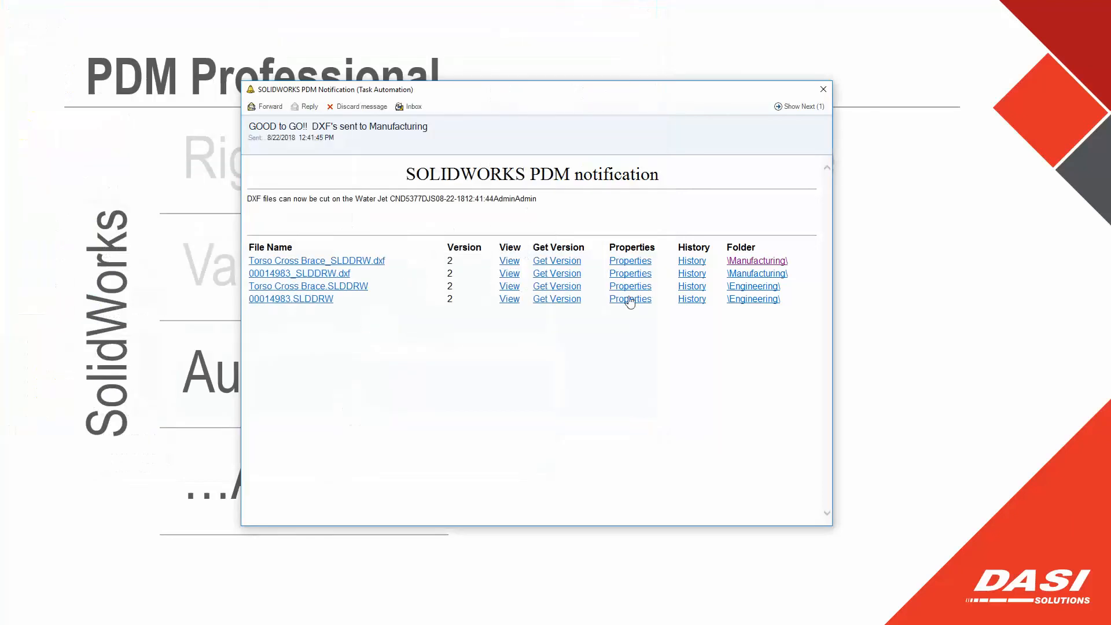
click(822, 88)
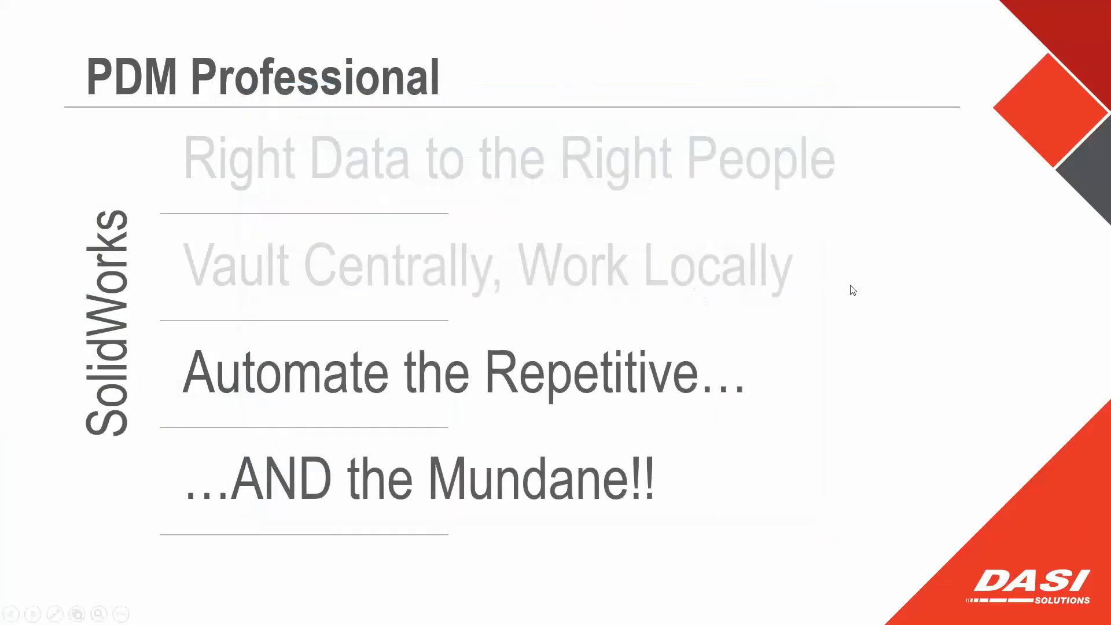